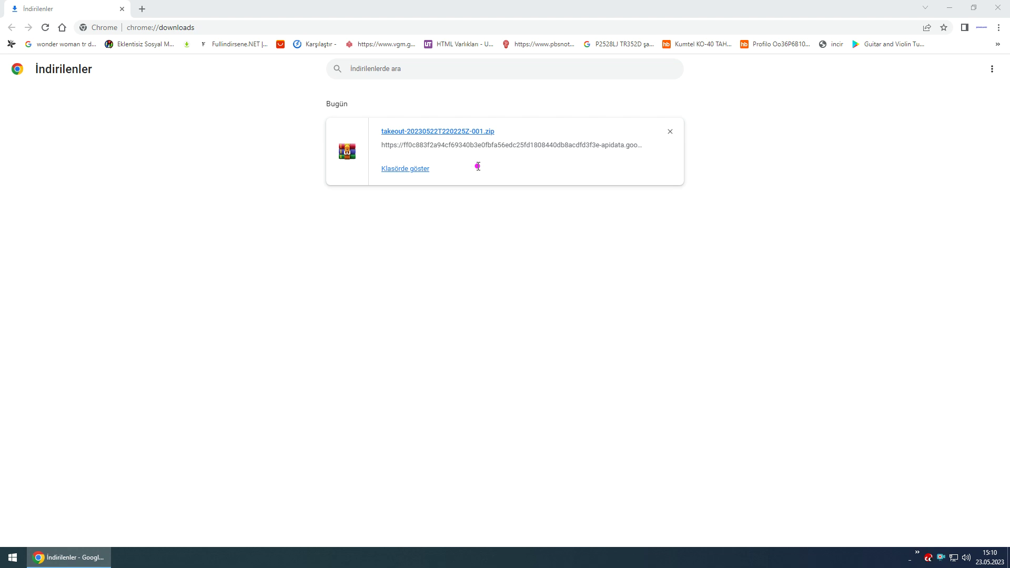
- Dismiss the downloads page and extract takeout-20230522T220225Z-001.zip from the desktop into a folder of the same name
{"action": "left_click", "coordinate": [670, 132]}
{"action": "left_click", "coordinate": [122, 9]}
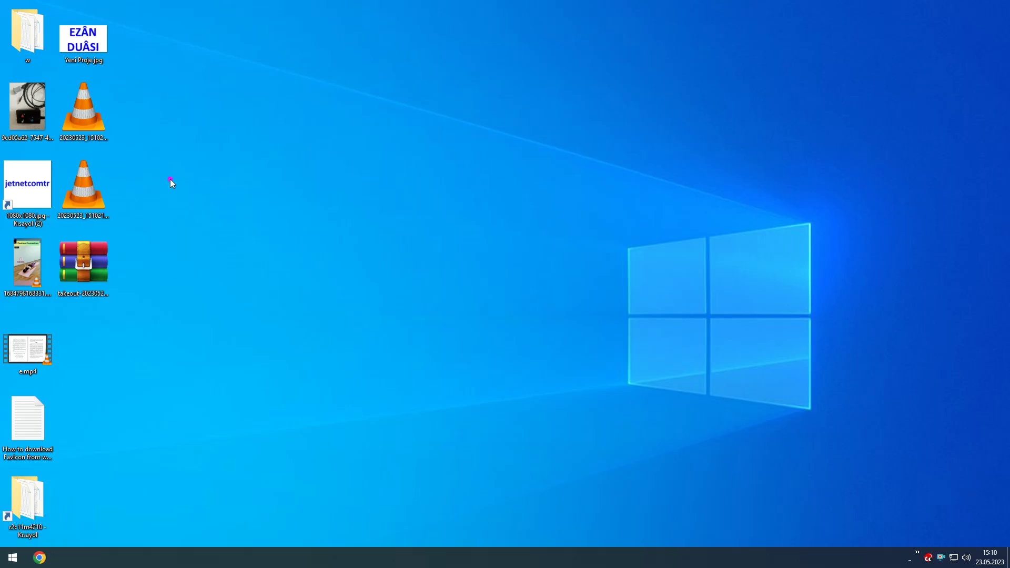
{"action": "right_click", "coordinate": [98, 264]}
{"action": "mouse_move", "coordinate": [181, 282]}
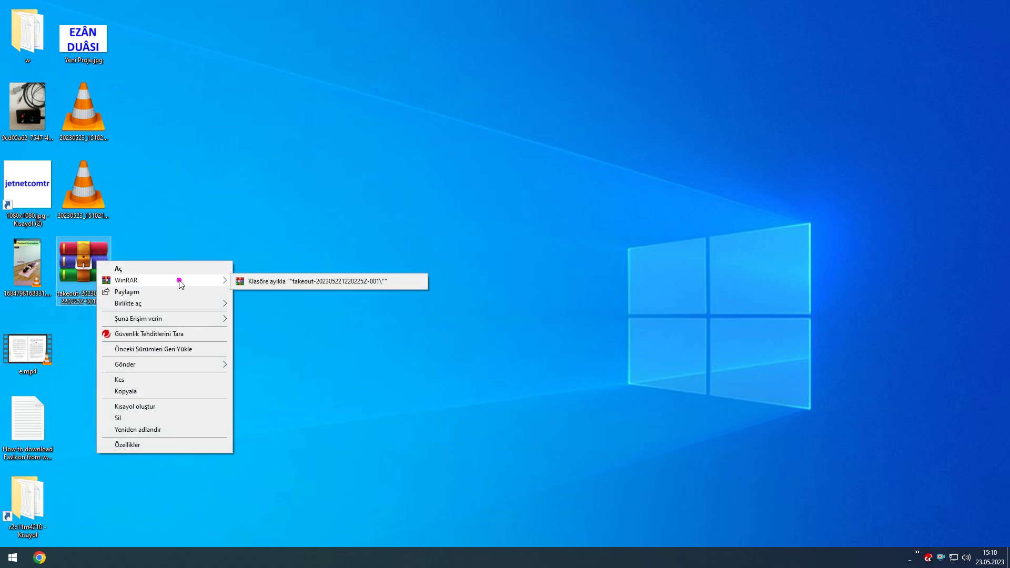
{"action": "left_click", "coordinate": [301, 284]}
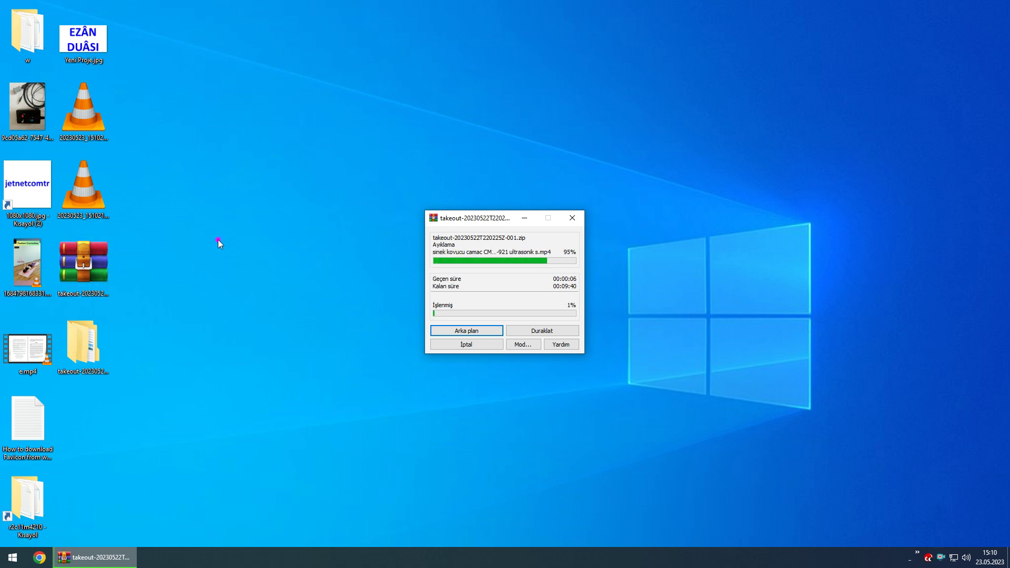
- Switch to Chrome and check which Google account is signed in on the Google home page
{"action": "left_click", "coordinate": [36, 560]}
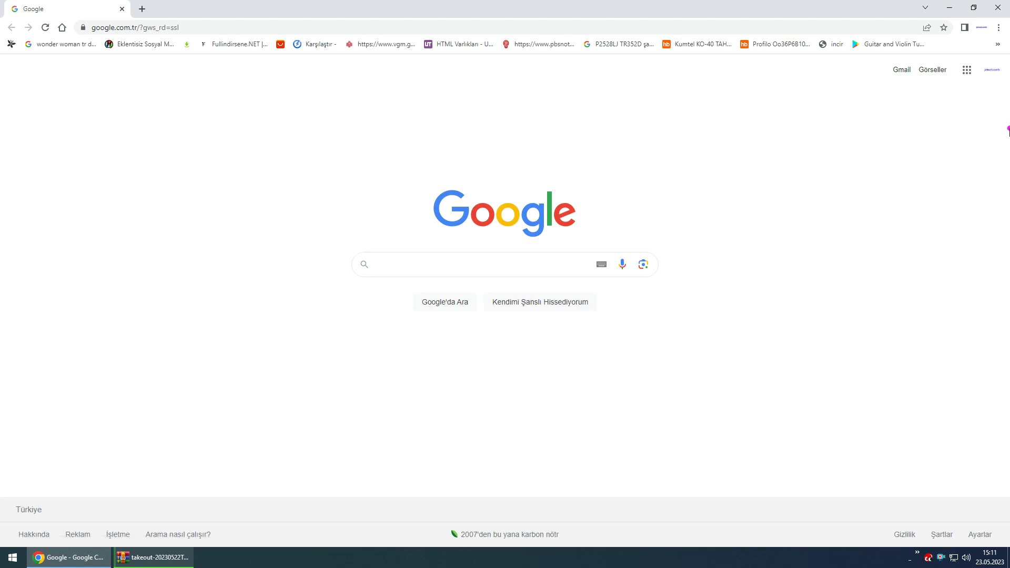
{"action": "left_click", "coordinate": [993, 71]}
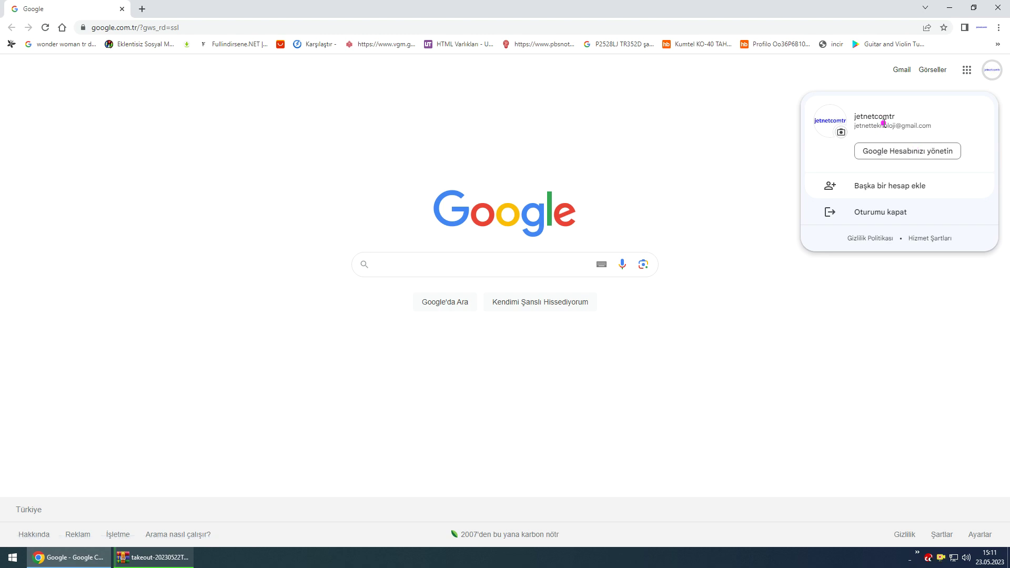
{"action": "left_click", "coordinate": [698, 391]}
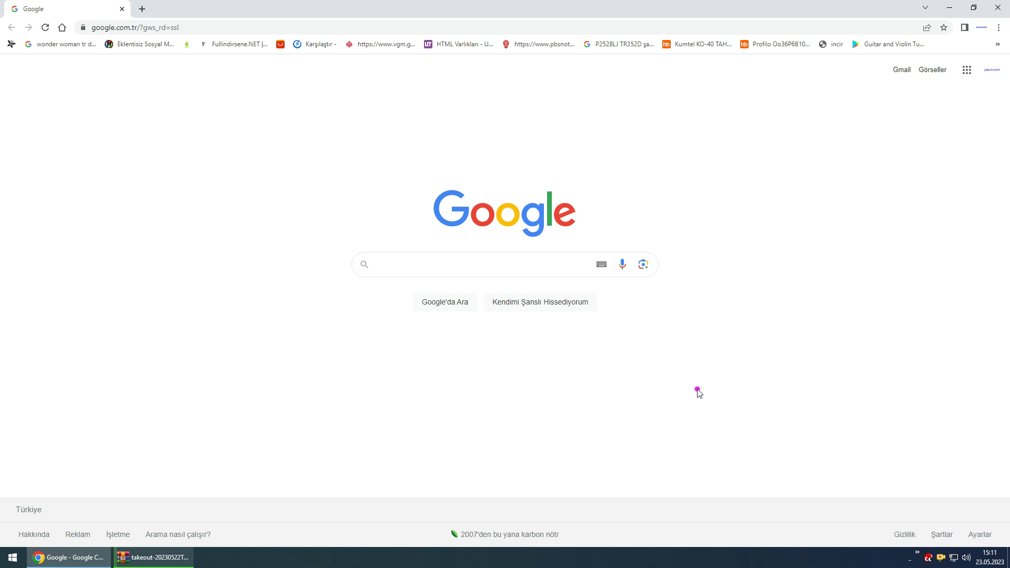
- Look through the saved sites in the Password Manager of Chrome's autofill settings, and close the settings
{"action": "left_click", "coordinate": [999, 27]}
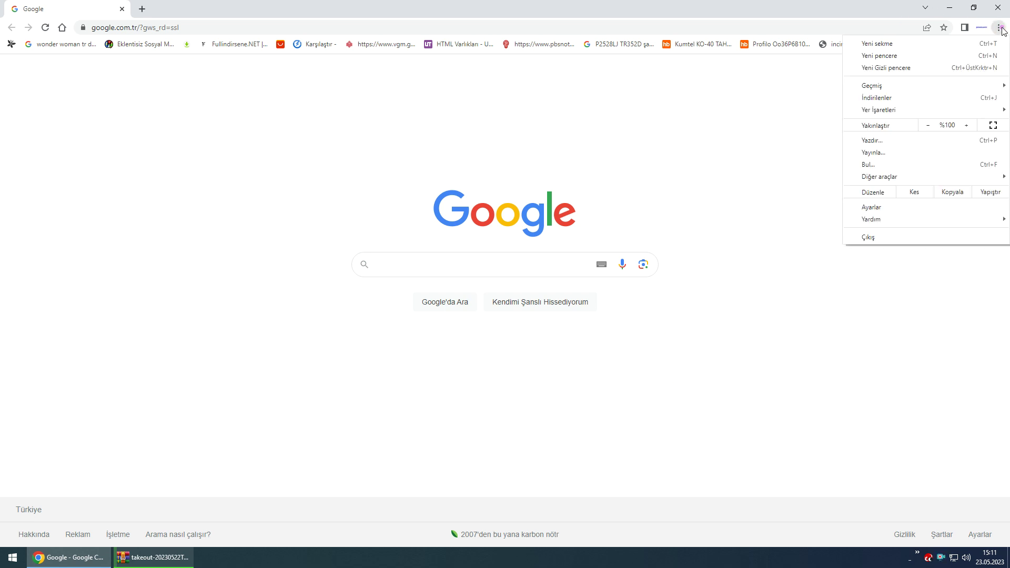
{"action": "left_click", "coordinate": [875, 208]}
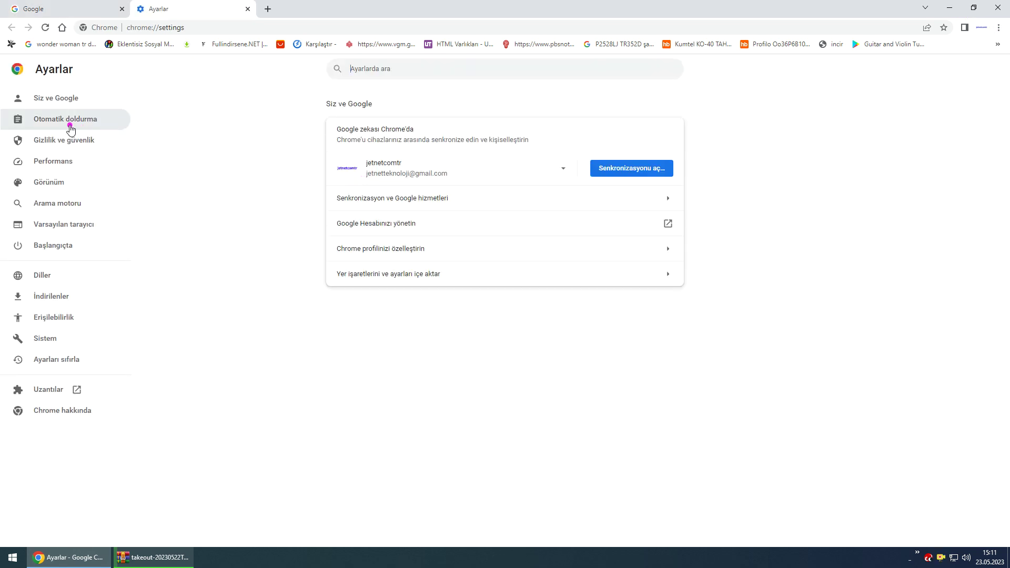
{"action": "left_click", "coordinate": [69, 125]}
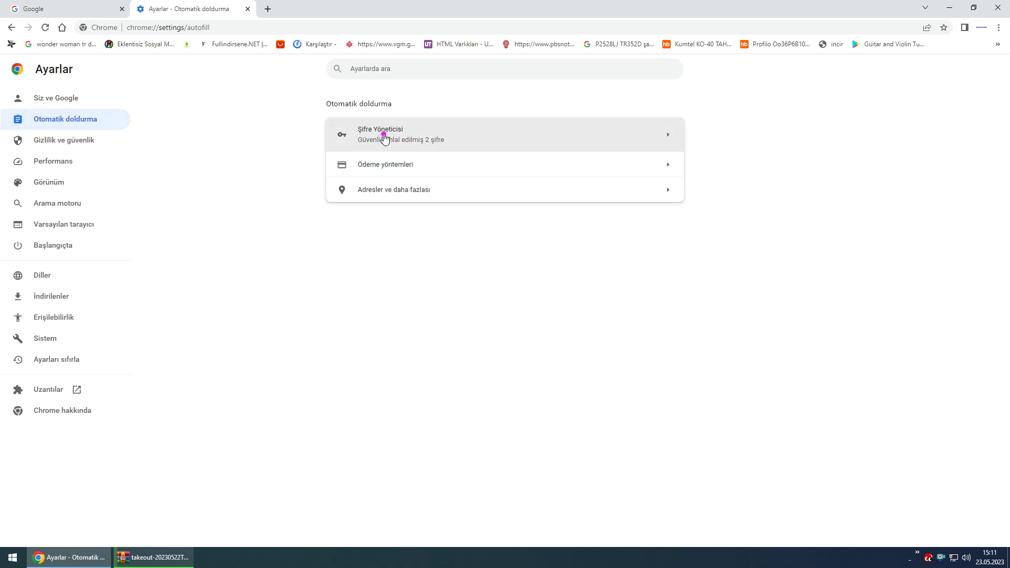
{"action": "left_click", "coordinate": [385, 139]}
{"action": "scroll", "coordinate": [473, 274], "scroll_direction": "down", "scroll_amount": 4}
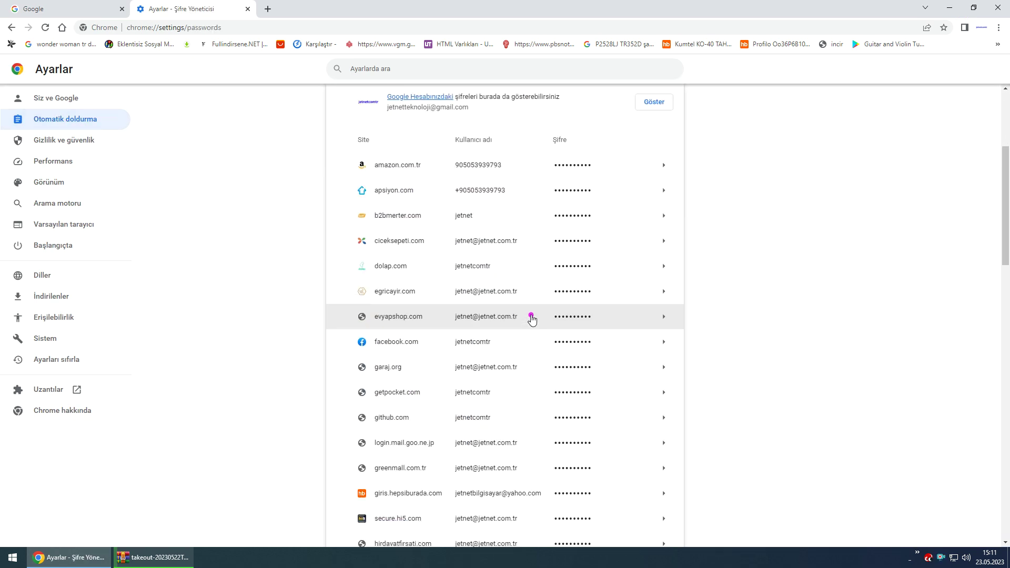
{"action": "scroll", "coordinate": [528, 324], "scroll_direction": "down", "scroll_amount": 8}
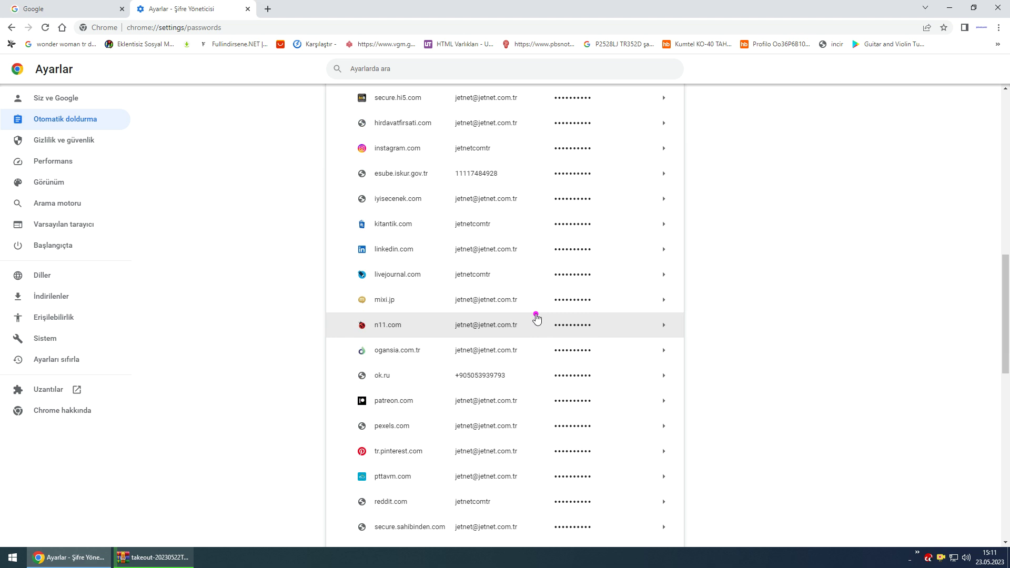
{"action": "scroll", "coordinate": [584, 258], "scroll_direction": "up", "scroll_amount": 9}
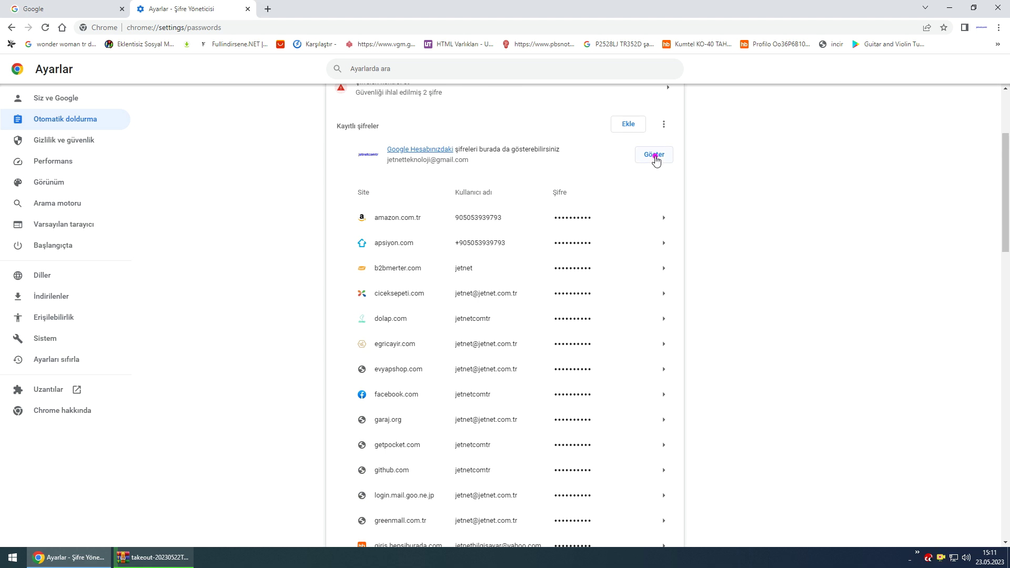
{"action": "left_click", "coordinate": [248, 9]}
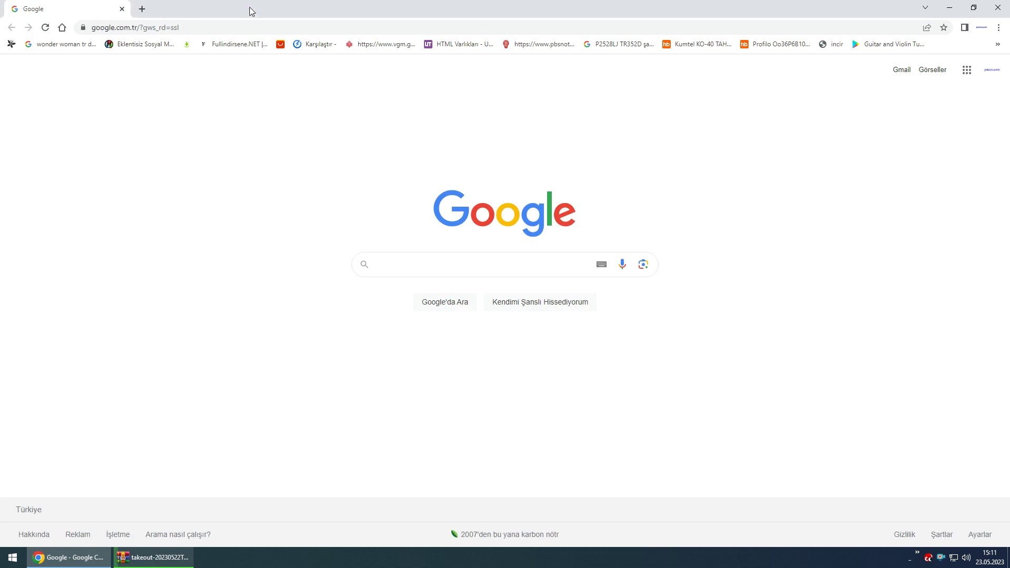
- Load jetnet.com.tr in a new tab, view the Google Contacts list through its link, and close the browser
{"action": "left_click", "coordinate": [140, 9]}
{"action": "type", "text": "jetnet.com.tr"}
{"action": "key", "text": "Return"}
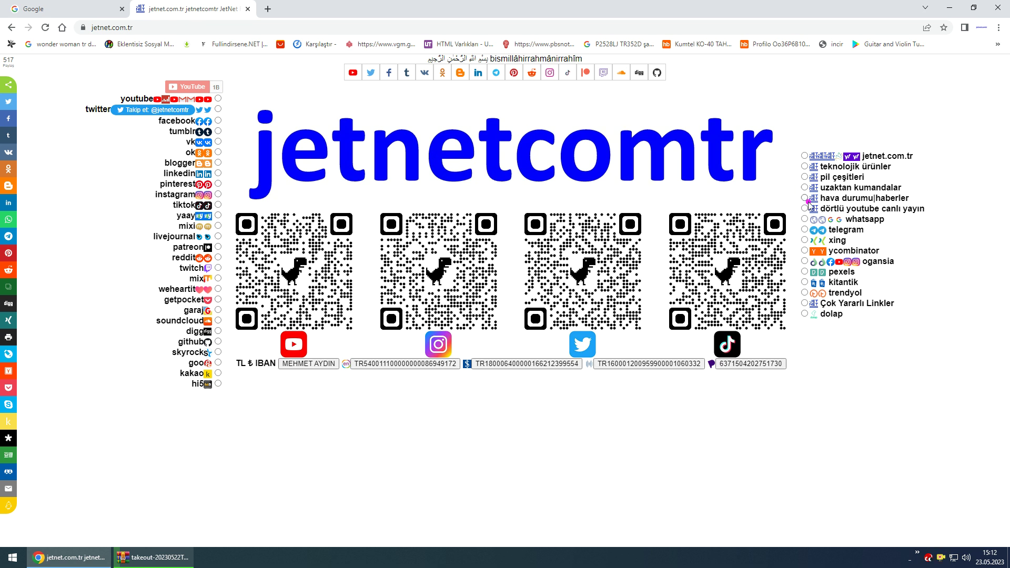
{"action": "left_click", "coordinate": [832, 222]}
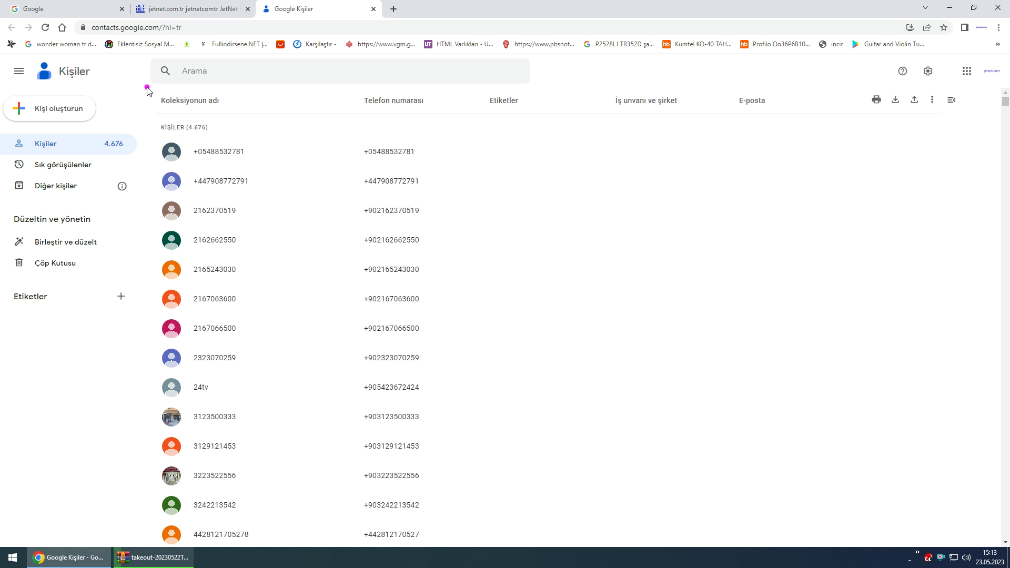
{"action": "left_click", "coordinate": [374, 9]}
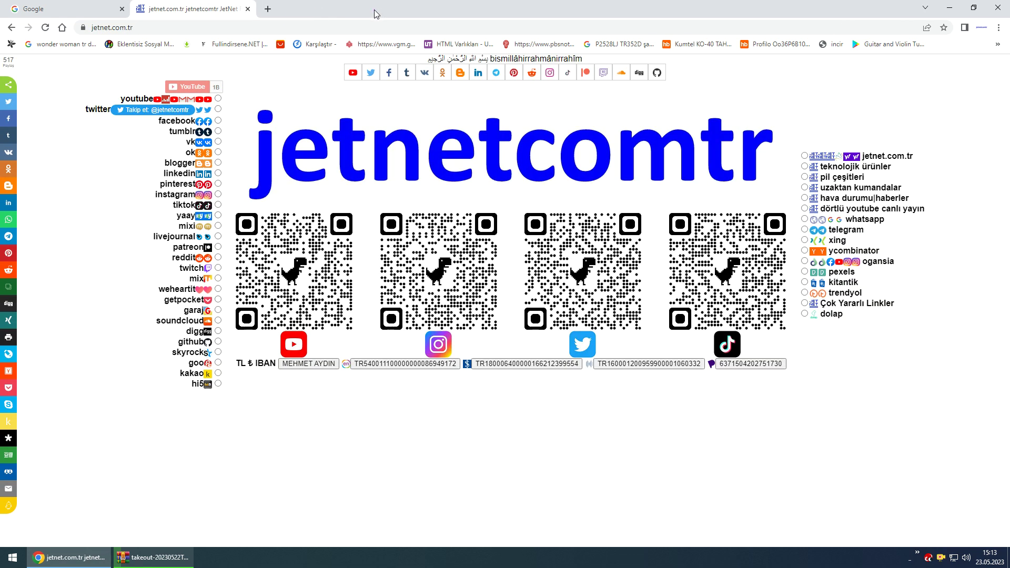
{"action": "left_click", "coordinate": [249, 9]}
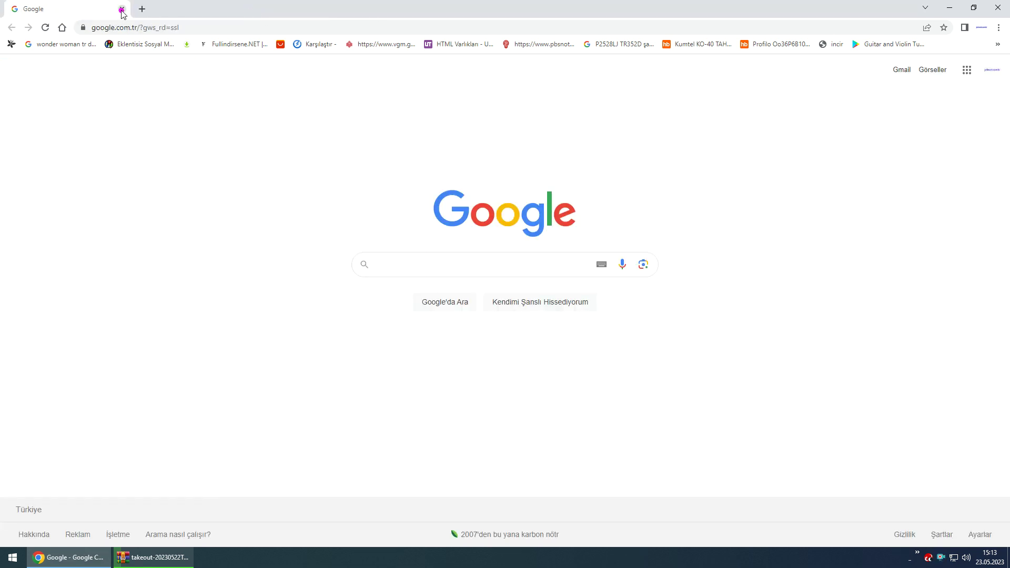
{"action": "left_click", "coordinate": [123, 10]}
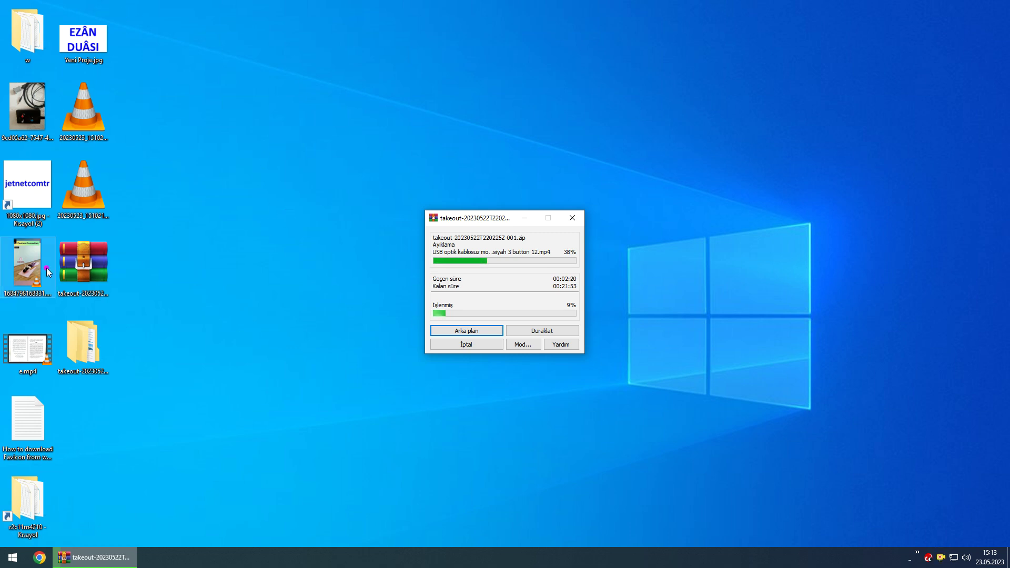
- Point out the takeout zip on the desktop and review the signed-in Google account in Chrome again
{"action": "left_click", "coordinate": [91, 266]}
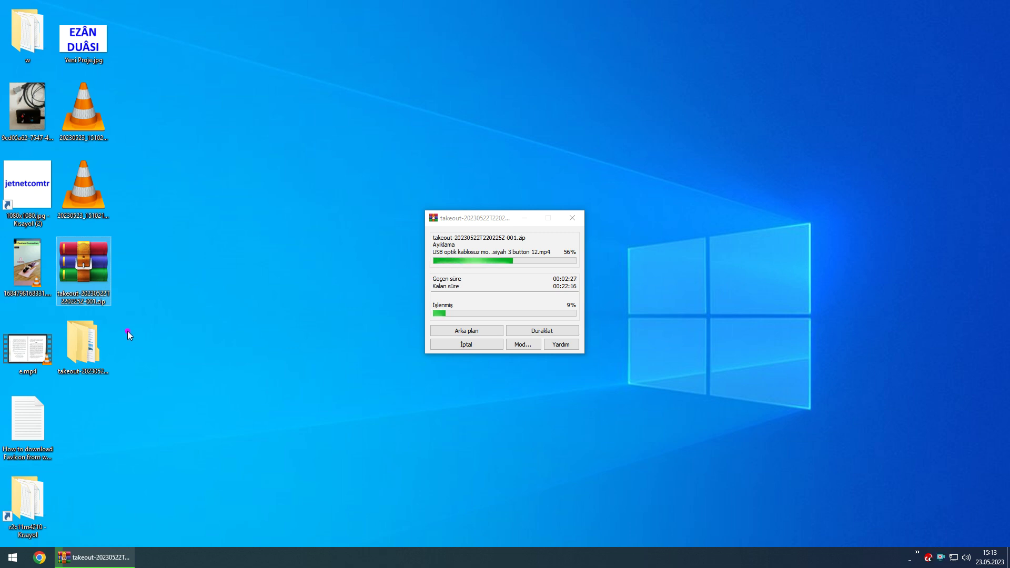
{"action": "left_click", "coordinate": [244, 409]}
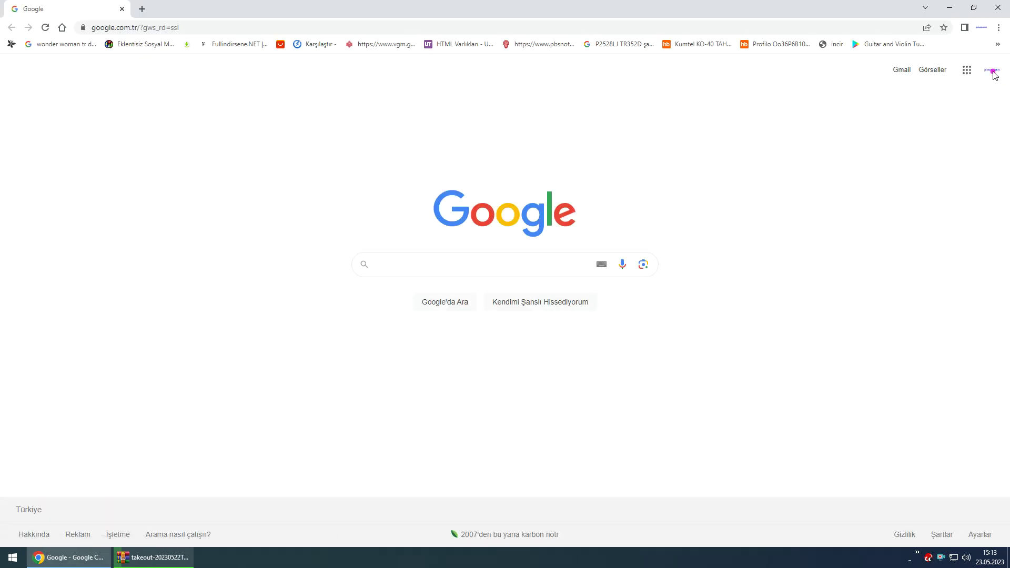
{"action": "left_click", "coordinate": [994, 72]}
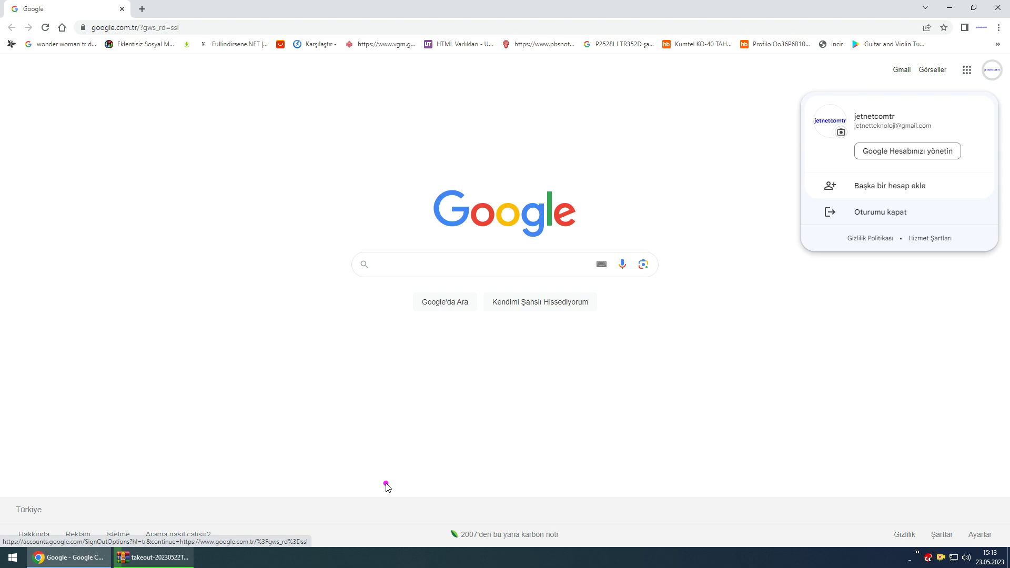
{"action": "mouse_move", "coordinate": [152, 558]}
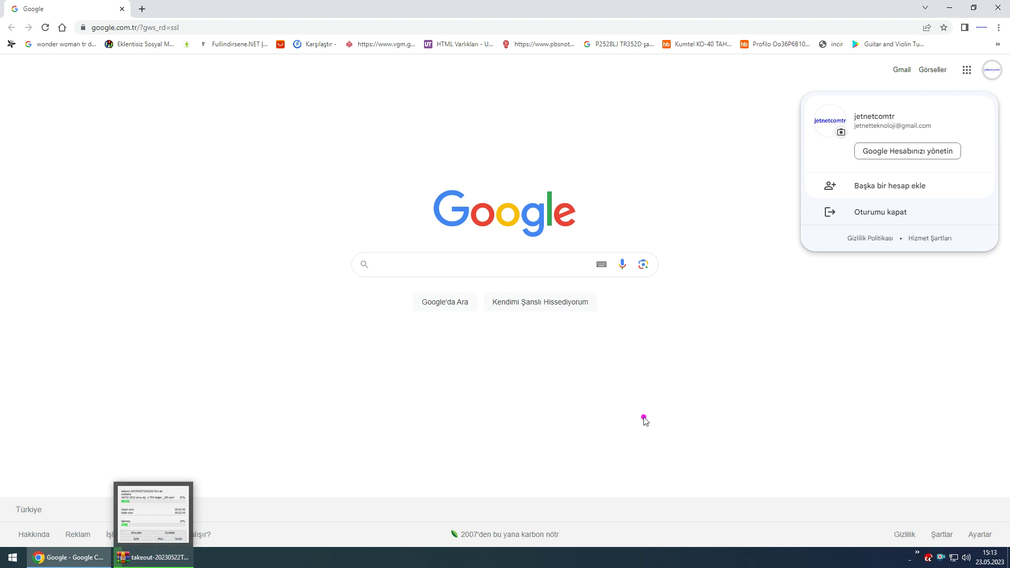
{"action": "left_click", "coordinate": [779, 376]}
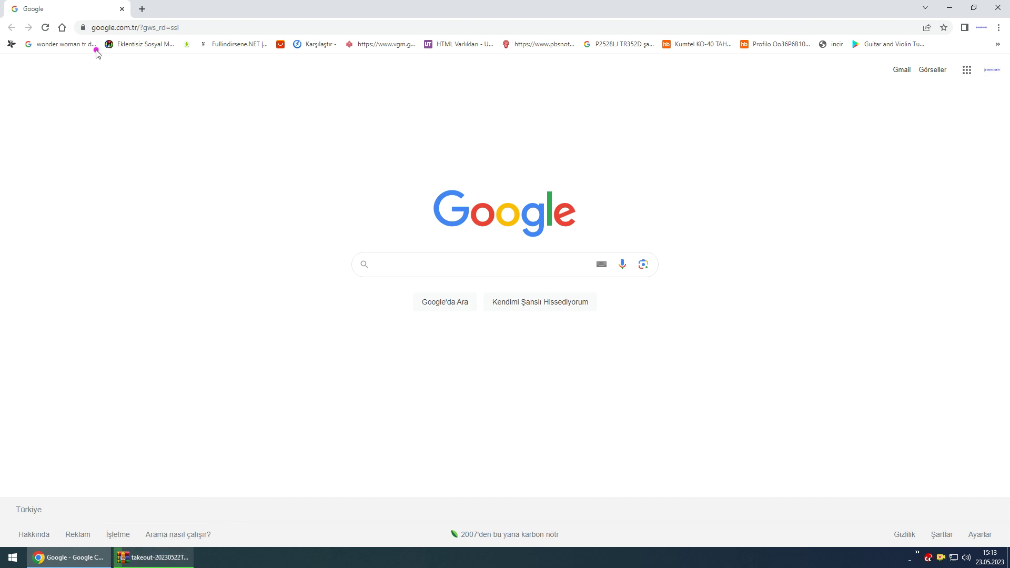
- Go to the jetnet.com.tr home page and view the jetnetcomtr YouTube channel's videos through its link
{"action": "left_click", "coordinate": [62, 28]}
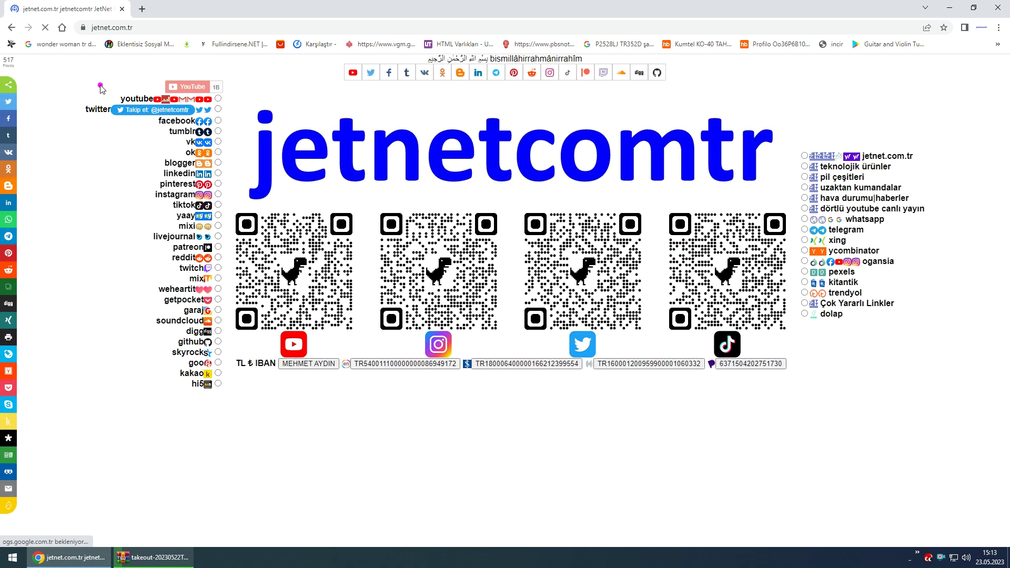
{"action": "left_click", "coordinate": [199, 101]}
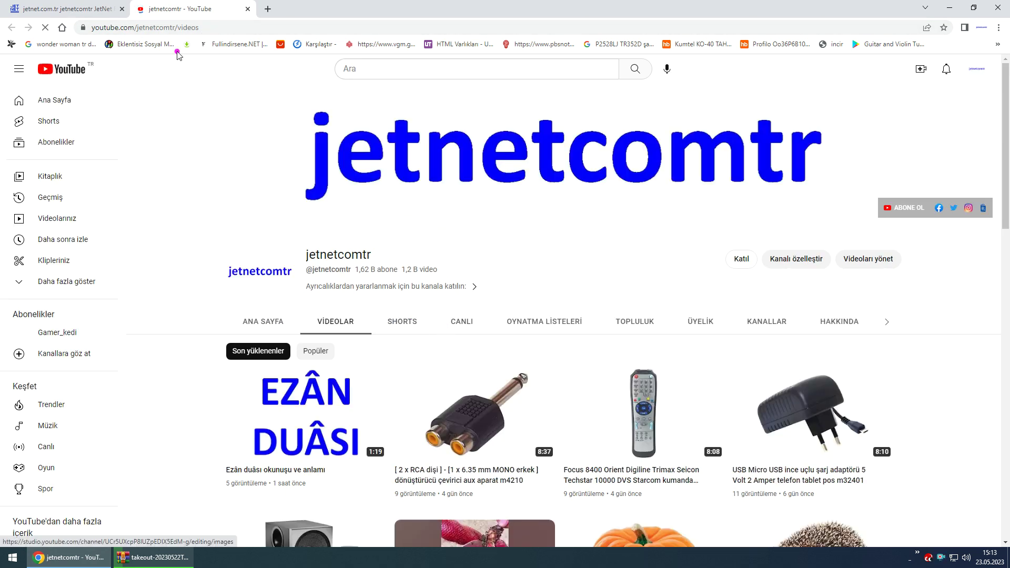
{"action": "left_click", "coordinate": [99, 9]}
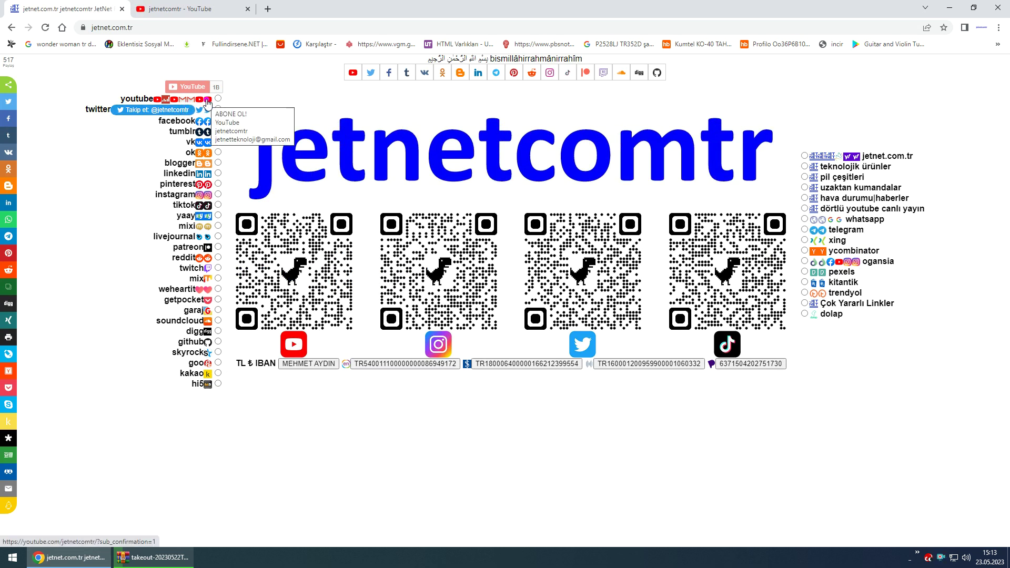
{"action": "left_click", "coordinate": [208, 101]}
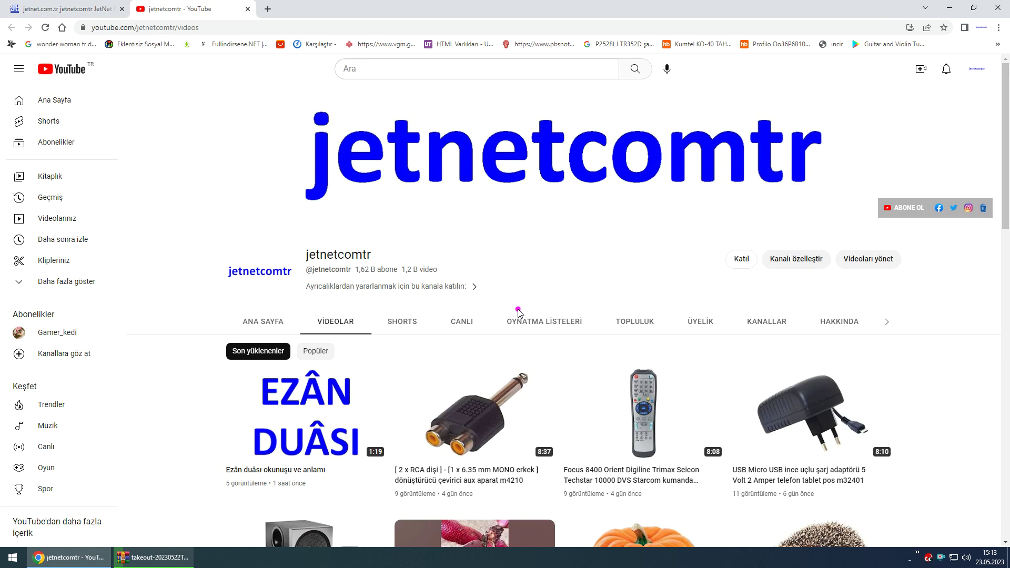
- Bring up the archive extraction progress and inspect the used and free space in the D: drive's properties
{"action": "left_click", "coordinate": [140, 559]}
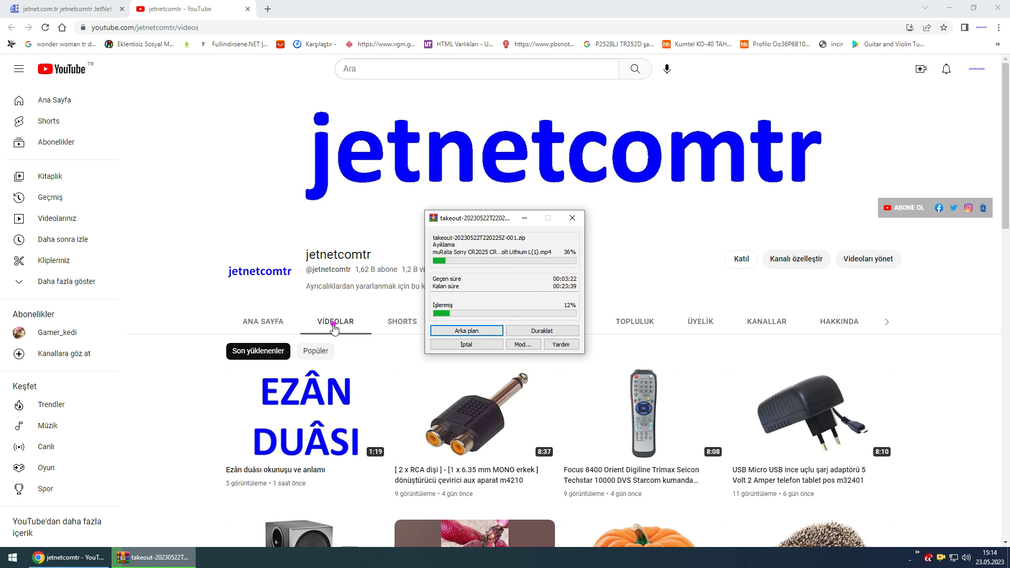
{"action": "key", "text": "super+e"}
{"action": "double_click", "coordinate": [169, 108]}
{"action": "right_click", "coordinate": [177, 160]}
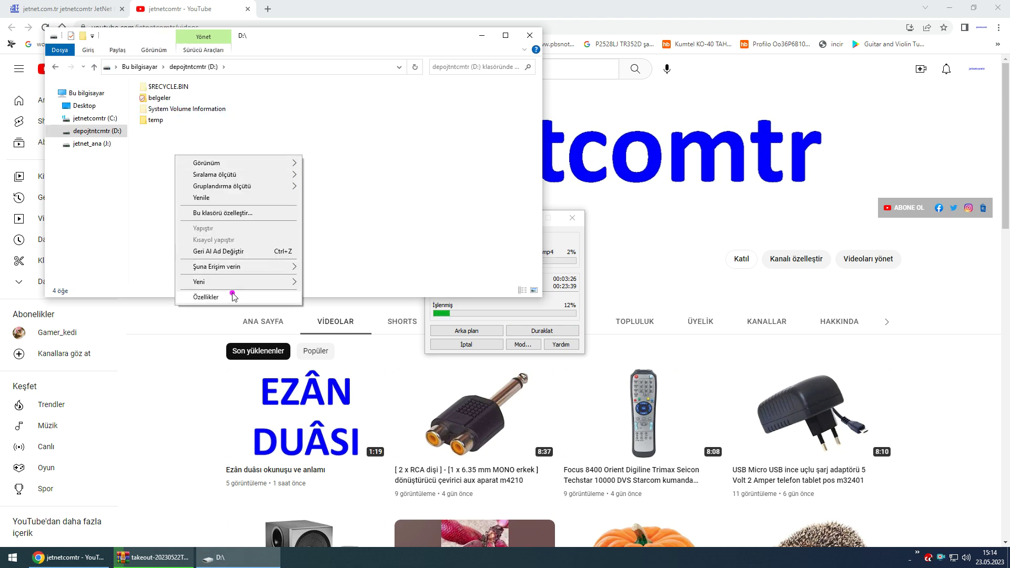
{"action": "left_click", "coordinate": [231, 297]}
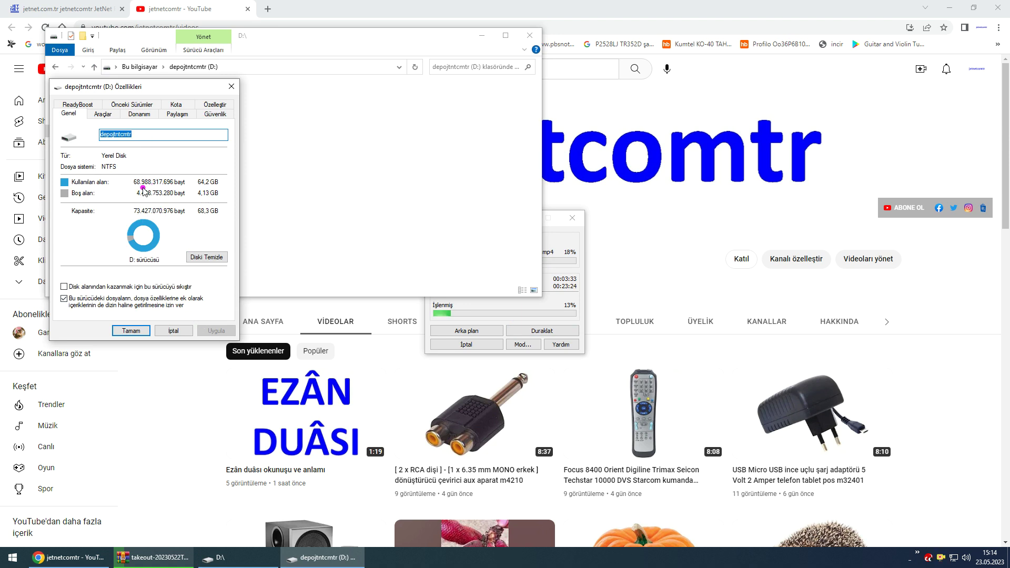
{"action": "left_click", "coordinate": [174, 330]}
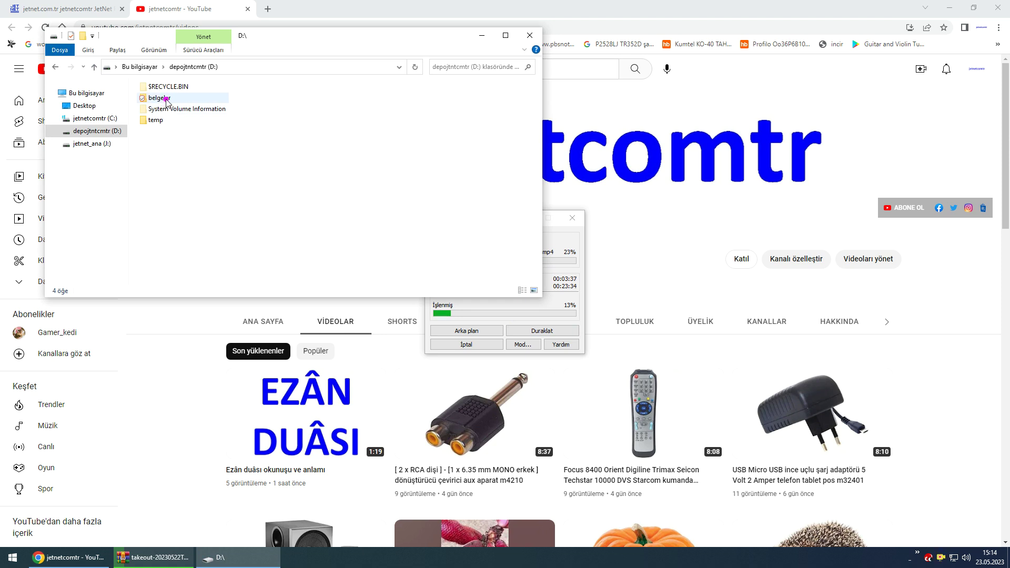
- Browse to D:\belgeler\Desktop in a maximized File Explorer window and select takeout-20230522T220225Z-001.zip to check its size
{"action": "double_click", "coordinate": [155, 120]}
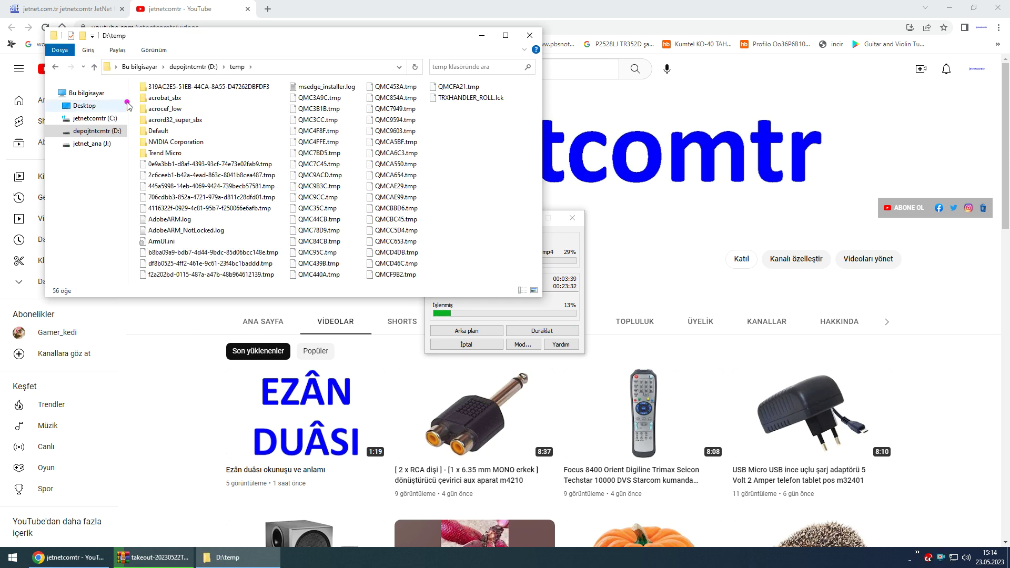
{"action": "left_click", "coordinate": [95, 67]}
{"action": "left_click", "coordinate": [157, 100]}
{"action": "double_click", "coordinate": [158, 100]}
{"action": "double_click", "coordinate": [156, 163]}
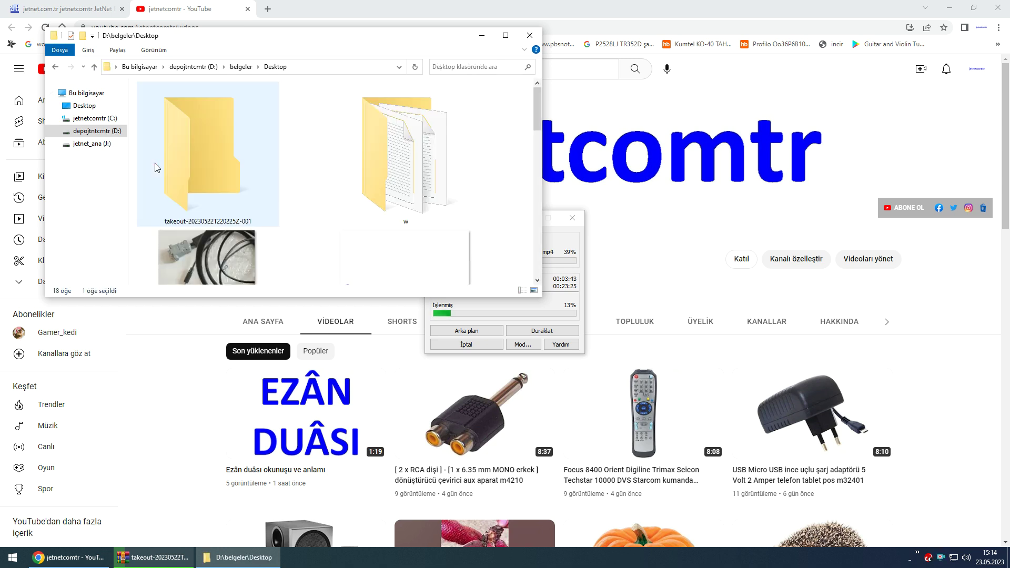
{"action": "left_click", "coordinate": [506, 36]}
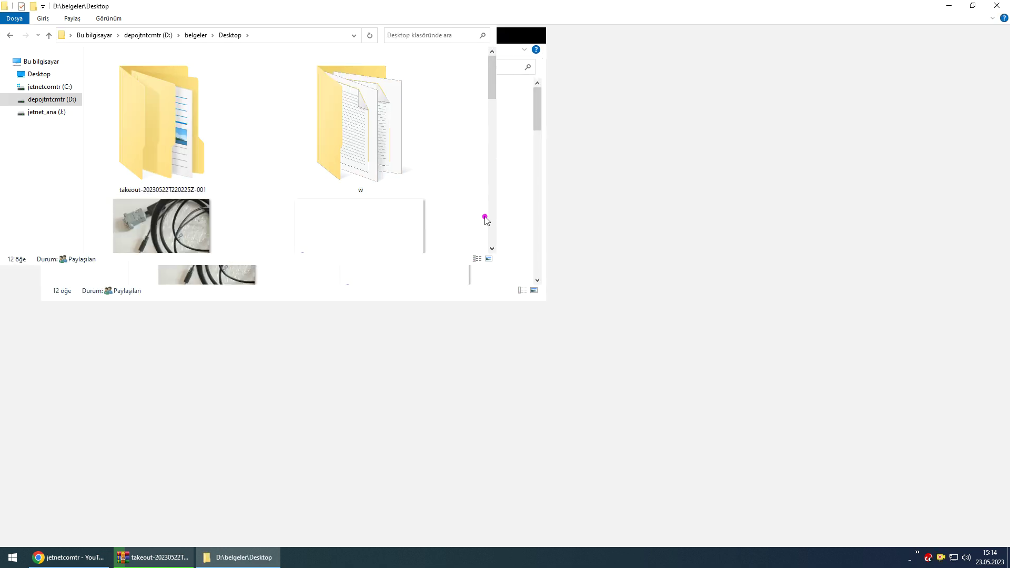
{"action": "left_click", "coordinate": [797, 271]}
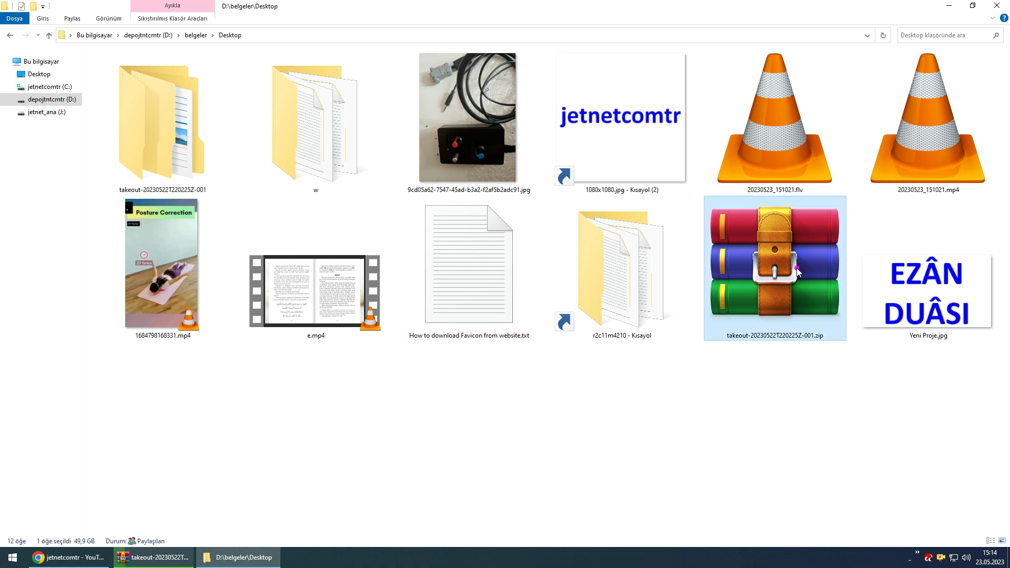
- Select the extracted takeout-20230522T220225Z-001 folder, close File Explorer and show the desktop
{"action": "left_click", "coordinate": [186, 149]}
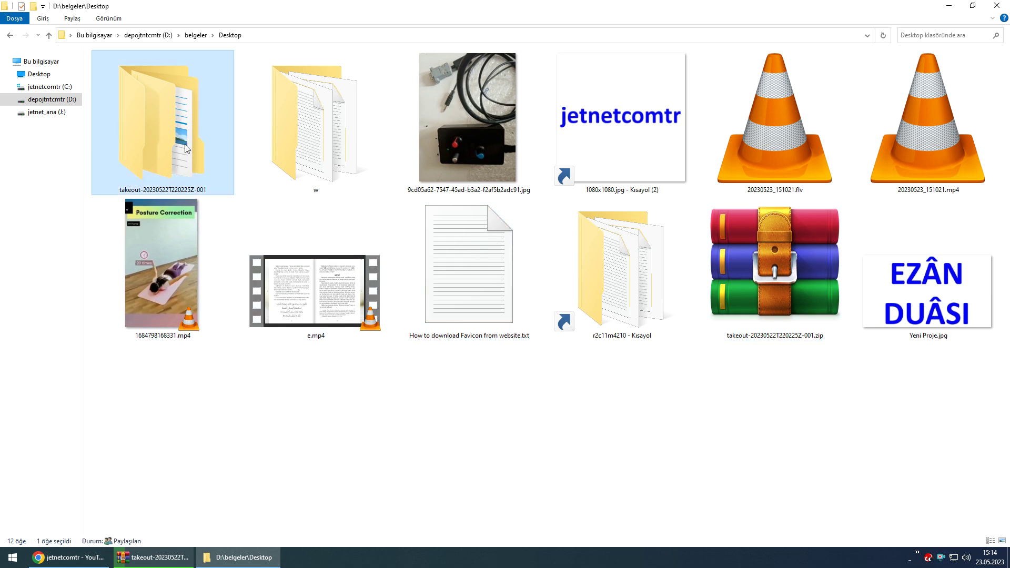
{"action": "left_click", "coordinate": [997, 6]}
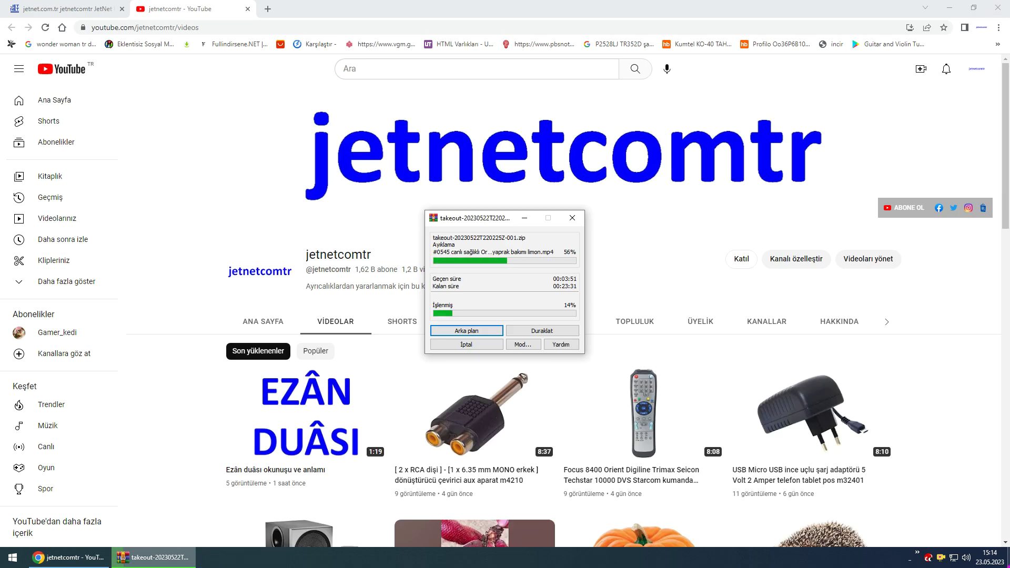
{"action": "left_click", "coordinate": [1008, 558]}
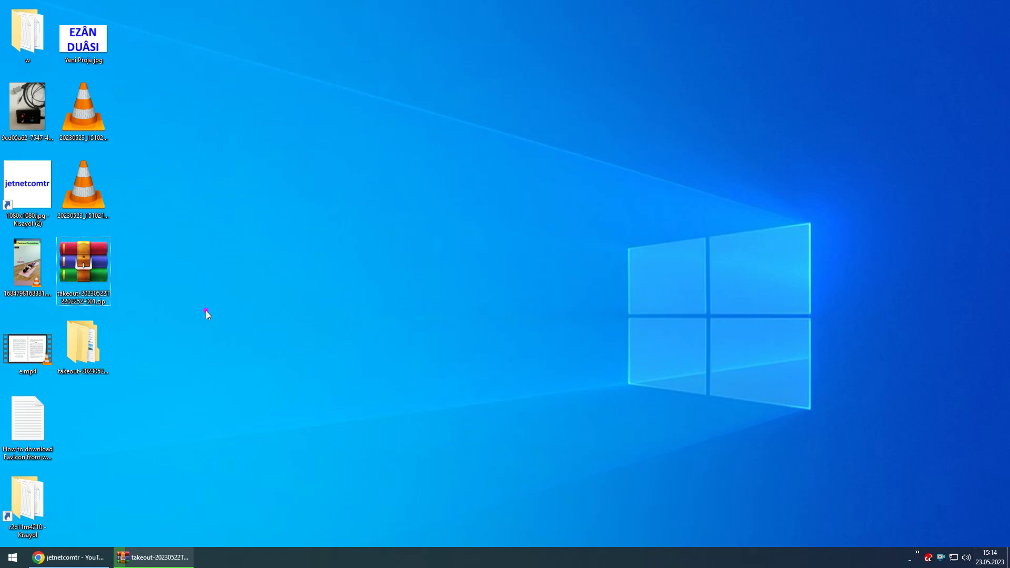
- Bring up the takeout zip's extraction progress, pause the extraction and close its window
{"action": "left_click", "coordinate": [158, 558]}
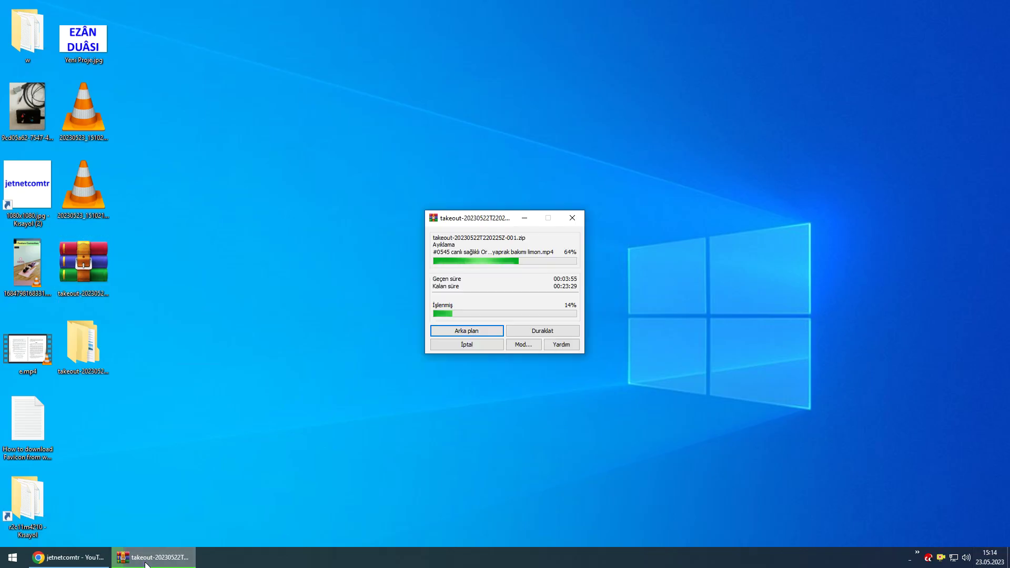
{"action": "left_click", "coordinate": [535, 331]}
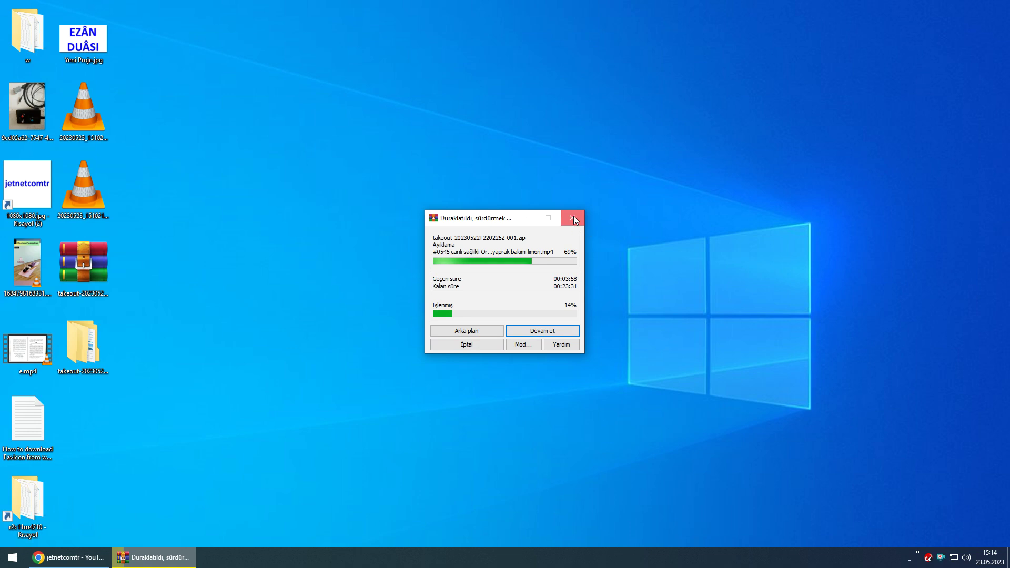
{"action": "left_click", "coordinate": [576, 221]}
{"action": "left_click", "coordinate": [522, 316]}
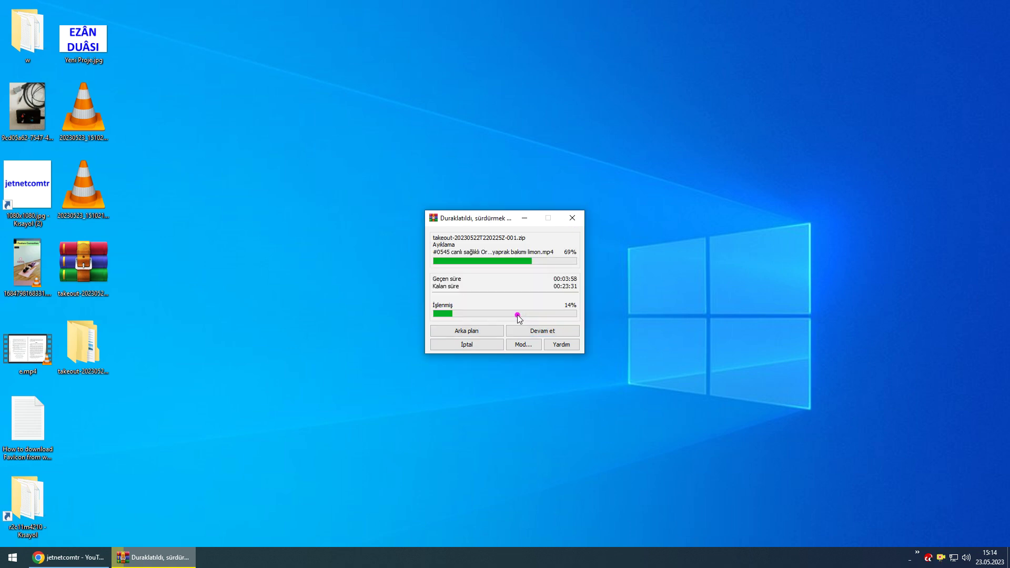
{"action": "left_click", "coordinate": [573, 219]}
- Open the channel's YouTube Studio analytics from the YouTube links on jetnet.com.tr in Chrome and close the jetnet.com.tr tab
{"action": "left_click", "coordinate": [71, 558]}
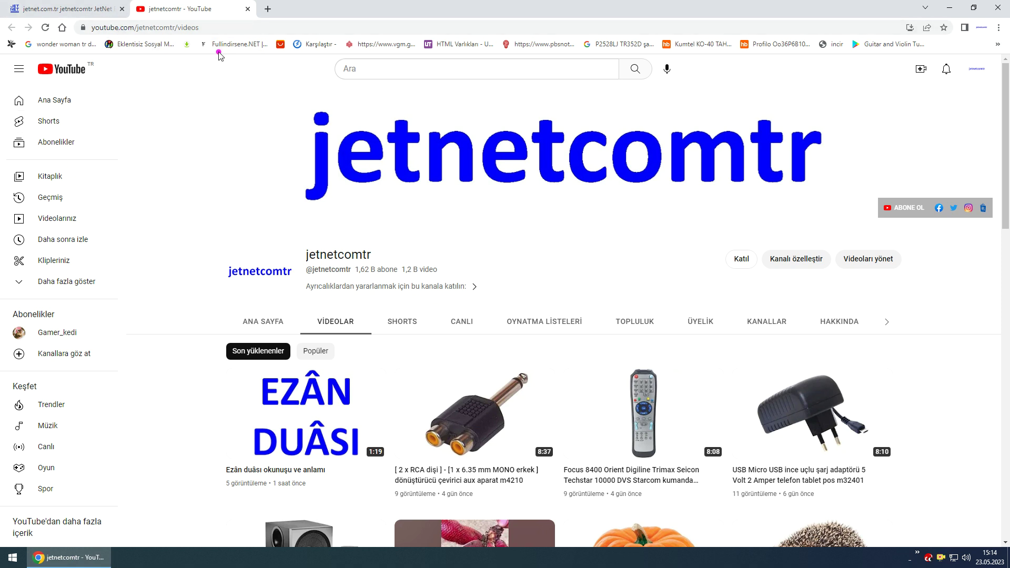
{"action": "left_click", "coordinate": [105, 9]}
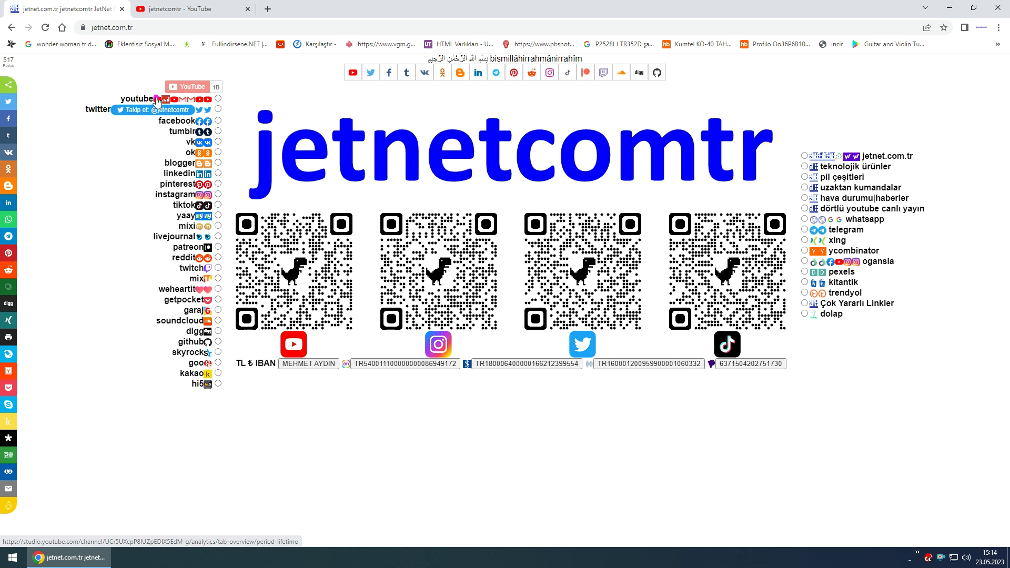
{"action": "left_click", "coordinate": [157, 100]}
{"action": "left_click", "coordinate": [87, 11]}
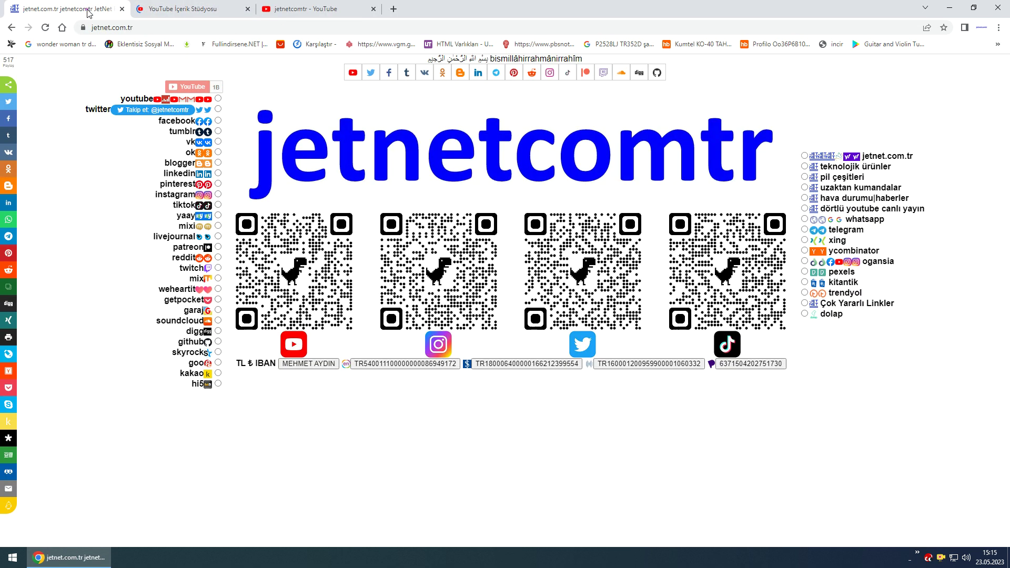
{"action": "left_click", "coordinate": [123, 9]}
{"action": "left_click", "coordinate": [155, 10]}
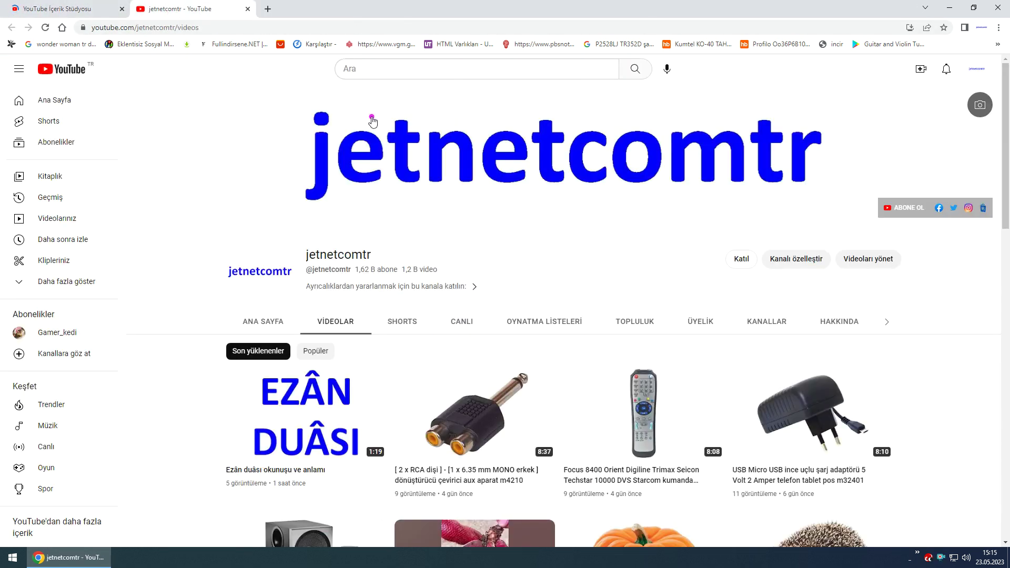
- Review the channel's lifetime analytics and account menu in YouTube Studio, and close the Studio tab
{"action": "left_click", "coordinate": [79, 9]}
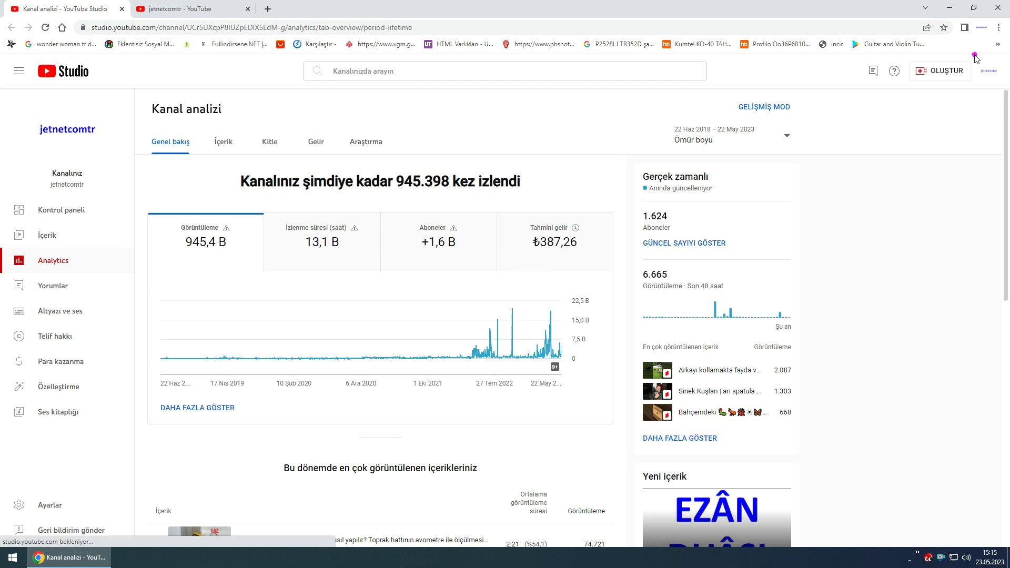
{"action": "left_click", "coordinate": [992, 72]}
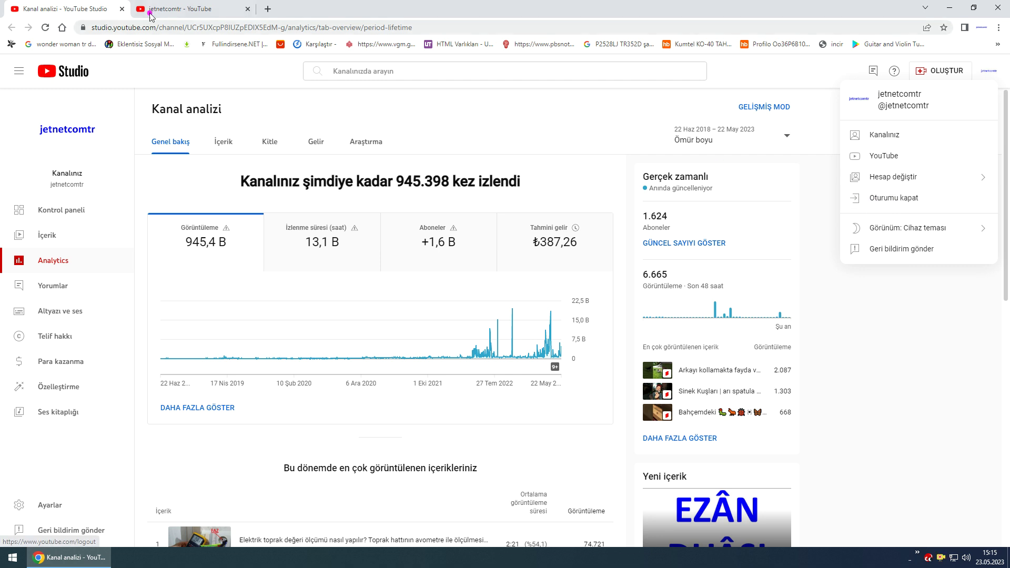
{"action": "left_click", "coordinate": [122, 9]}
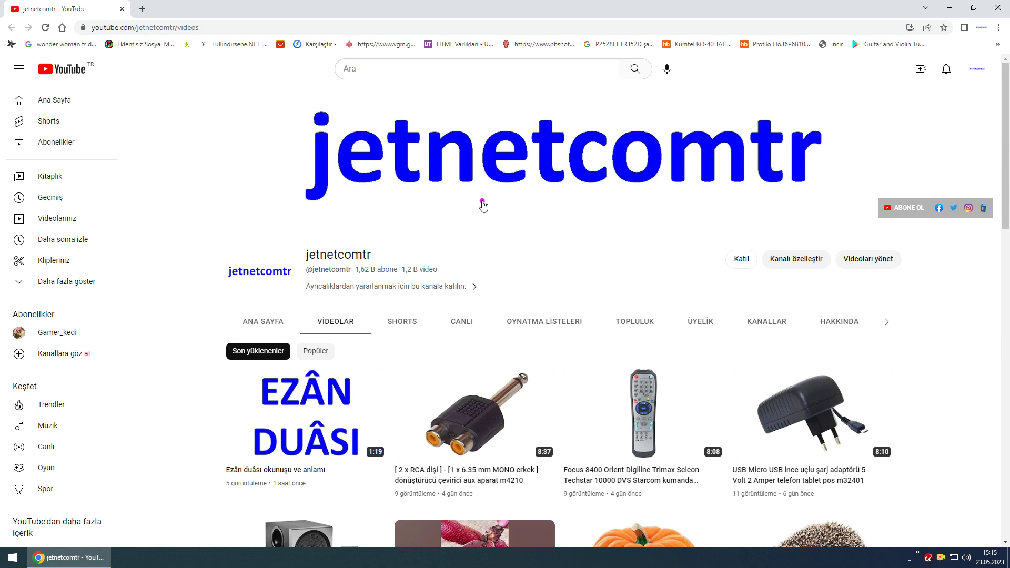
- Open Google in a new Chrome window and go through its apps list to the listing of all Google products
{"action": "right_click", "coordinate": [67, 557]}
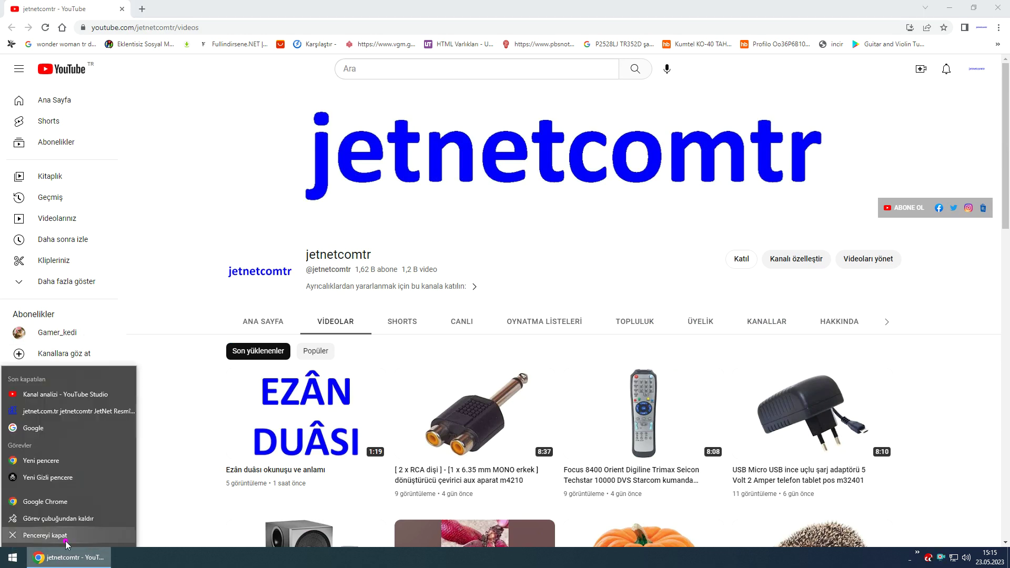
{"action": "left_click", "coordinate": [44, 501]}
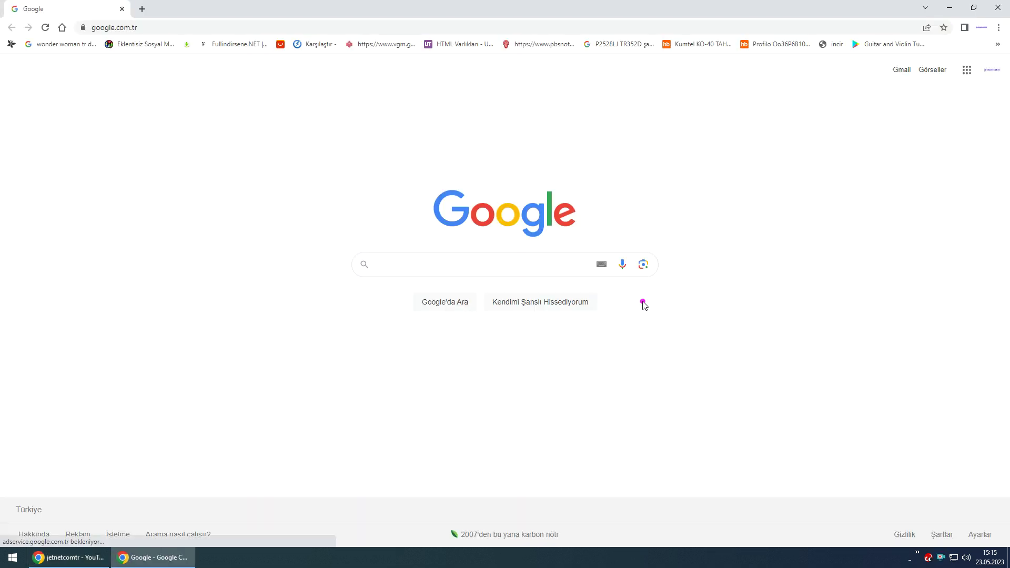
{"action": "left_click", "coordinate": [966, 71]}
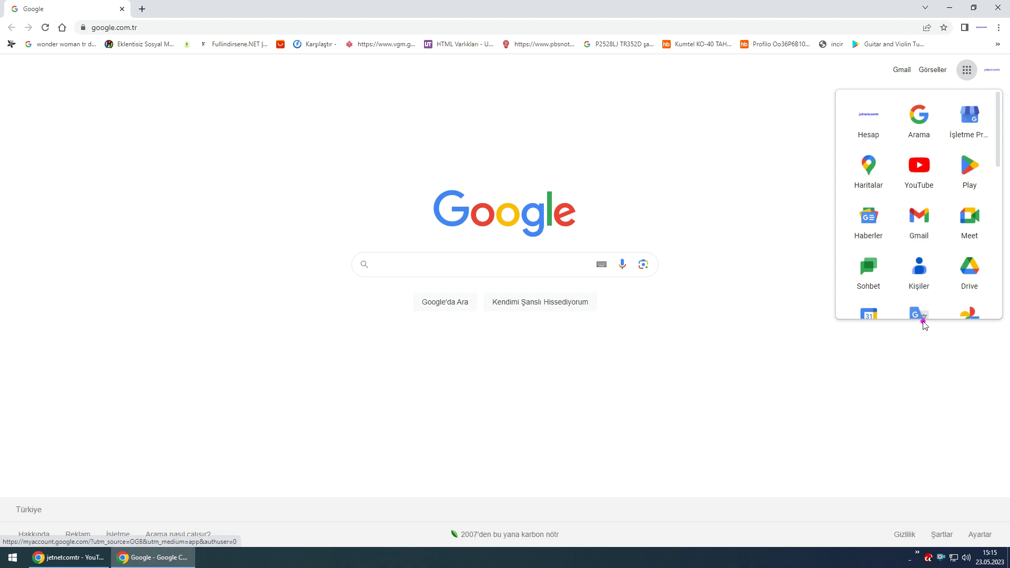
{"action": "scroll", "coordinate": [922, 311], "scroll_direction": "down", "scroll_amount": 3}
{"action": "scroll", "coordinate": [922, 311], "scroll_direction": "down", "scroll_amount": 2}
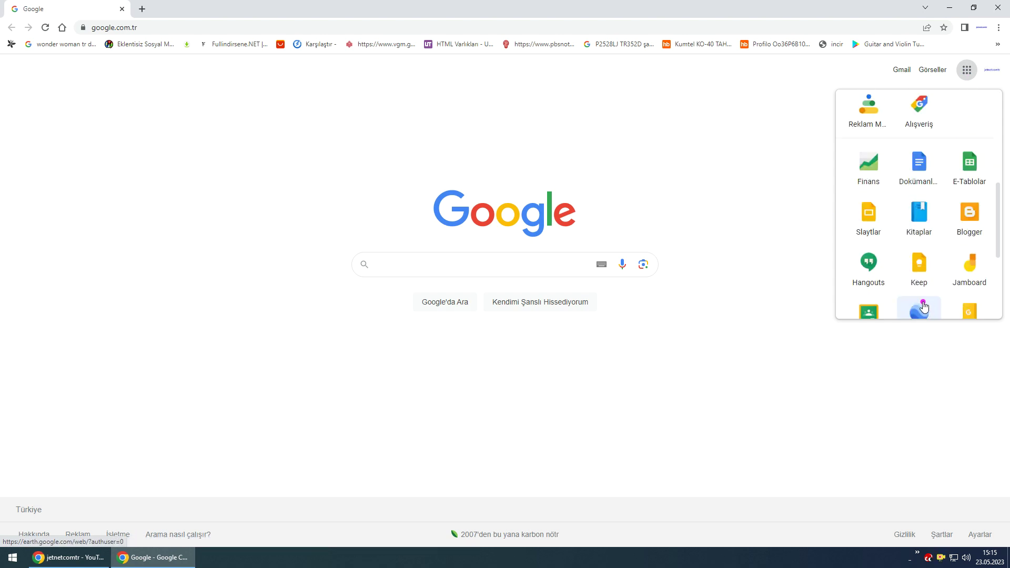
{"action": "scroll", "coordinate": [925, 307], "scroll_direction": "down", "scroll_amount": 3}
{"action": "left_click", "coordinate": [925, 299]}
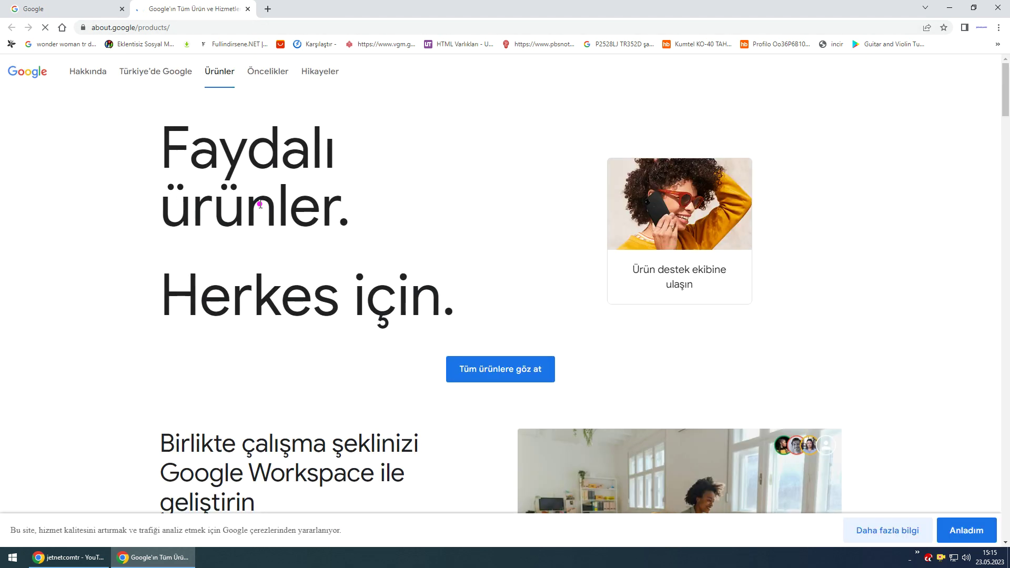
{"action": "left_click", "coordinate": [493, 370]}
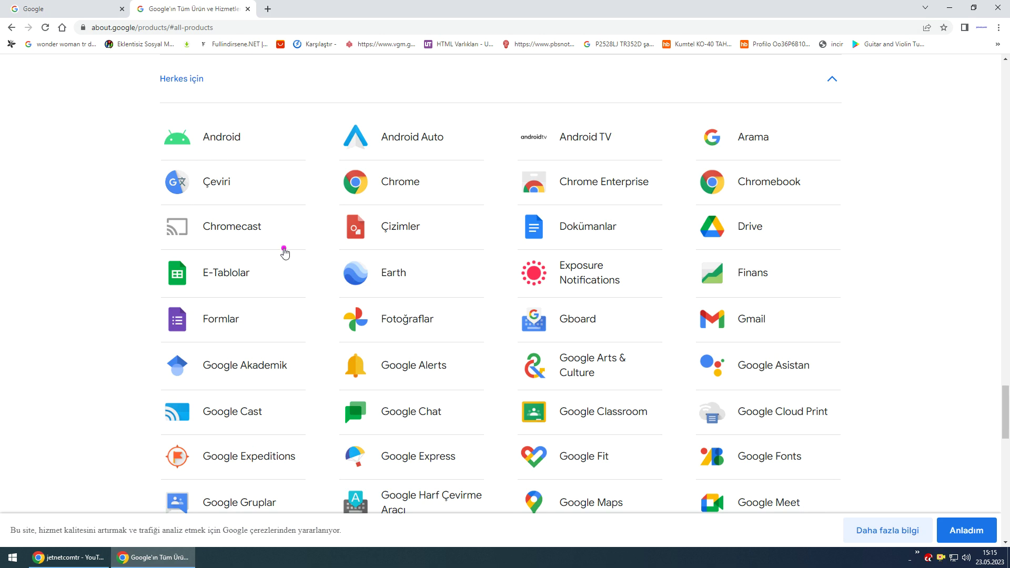
- Look through the Google products in the "Herkes için" section, from Android to YouTube TV
{"action": "scroll", "coordinate": [487, 382], "scroll_direction": "down", "scroll_amount": 15}
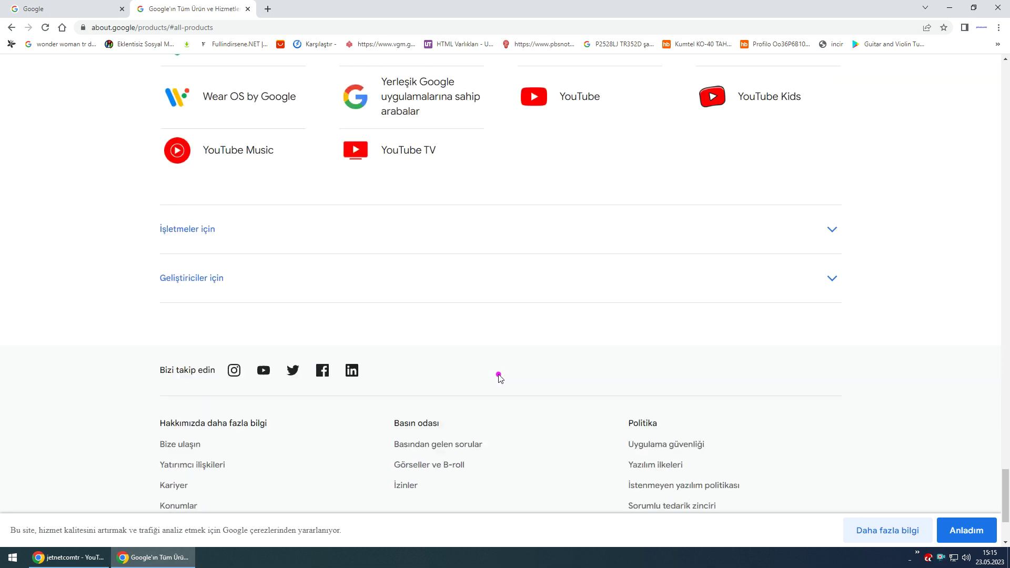
{"action": "scroll", "coordinate": [504, 377], "scroll_direction": "up", "scroll_amount": 12}
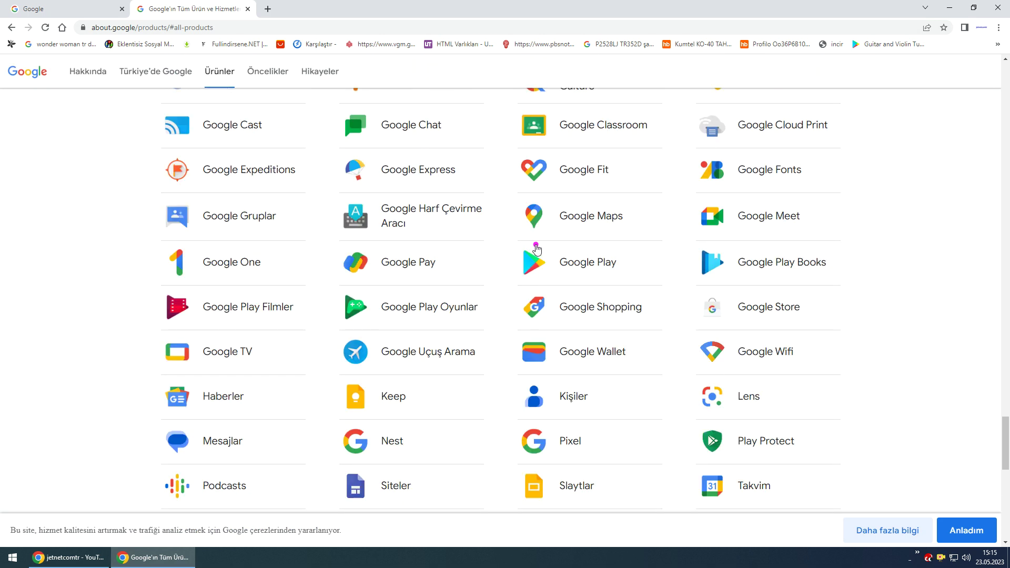
{"action": "scroll", "coordinate": [529, 249], "scroll_direction": "up", "scroll_amount": 5}
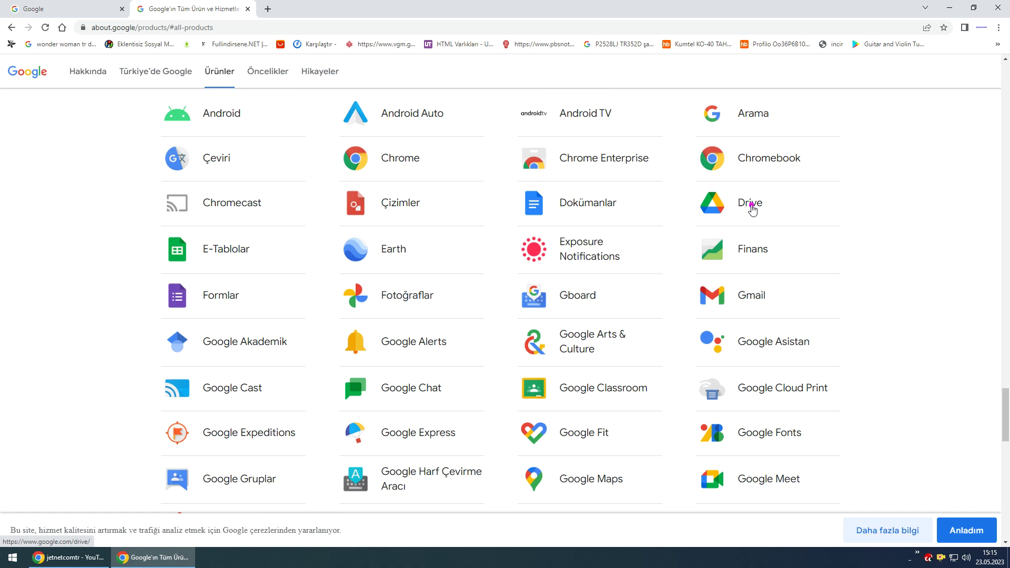
{"action": "scroll", "coordinate": [607, 310], "scroll_direction": "down", "scroll_amount": 8}
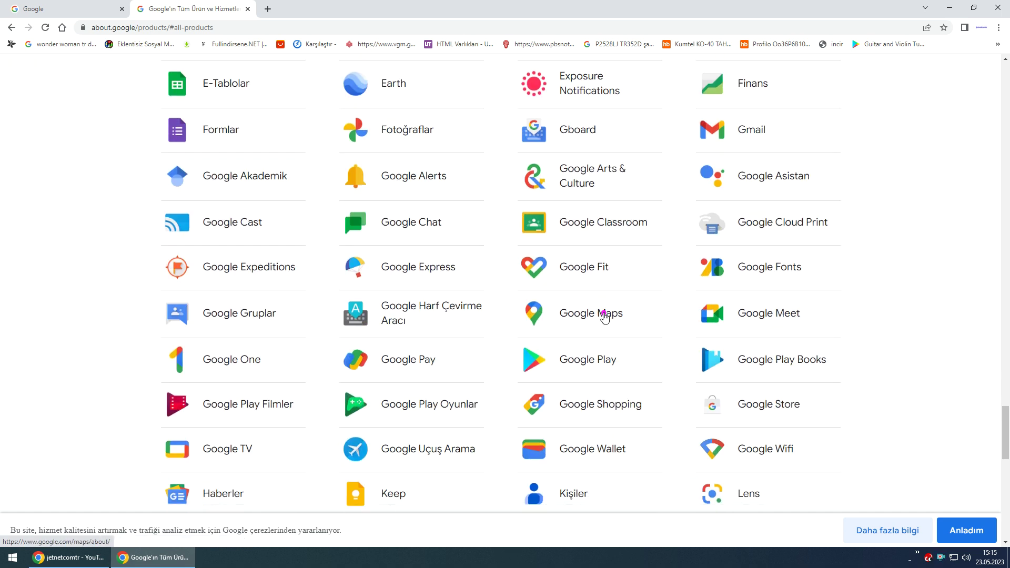
{"action": "scroll", "coordinate": [578, 429], "scroll_direction": "down", "scroll_amount": 6}
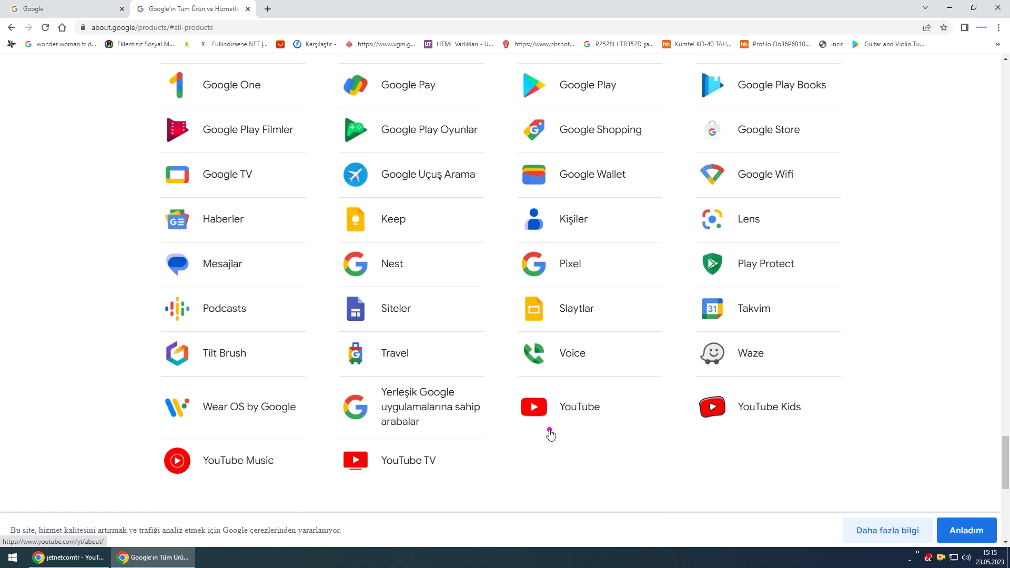
- Expand the "İşletmeler için" and "Geliştiriciler için" sections and look through their products
{"action": "left_click", "coordinate": [199, 243]}
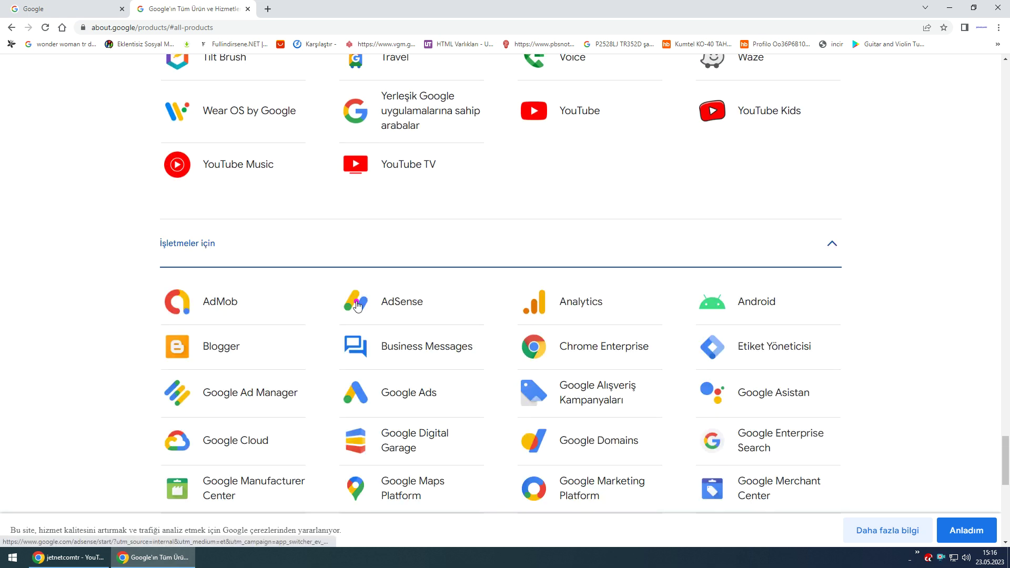
{"action": "scroll", "coordinate": [424, 334], "scroll_direction": "down", "scroll_amount": 5}
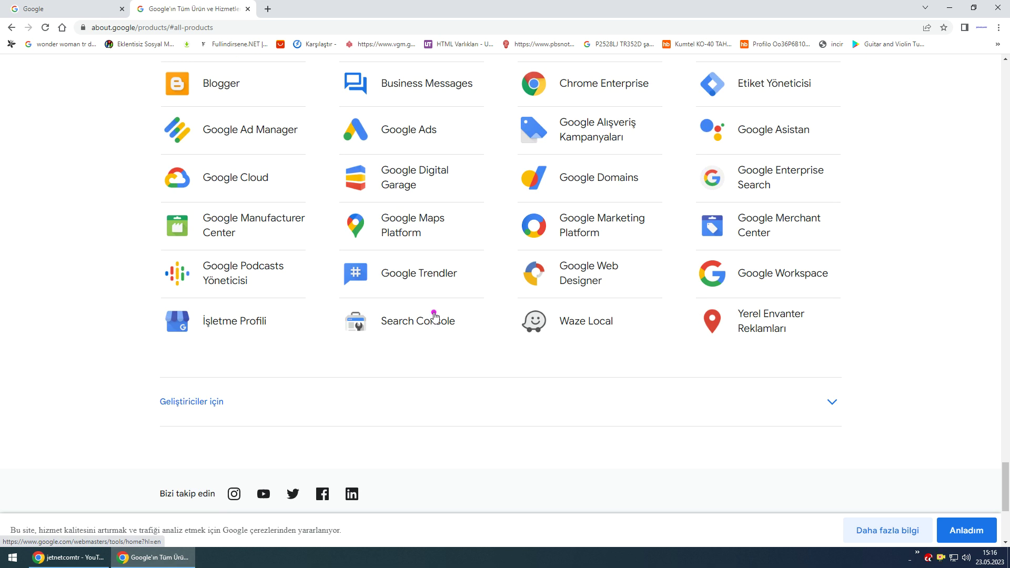
{"action": "left_click", "coordinate": [207, 402]}
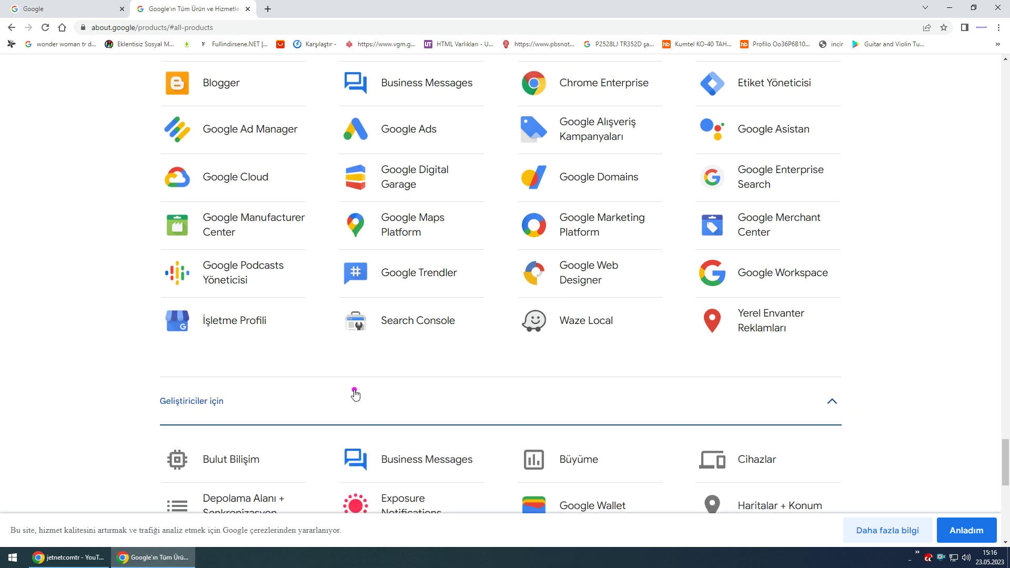
{"action": "scroll", "coordinate": [356, 395], "scroll_direction": "down", "scroll_amount": 2}
{"action": "scroll", "coordinate": [469, 375], "scroll_direction": "down", "scroll_amount": 4}
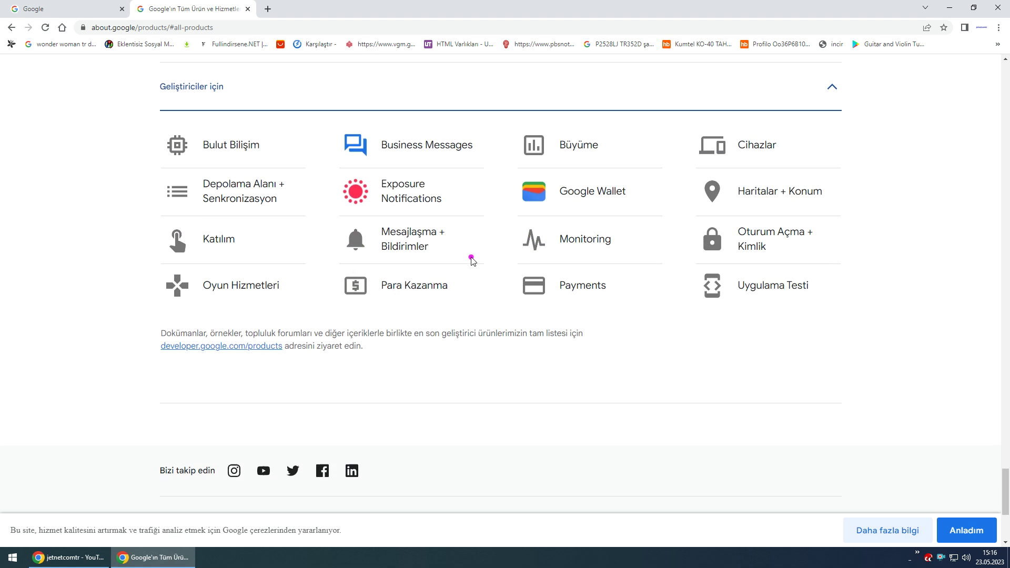
- Go back through the product listing and examine the services under "Herkes için" again
{"action": "scroll", "coordinate": [473, 259], "scroll_direction": "up", "scroll_amount": 15}
{"action": "scroll", "coordinate": [477, 256], "scroll_direction": "up", "scroll_amount": 3}
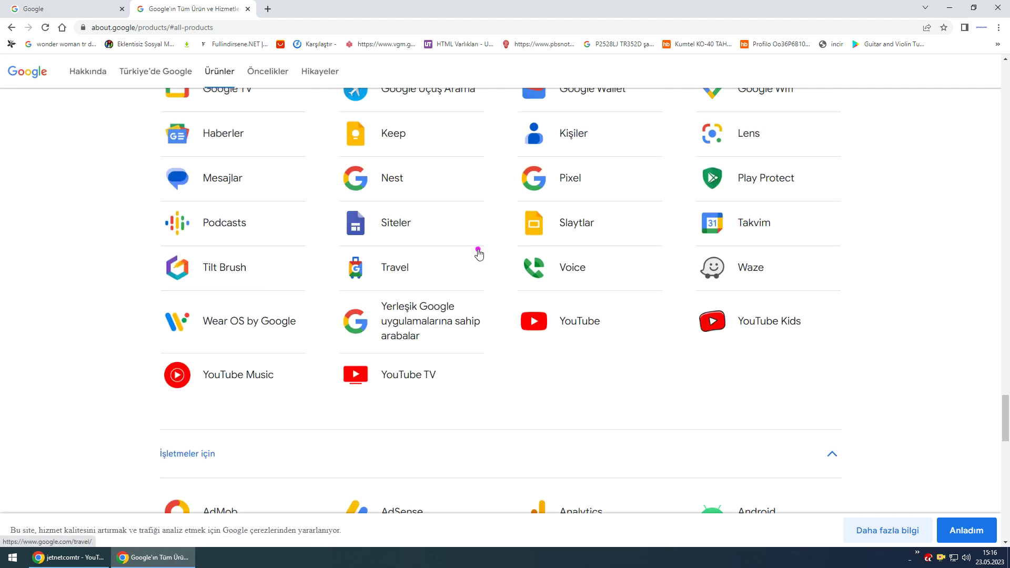
{"action": "scroll", "coordinate": [478, 253], "scroll_direction": "up", "scroll_amount": 5}
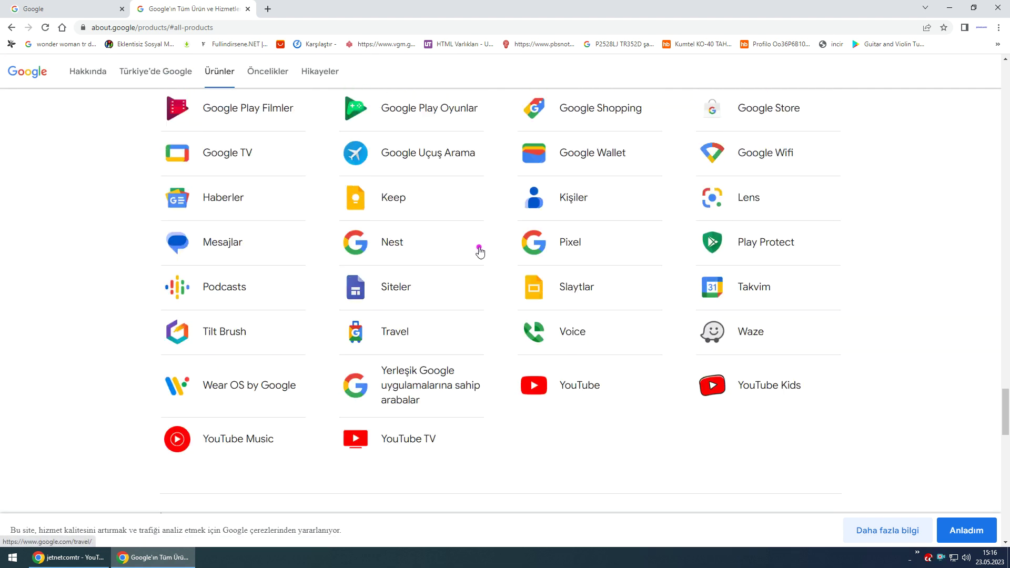
{"action": "scroll", "coordinate": [480, 221], "scroll_direction": "up", "scroll_amount": 1}
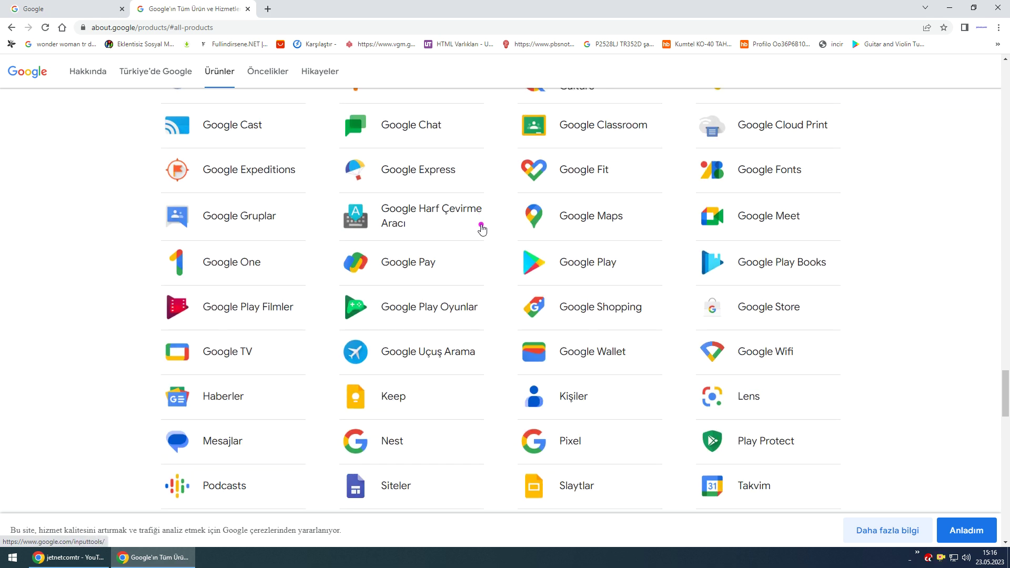
{"action": "scroll", "coordinate": [555, 230], "scroll_direction": "up", "scroll_amount": 1}
{"action": "scroll", "coordinate": [556, 230], "scroll_direction": "up", "scroll_amount": 8}
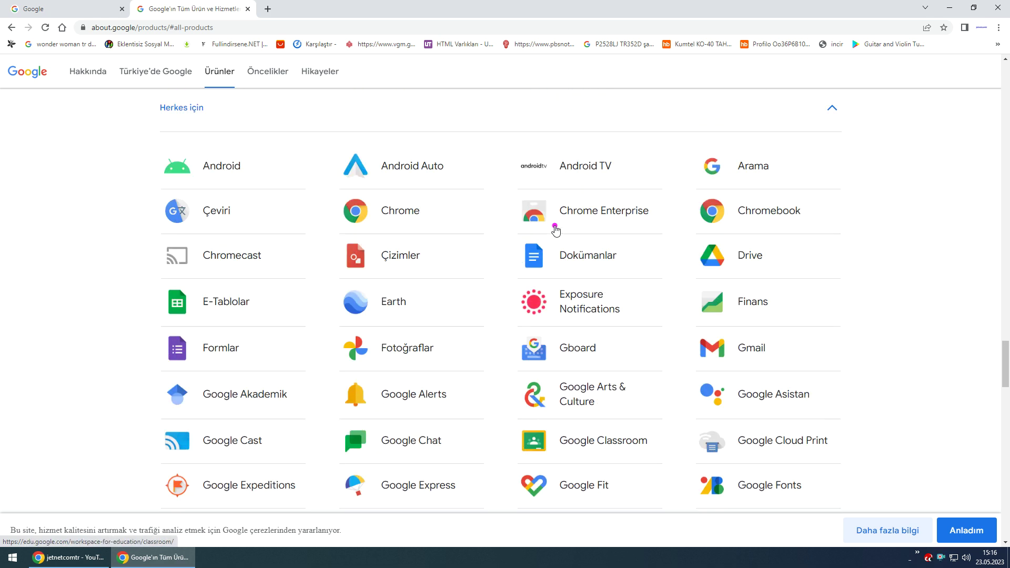
{"action": "scroll", "coordinate": [559, 234], "scroll_direction": "down", "scroll_amount": 2}
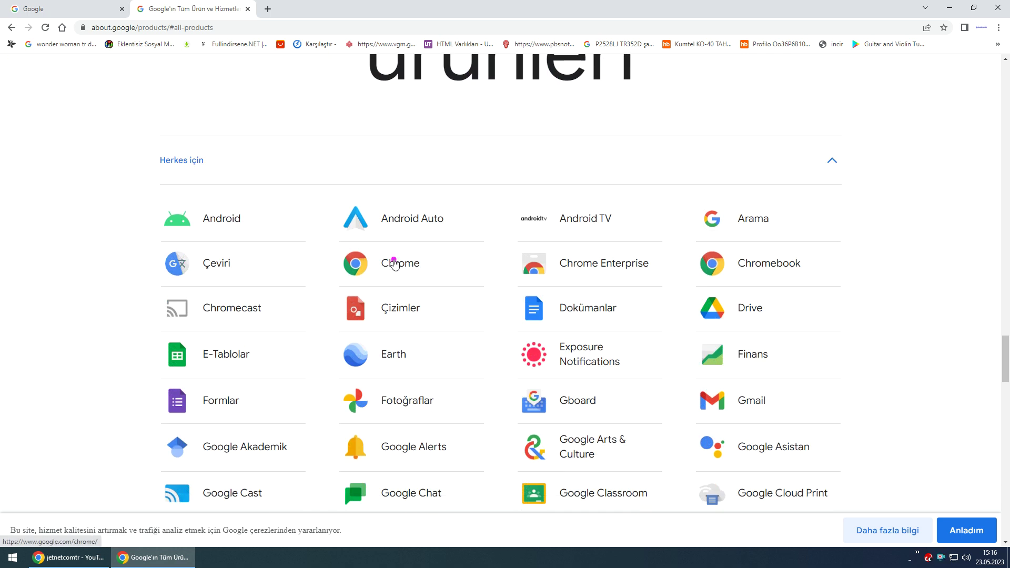
{"action": "scroll", "coordinate": [444, 286], "scroll_direction": "down", "scroll_amount": 3}
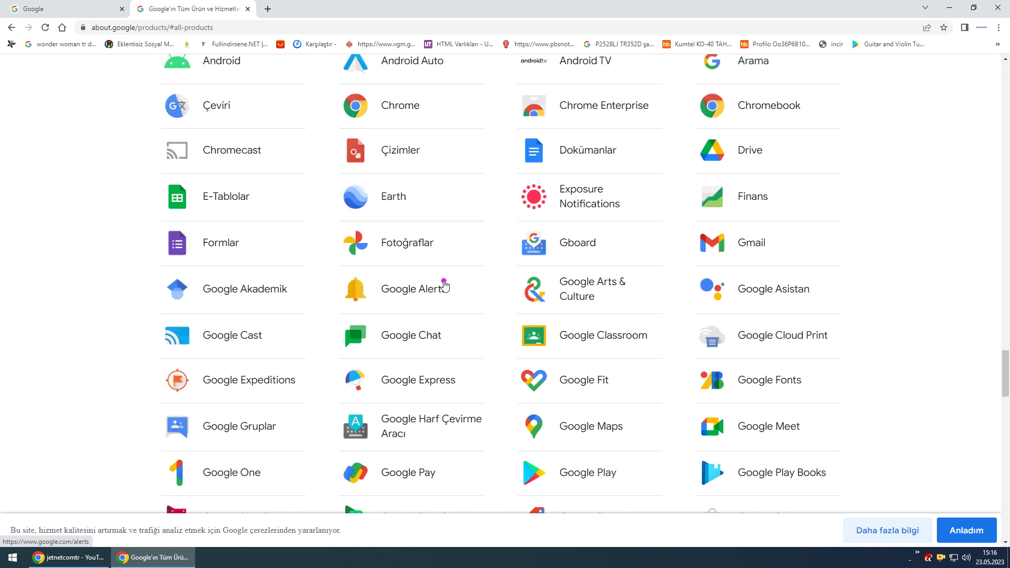
{"action": "scroll", "coordinate": [444, 284], "scroll_direction": "down", "scroll_amount": 1}
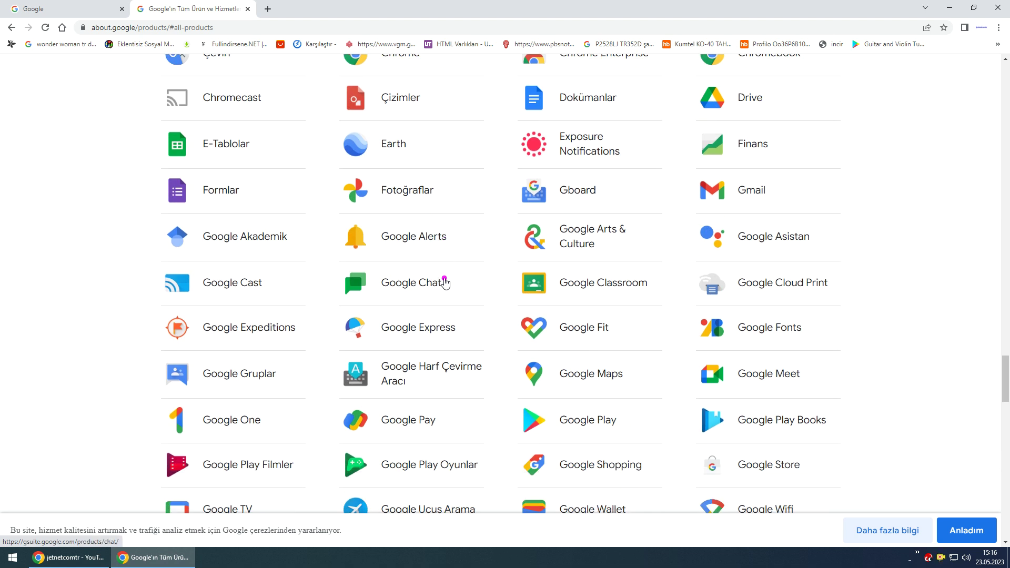
- Look through the rest of the "Herkes için" products and the "İşletmeler için" and "Geliştiriciler için" sections of the Google product listing
{"action": "scroll", "coordinate": [444, 282], "scroll_direction": "down", "scroll_amount": 4}
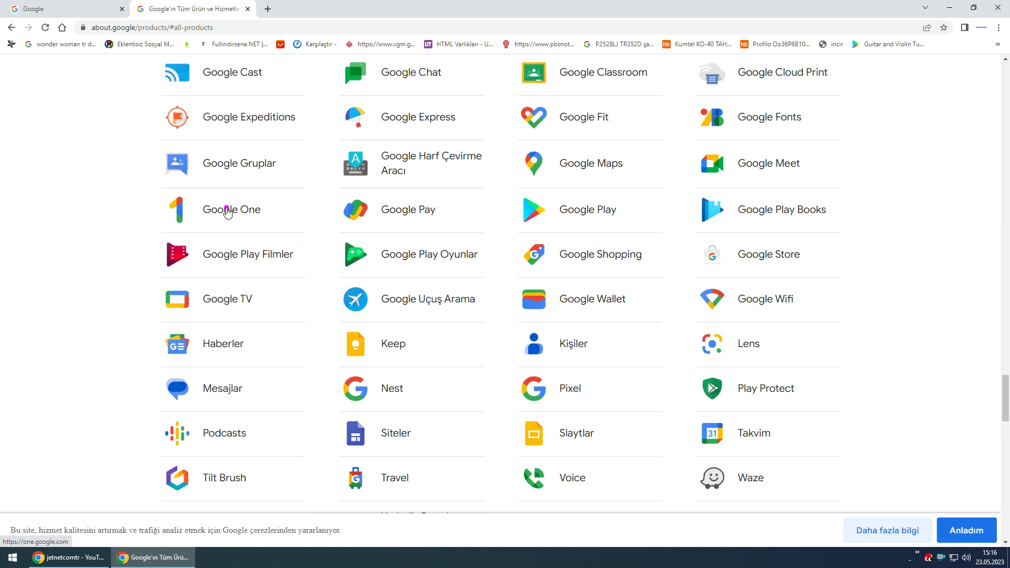
{"action": "scroll", "coordinate": [756, 388], "scroll_direction": "down", "scroll_amount": 3}
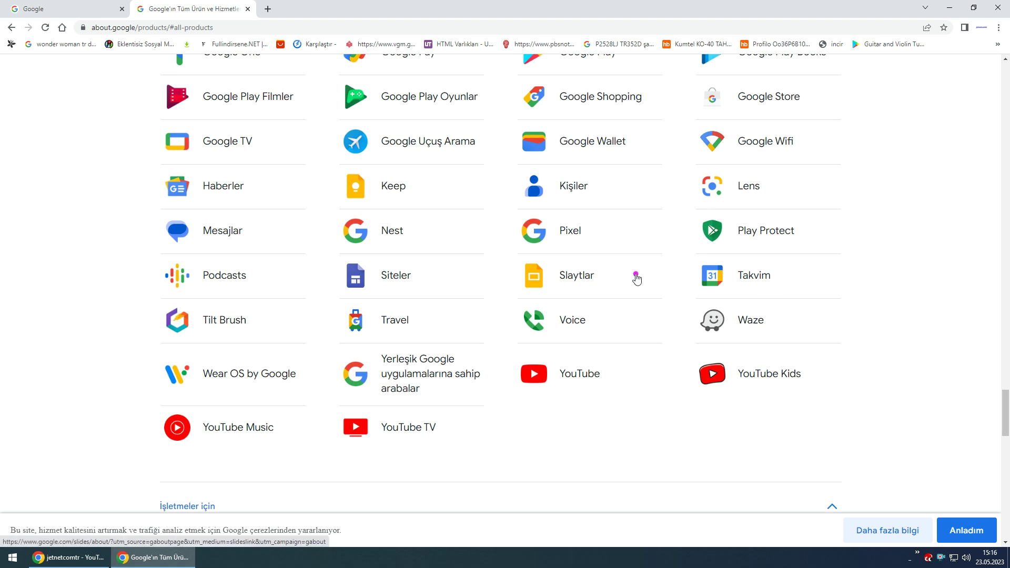
{"action": "scroll", "coordinate": [574, 291], "scroll_direction": "down", "scroll_amount": 5}
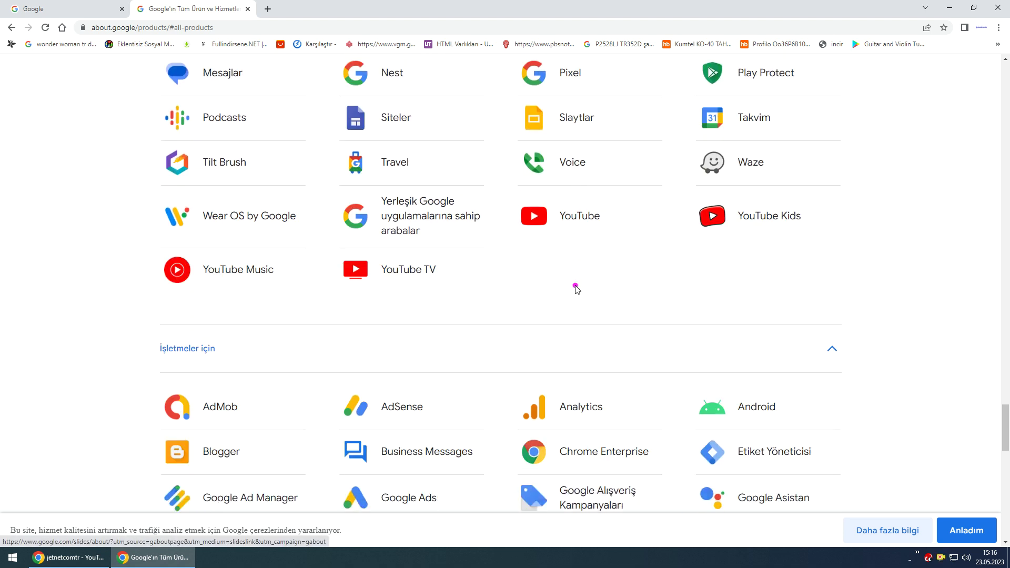
{"action": "scroll", "coordinate": [448, 198], "scroll_direction": "down", "scroll_amount": 3}
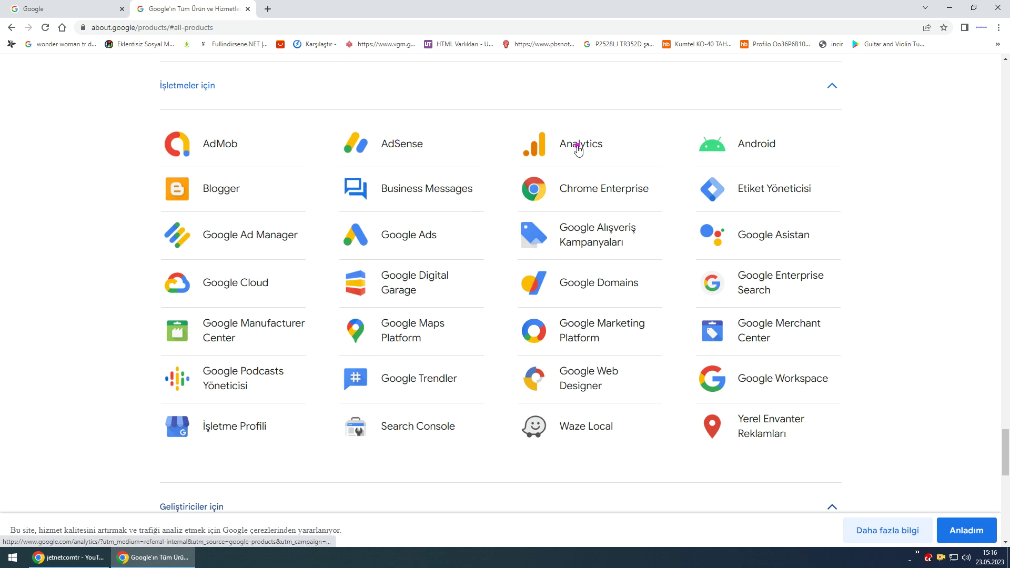
{"action": "scroll", "coordinate": [581, 149], "scroll_direction": "down", "scroll_amount": 5}
{"action": "scroll", "coordinate": [538, 242], "scroll_direction": "up", "scroll_amount": 3}
{"action": "scroll", "coordinate": [453, 184], "scroll_direction": "down", "scroll_amount": 5}
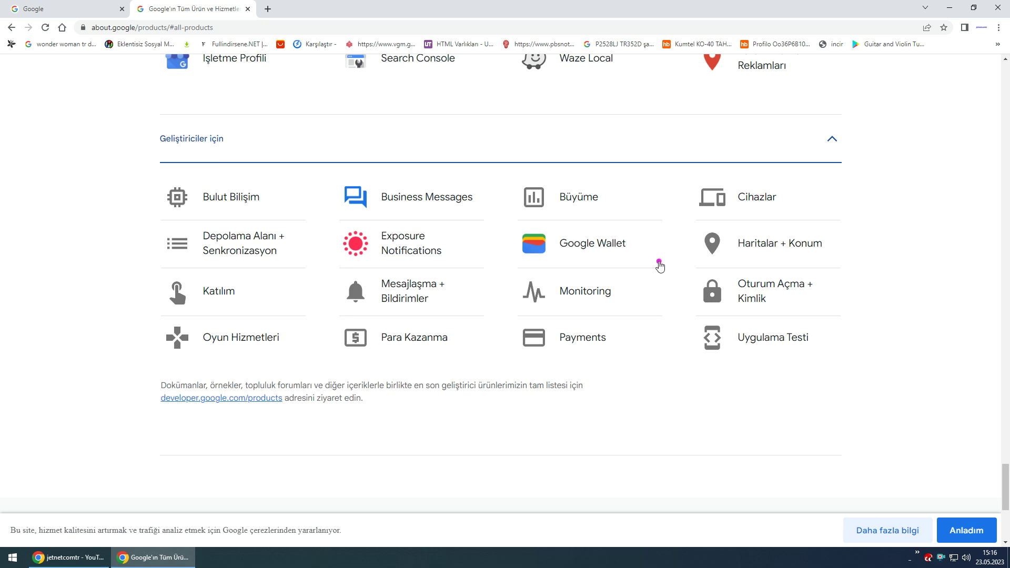
{"action": "scroll", "coordinate": [609, 271], "scroll_direction": "up", "scroll_amount": 15}
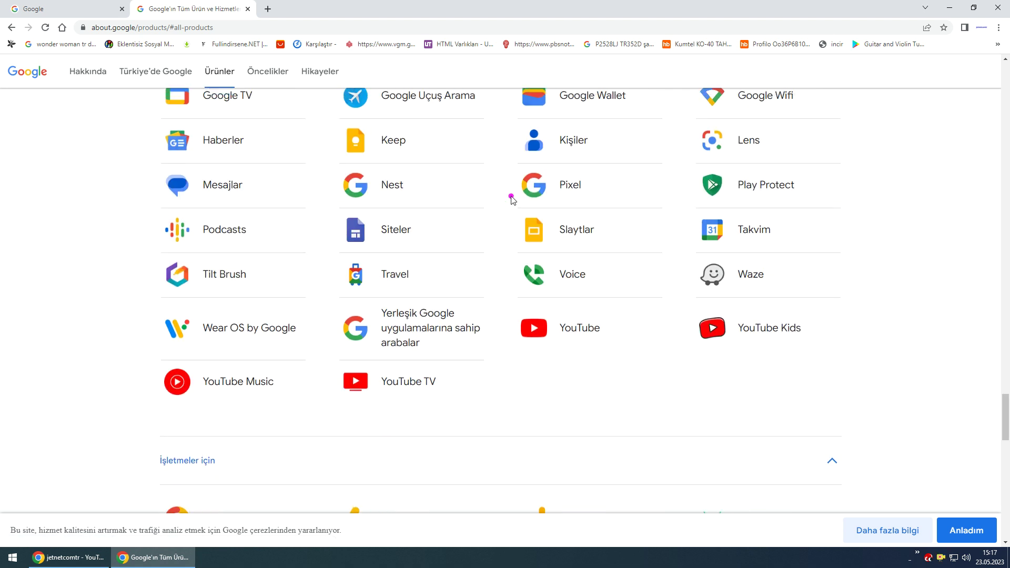
{"action": "scroll", "coordinate": [511, 199], "scroll_direction": "up", "scroll_amount": 3}
- Close the product listing and the Google home page, and open "YouTube'daki verileriniz" for the YouTube channel's account
{"action": "left_click", "coordinate": [247, 9]}
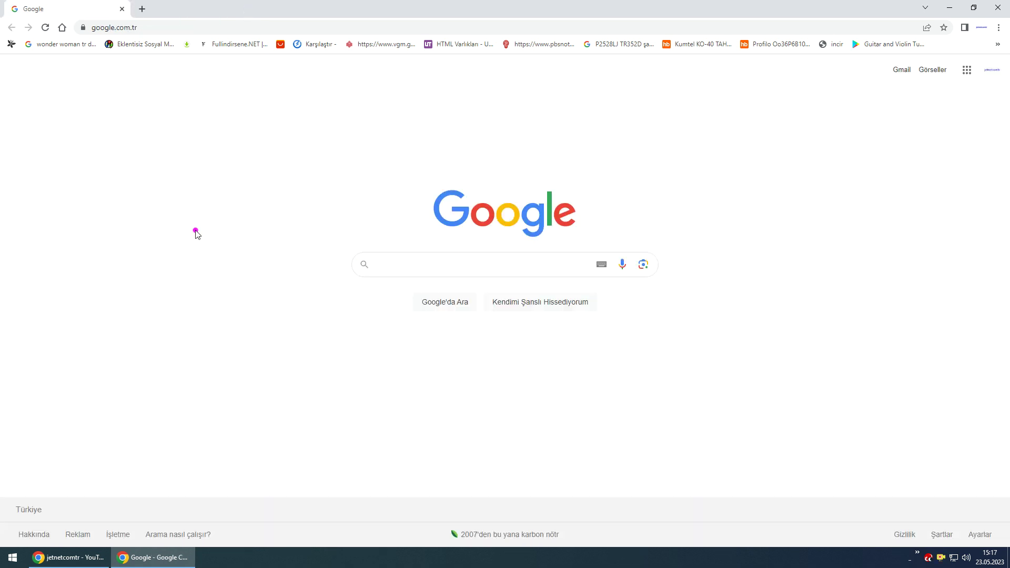
{"action": "left_click", "coordinate": [122, 9]}
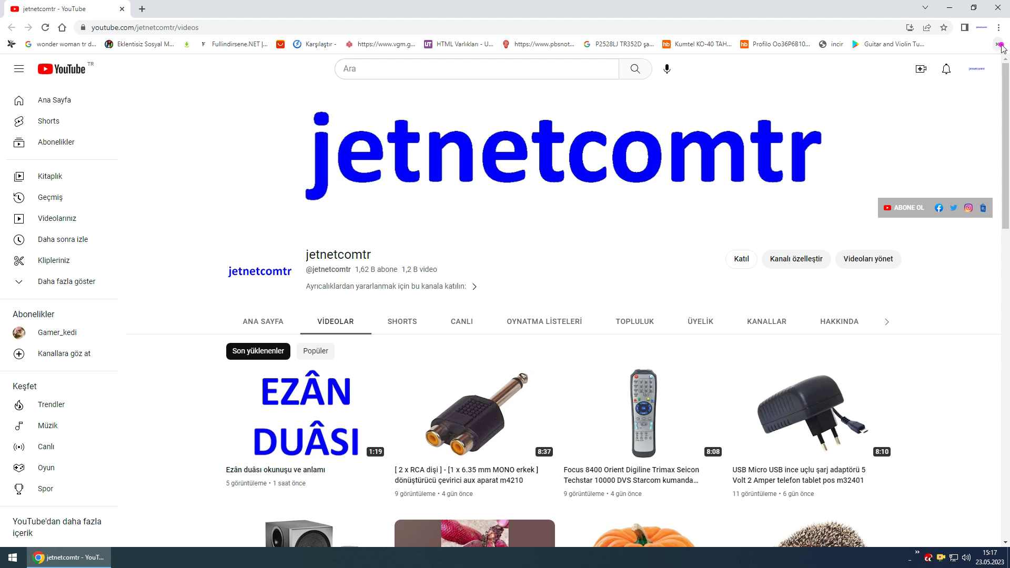
{"action": "left_click", "coordinate": [981, 74]}
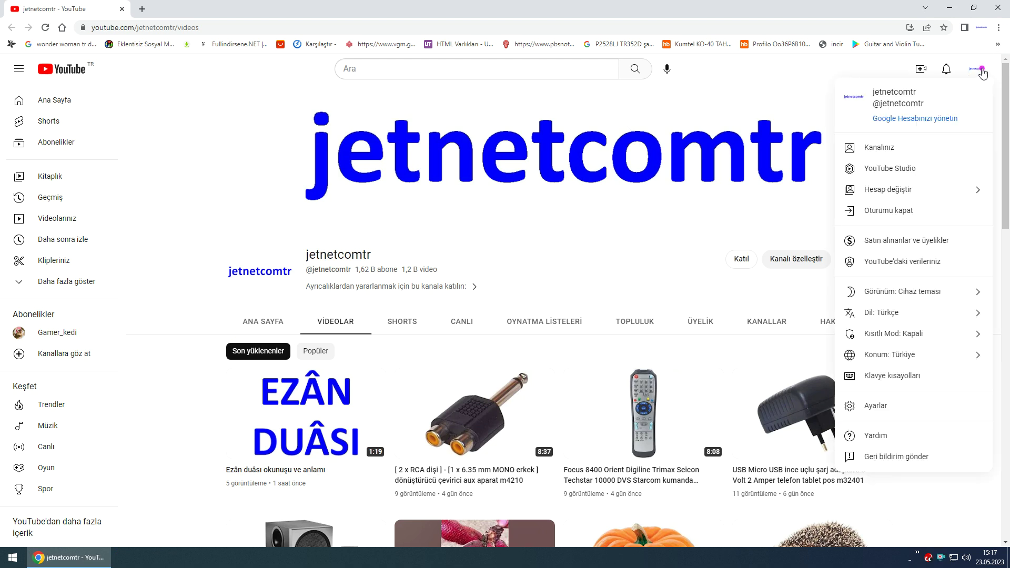
{"action": "left_click", "coordinate": [908, 266]}
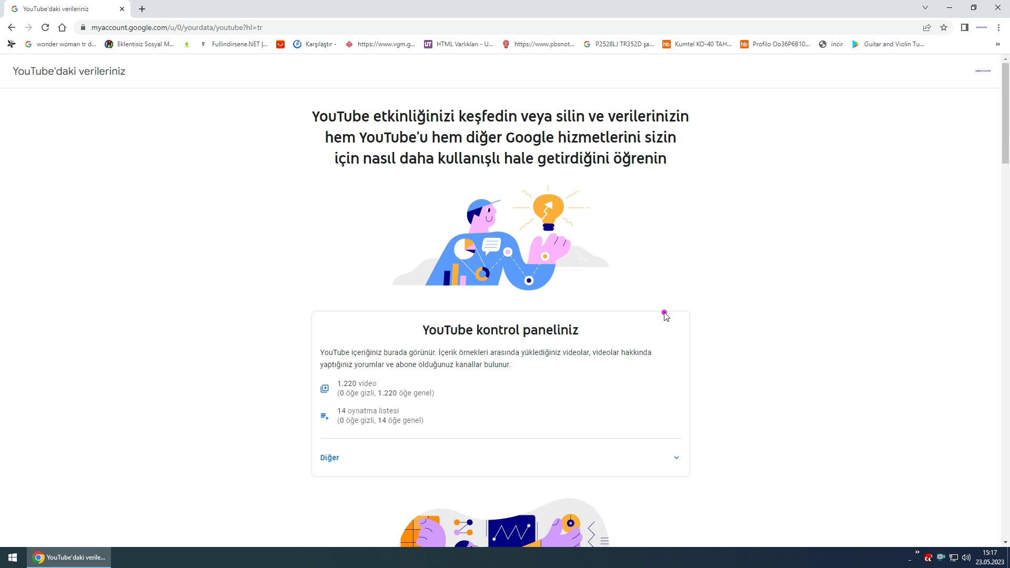
- Expand the details under "YouTube kontrol paneliniz" and look through the YouTube history and Google-wide controls
{"action": "scroll", "coordinate": [429, 395], "scroll_direction": "down", "scroll_amount": 2}
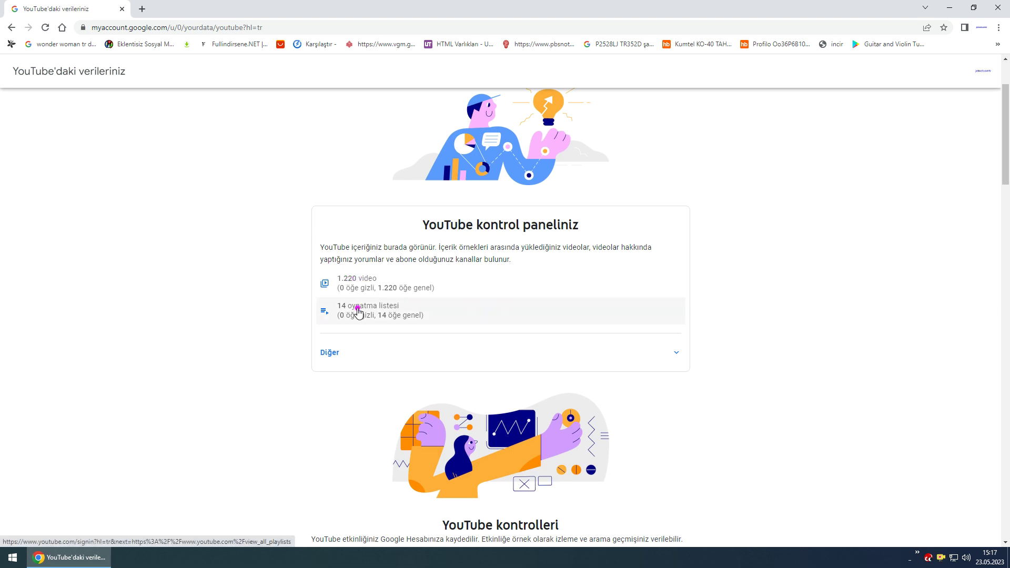
{"action": "left_click", "coordinate": [331, 356]}
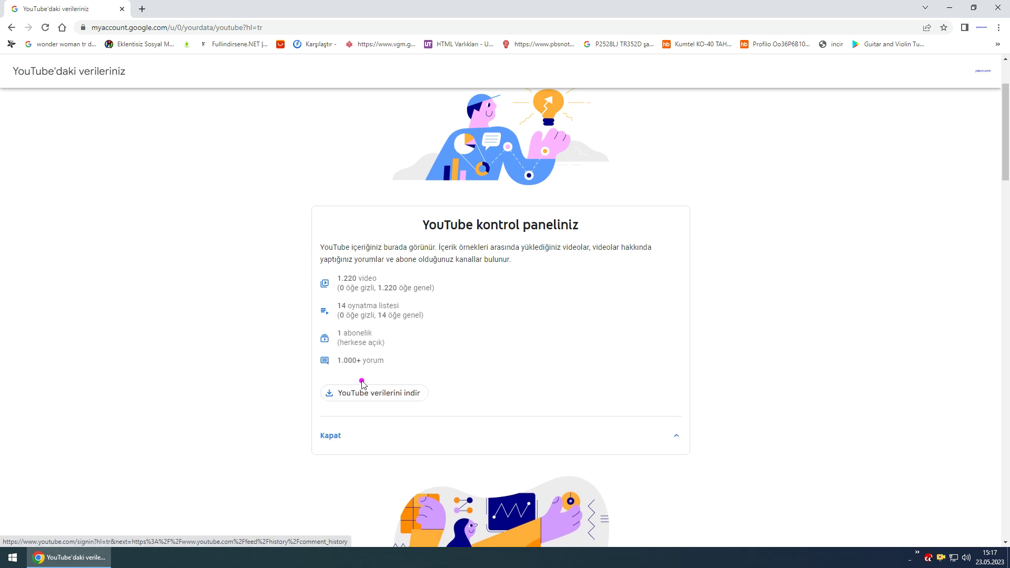
{"action": "scroll", "coordinate": [368, 395], "scroll_direction": "down", "scroll_amount": 8}
{"action": "scroll", "coordinate": [374, 396], "scroll_direction": "down", "scroll_amount": 15}
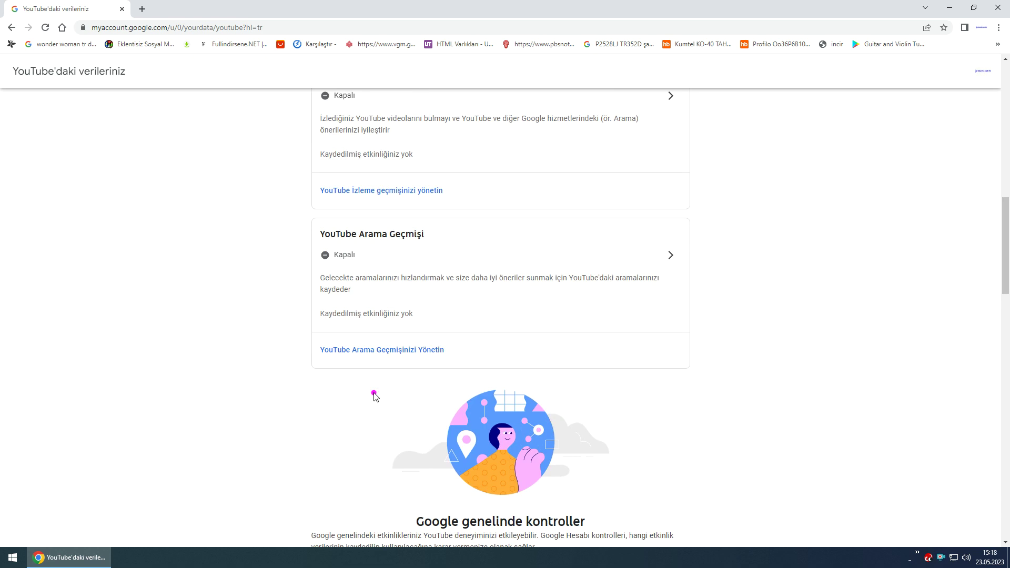
{"action": "scroll", "coordinate": [378, 390], "scroll_direction": "down", "scroll_amount": 4}
{"action": "scroll", "coordinate": [380, 384], "scroll_direction": "up", "scroll_amount": 20}
{"action": "scroll", "coordinate": [382, 379], "scroll_direction": "up", "scroll_amount": 2}
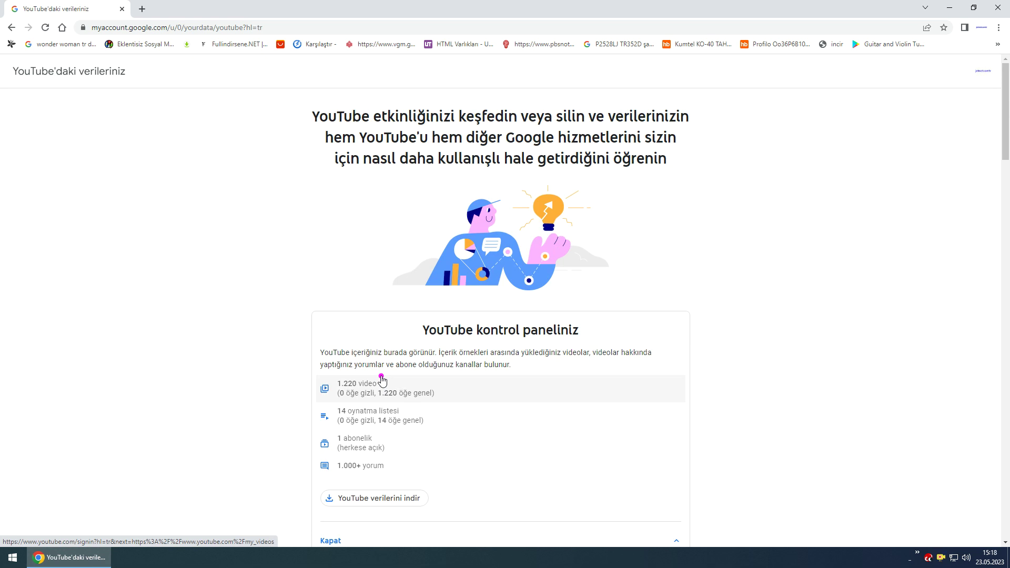
- Open the YouTube data download in Google Takeout and show more products for the new export
{"action": "scroll", "coordinate": [382, 382], "scroll_direction": "down", "scroll_amount": 4}
{"action": "left_click", "coordinate": [365, 289]}
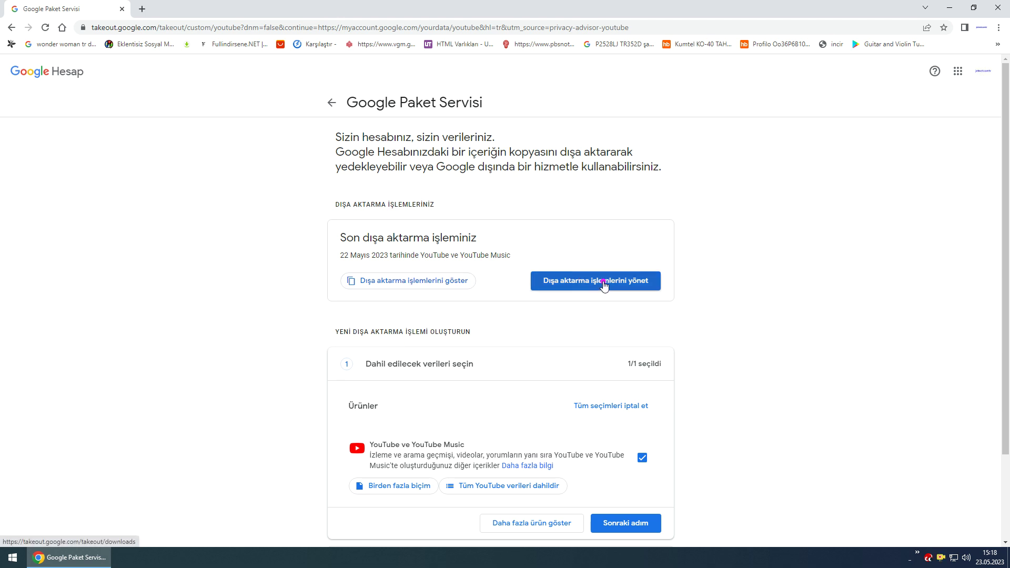
{"action": "scroll", "coordinate": [605, 285], "scroll_direction": "down", "scroll_amount": 2}
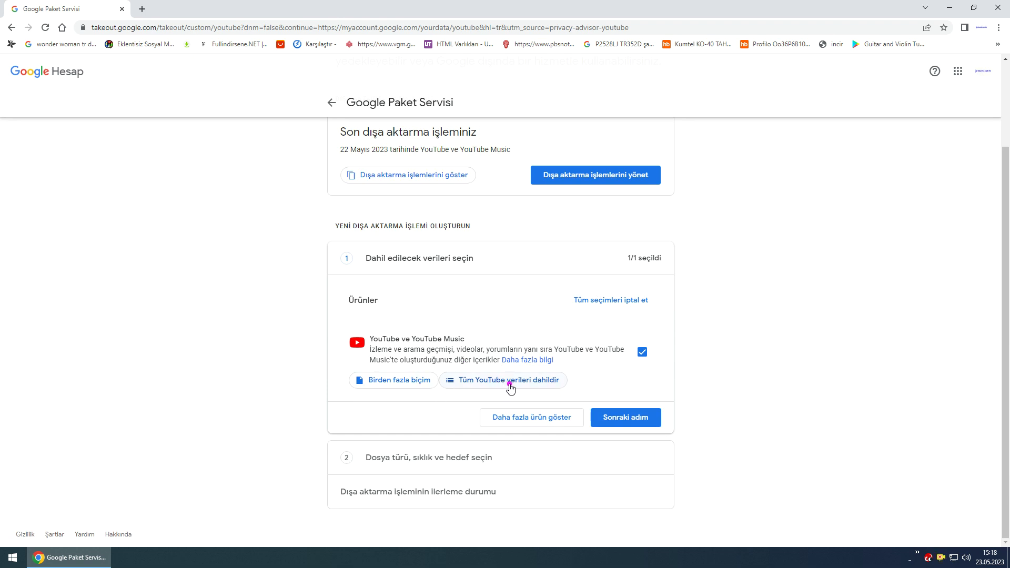
{"action": "left_click", "coordinate": [535, 418]}
- Examine the products offered for export under "Dahil edilecek verileri seçin", from Android device configuration through to Gmail
{"action": "scroll", "coordinate": [514, 410], "scroll_direction": "down", "scroll_amount": 5}
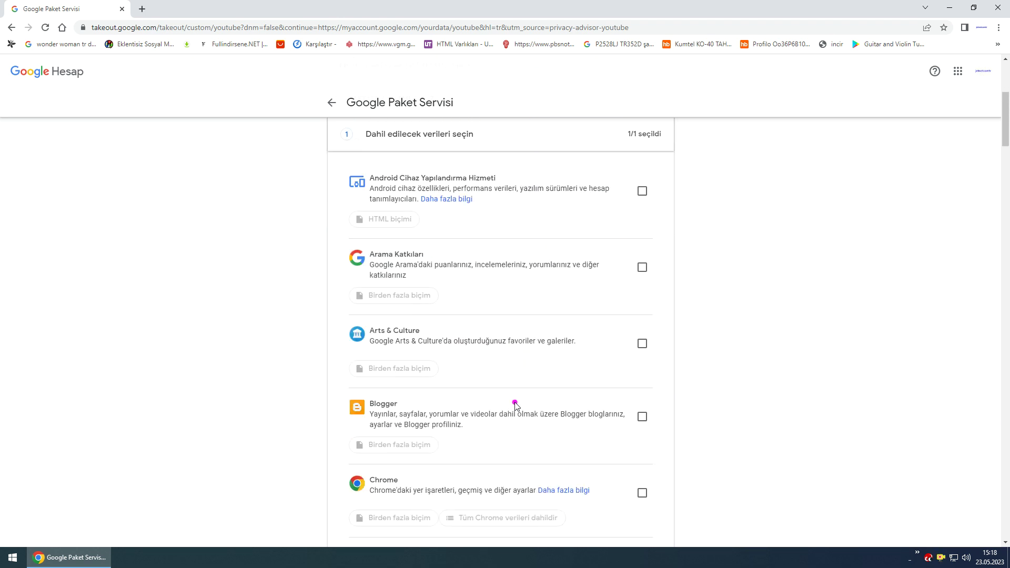
{"action": "scroll", "coordinate": [516, 404], "scroll_direction": "down", "scroll_amount": 18}
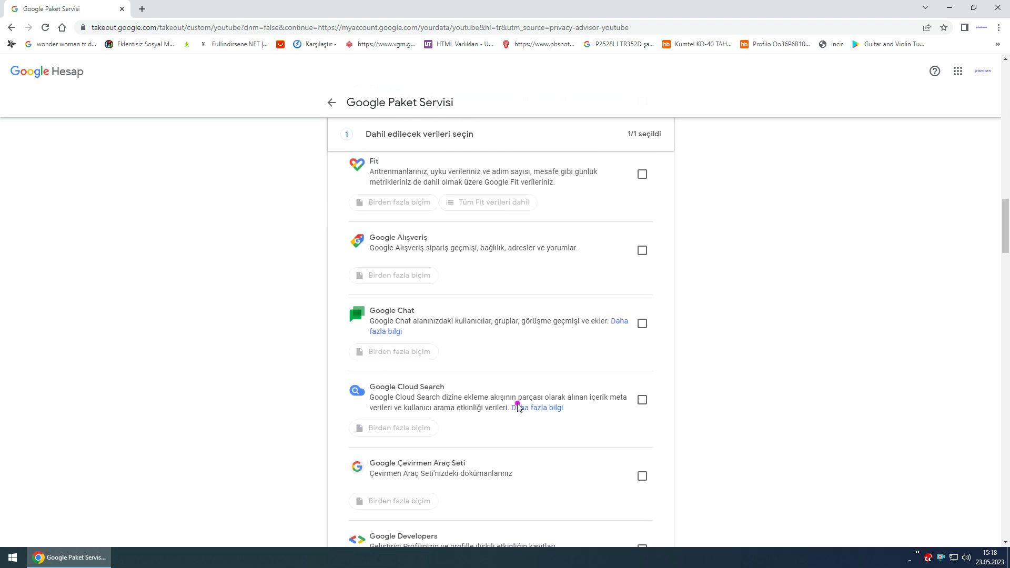
{"action": "scroll", "coordinate": [518, 406], "scroll_direction": "down", "scroll_amount": 15}
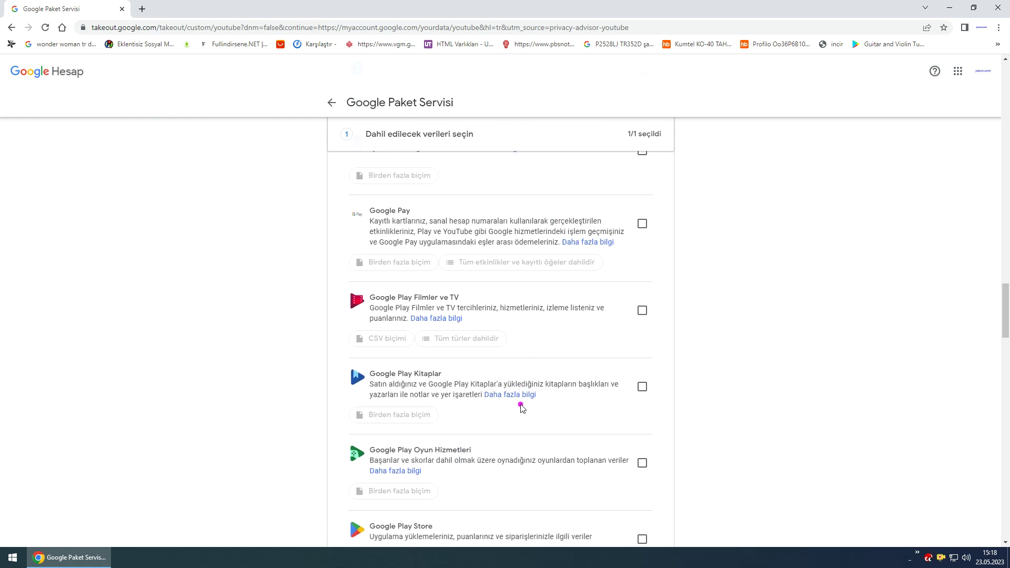
{"action": "scroll", "coordinate": [521, 408], "scroll_direction": "down", "scroll_amount": 8}
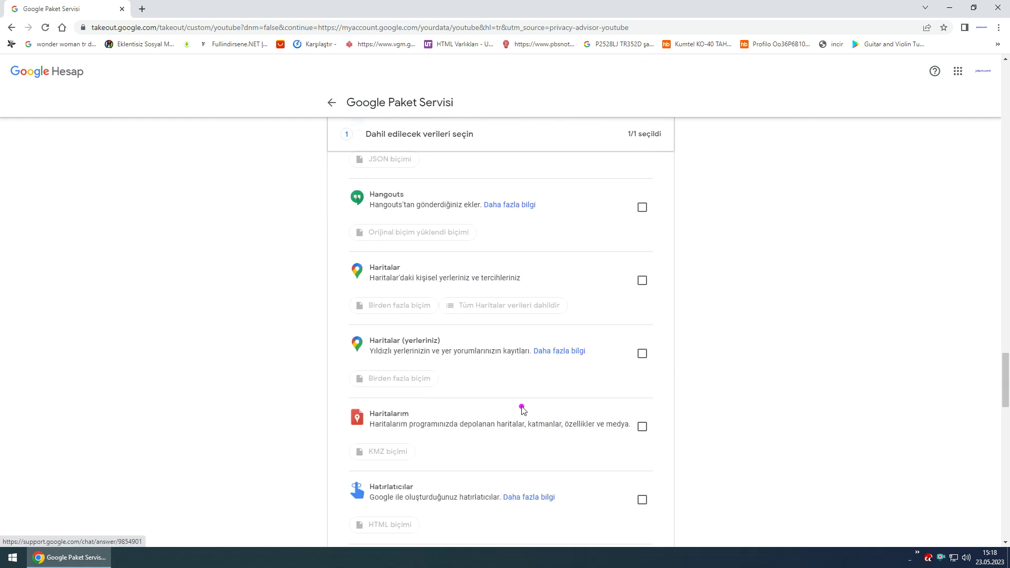
{"action": "scroll", "coordinate": [522, 409], "scroll_direction": "down", "scroll_amount": 3}
{"action": "scroll", "coordinate": [523, 410], "scroll_direction": "down", "scroll_amount": 6}
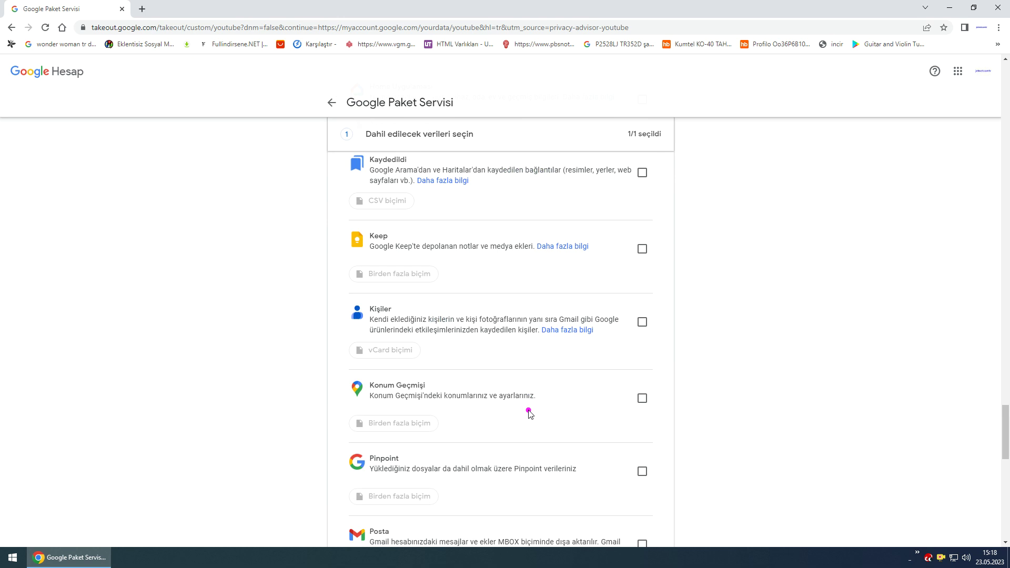
{"action": "scroll", "coordinate": [529, 414], "scroll_direction": "down", "scroll_amount": 4}
{"action": "scroll", "coordinate": [528, 411], "scroll_direction": "up", "scroll_amount": 15}
{"action": "scroll", "coordinate": [528, 407], "scroll_direction": "up", "scroll_amount": 20}
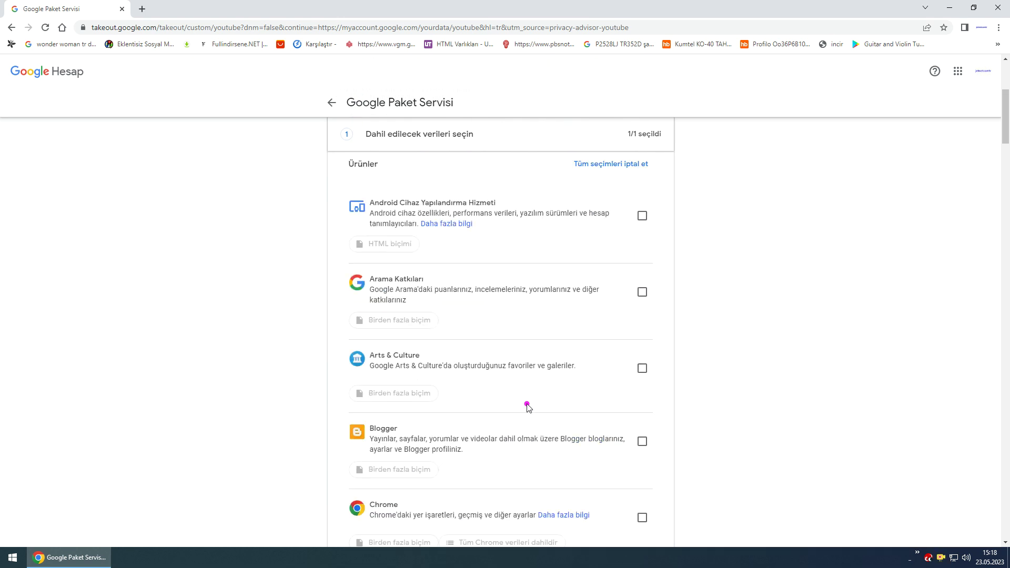
{"action": "scroll", "coordinate": [528, 407], "scroll_direction": "up", "scroll_amount": 6}
{"action": "scroll", "coordinate": [532, 408], "scroll_direction": "down", "scroll_amount": 5}
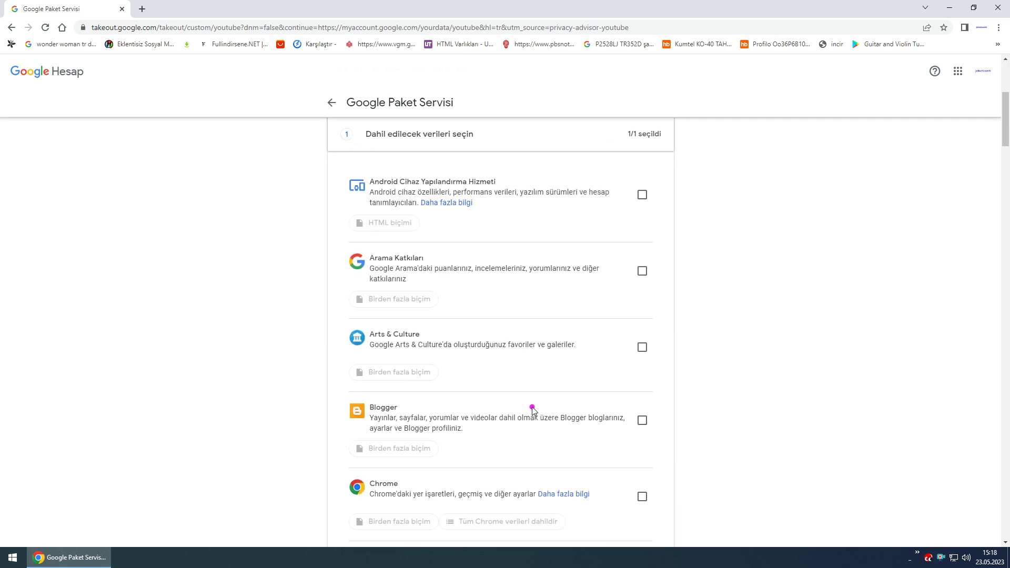
{"action": "scroll", "coordinate": [532, 410], "scroll_direction": "up", "scroll_amount": 5}
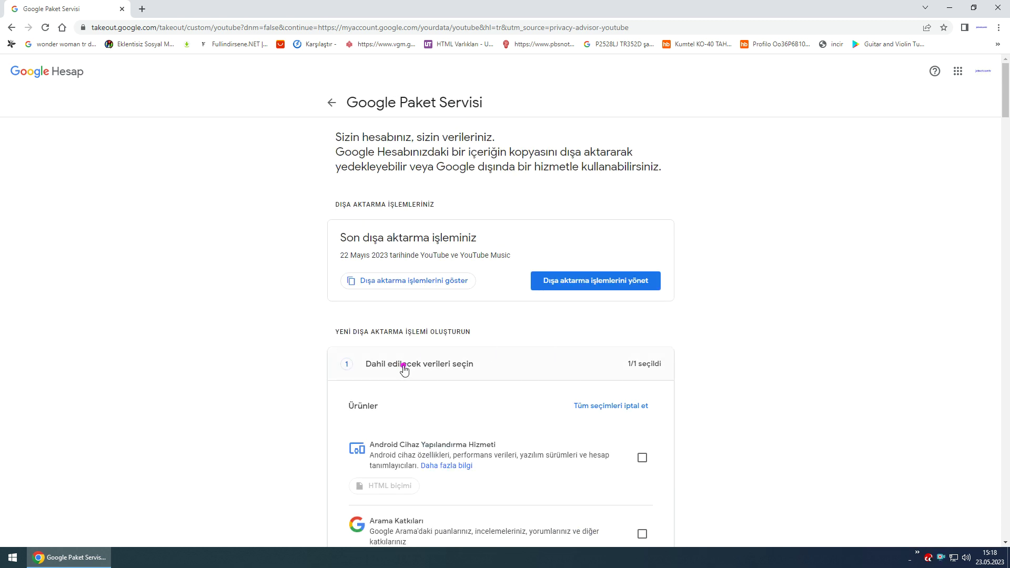
- Collapse the "Dahil edilecek verileri seçin" section and expand it again
{"action": "left_click", "coordinate": [430, 369]}
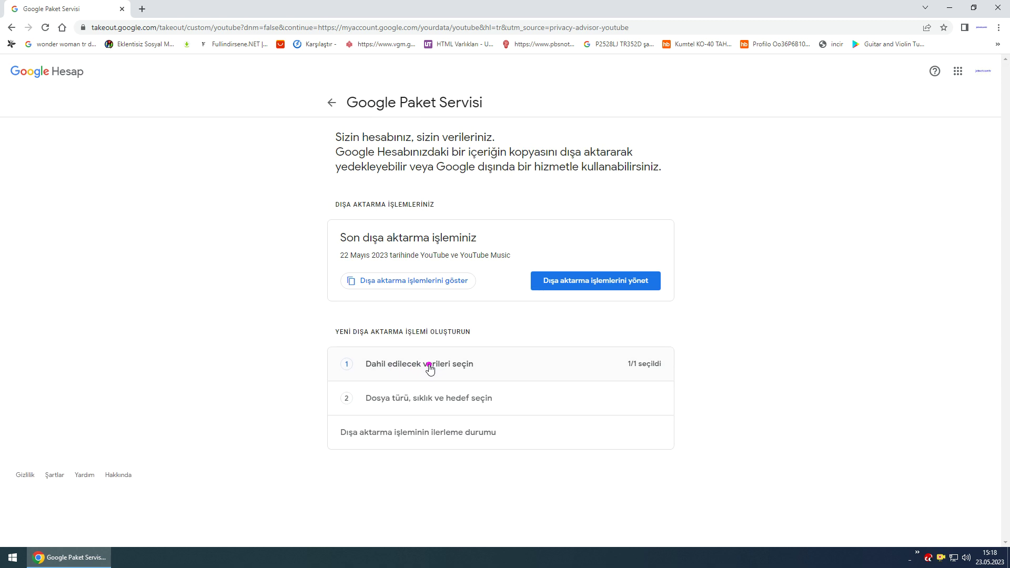
{"action": "left_click", "coordinate": [431, 368]}
{"action": "scroll", "coordinate": [432, 367], "scroll_direction": "up", "scroll_amount": 4}
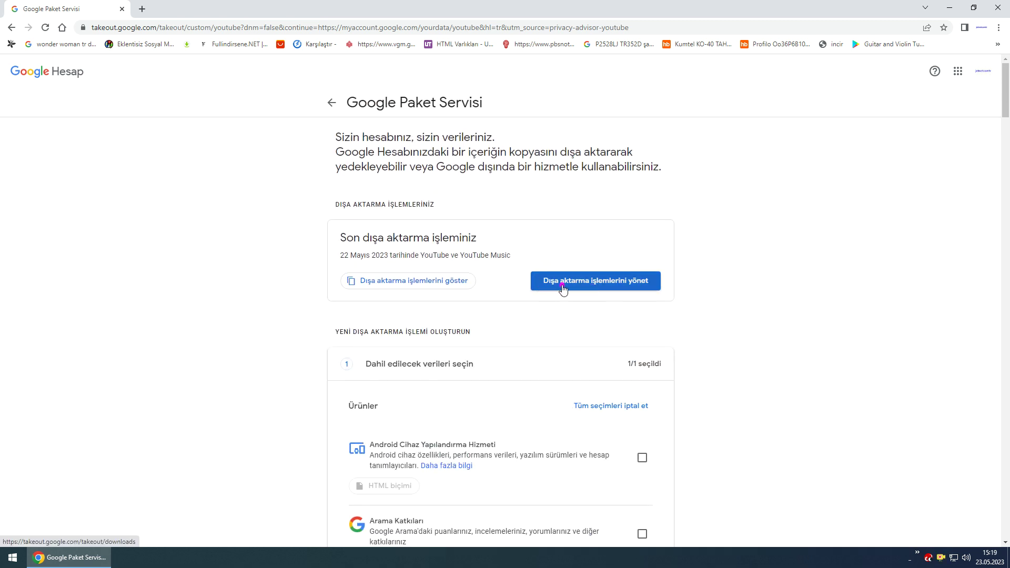
- View the downloadable parts of the latest YouTube ve YouTube Music export and dismiss the list
{"action": "left_click", "coordinate": [462, 283]}
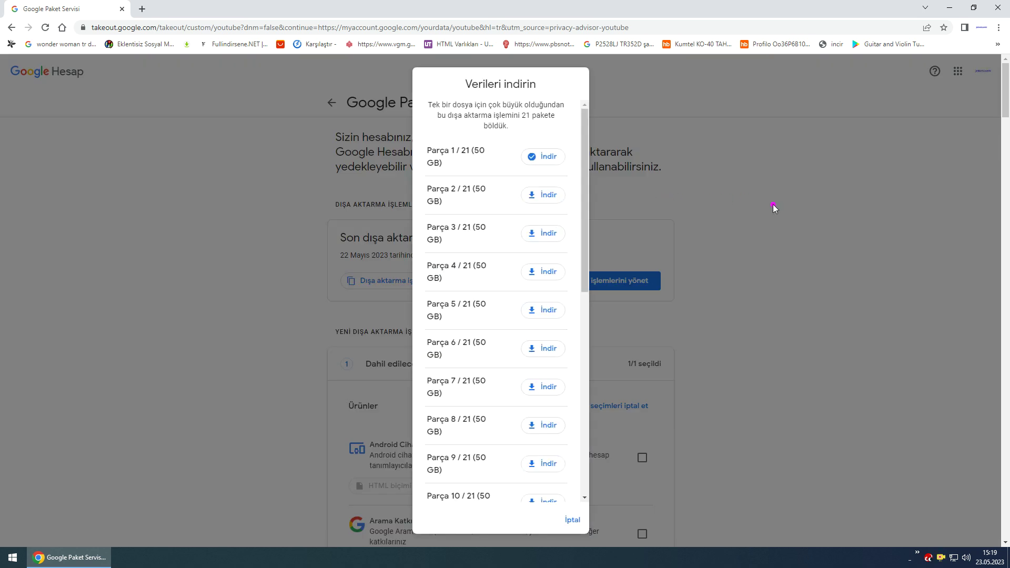
{"action": "left_click", "coordinate": [772, 206]}
{"action": "left_click", "coordinate": [462, 281]}
{"action": "left_click", "coordinate": [827, 275]}
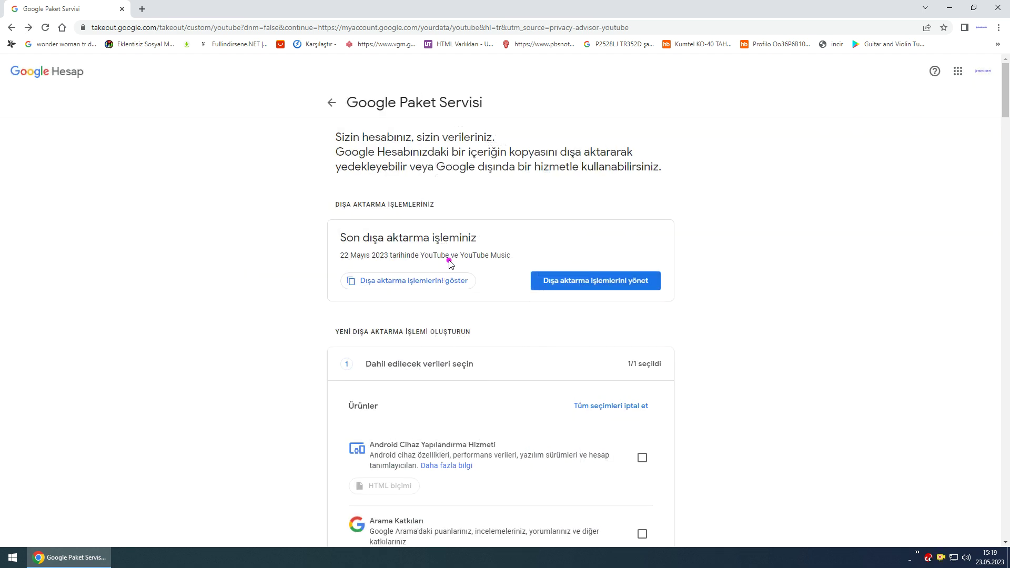
- Open the export management page, view the YouTube ve YouTube Music export's downloadable parts and dismiss the list
{"action": "left_click", "coordinate": [605, 286]}
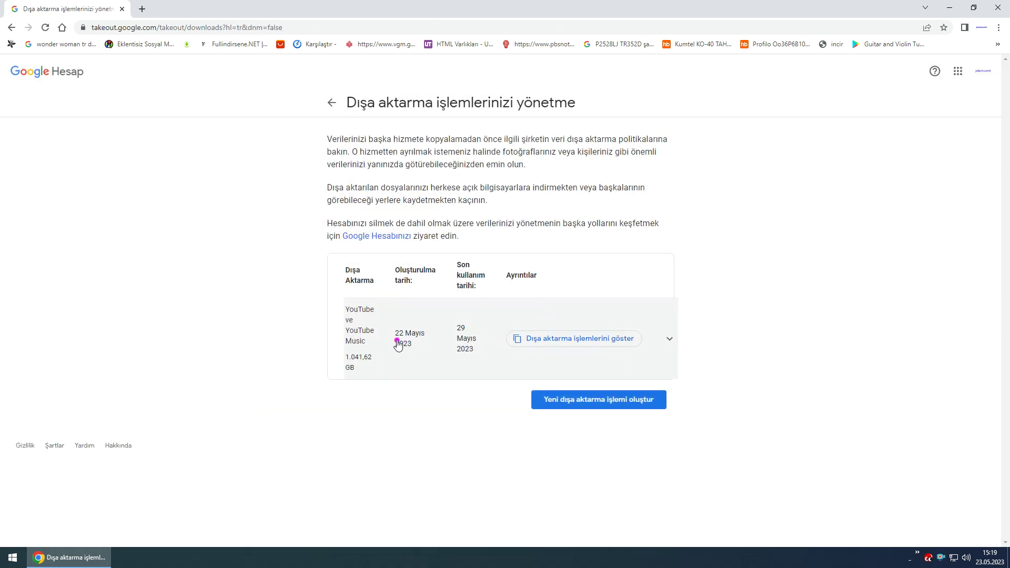
{"action": "left_click", "coordinate": [605, 338]}
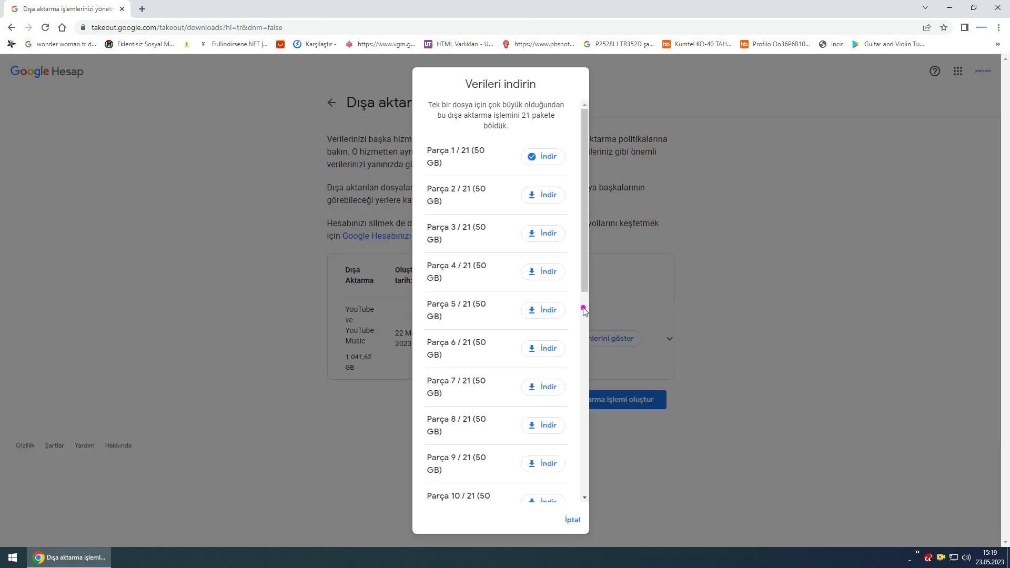
{"action": "left_click", "coordinate": [741, 286]}
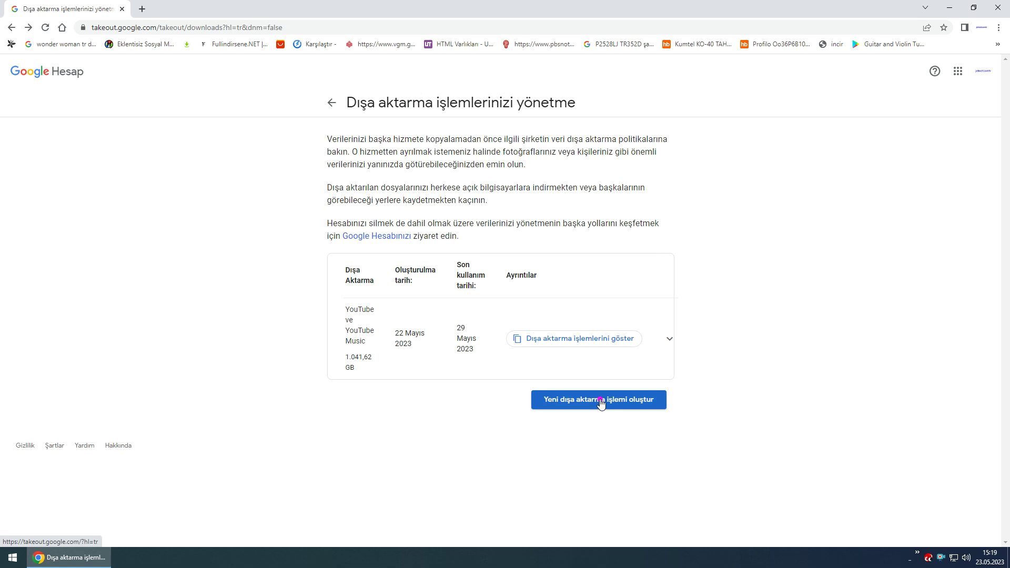
- Reopen the managed export's download list, look through all its parts to the last one, and close it
{"action": "left_click", "coordinate": [547, 341]}
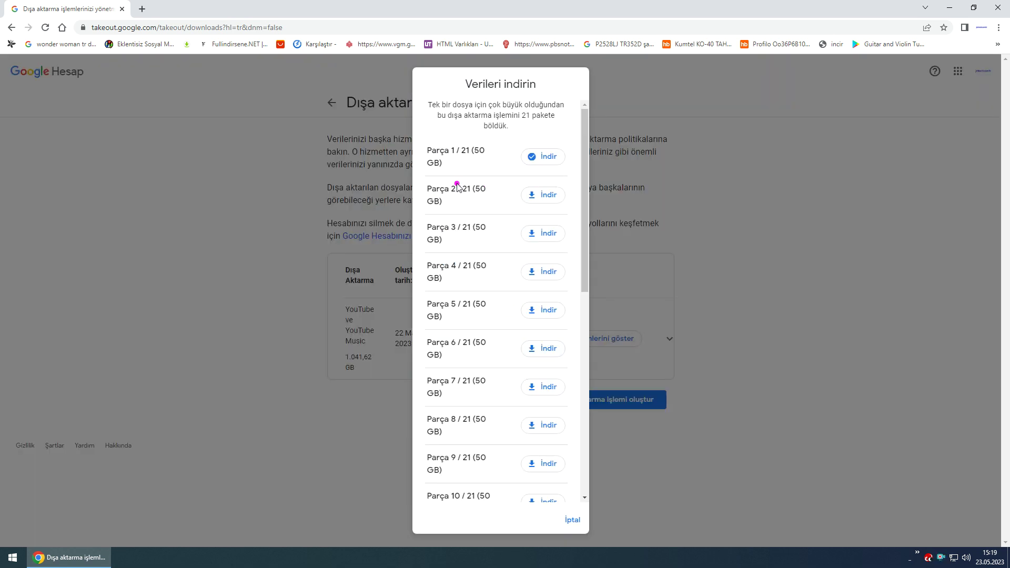
{"action": "scroll", "coordinate": [458, 235], "scroll_direction": "down", "scroll_amount": 6}
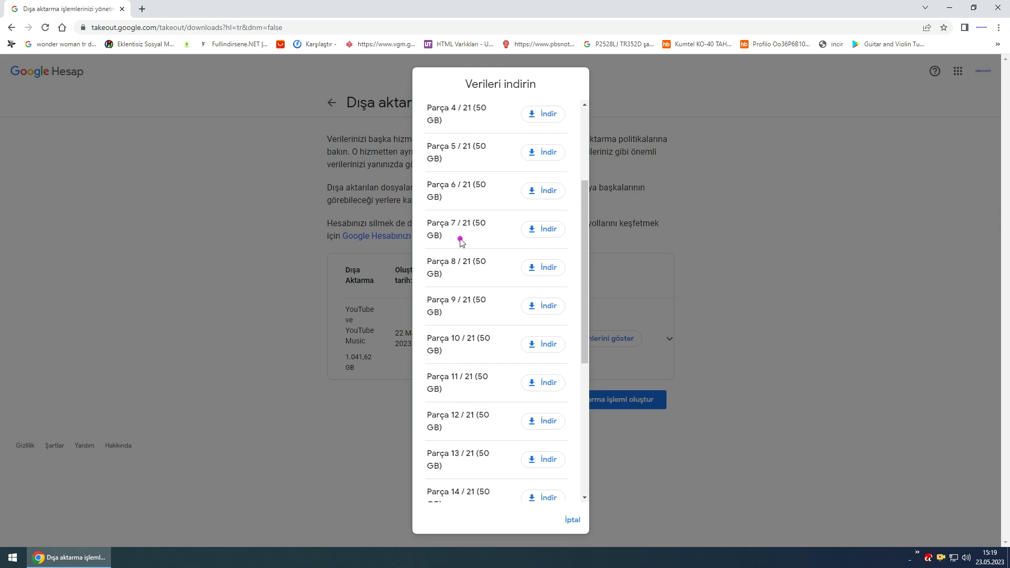
{"action": "scroll", "coordinate": [469, 285], "scroll_direction": "down", "scroll_amount": 3}
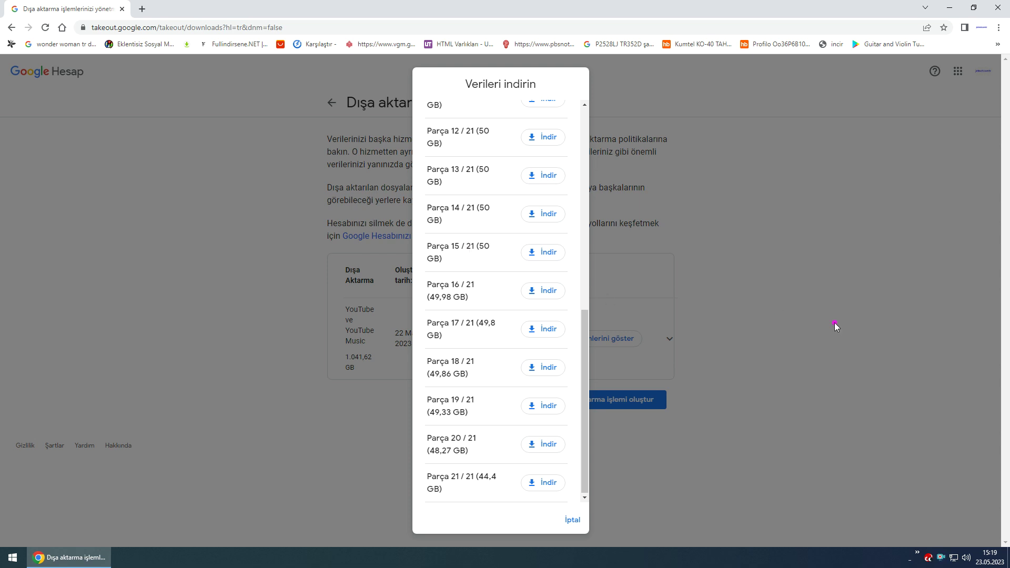
{"action": "left_click", "coordinate": [835, 323]}
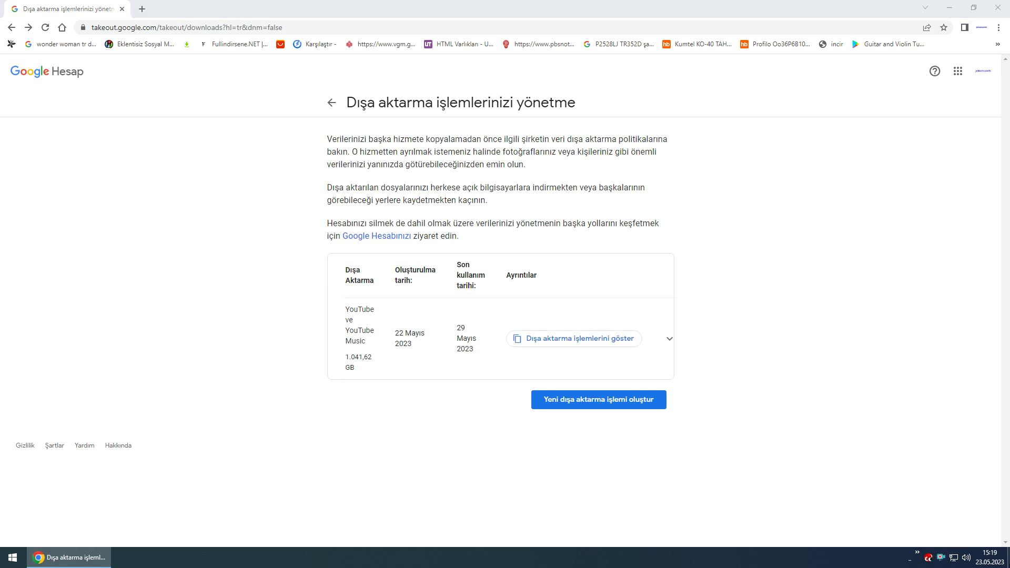
- From the desktop, open the extracted takeout folder and browse through Takeout and YouTube ve YouTube Music to the videolar folder
{"action": "key", "text": "super+d"}
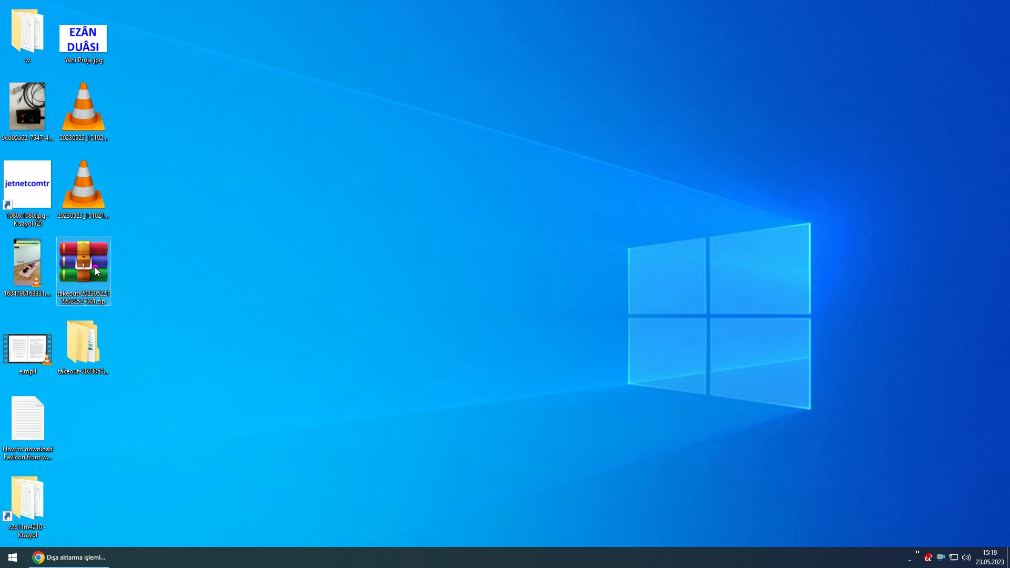
{"action": "double_click", "coordinate": [82, 342]}
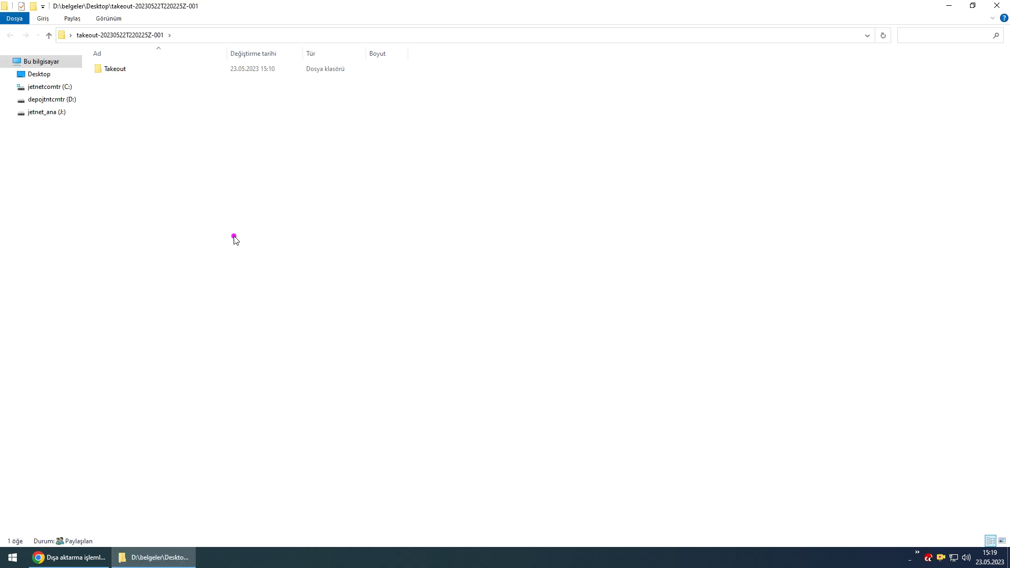
{"action": "double_click", "coordinate": [124, 74]}
{"action": "left_click", "coordinate": [133, 75]}
{"action": "double_click", "coordinate": [133, 75]}
{"action": "left_click", "coordinate": [119, 70]}
{"action": "double_click", "coordinate": [119, 70]}
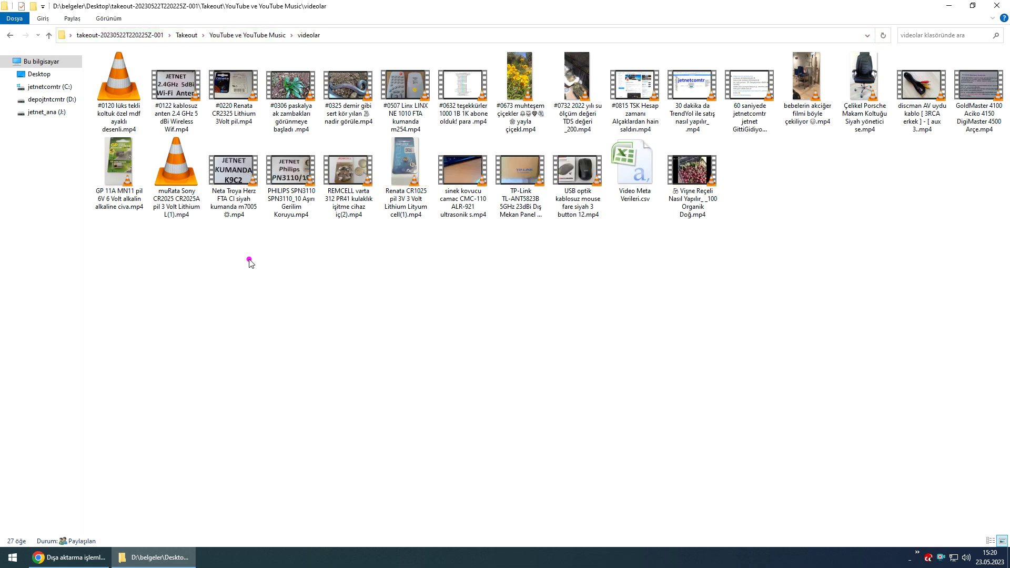
- Return to Chrome, start a new export from the export management page, and deselect all products
{"action": "left_click", "coordinate": [73, 509]}
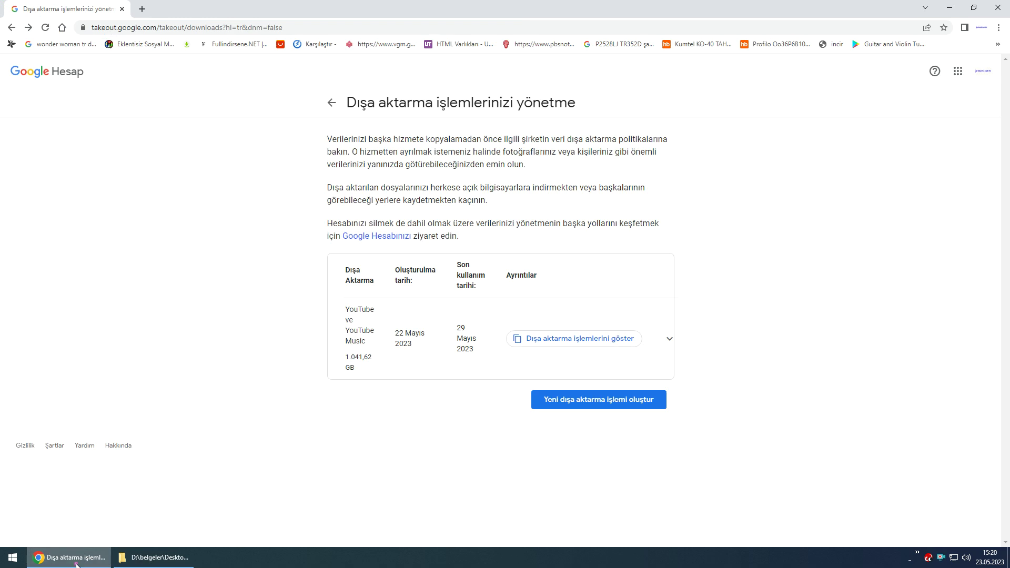
{"action": "left_click", "coordinate": [607, 398]}
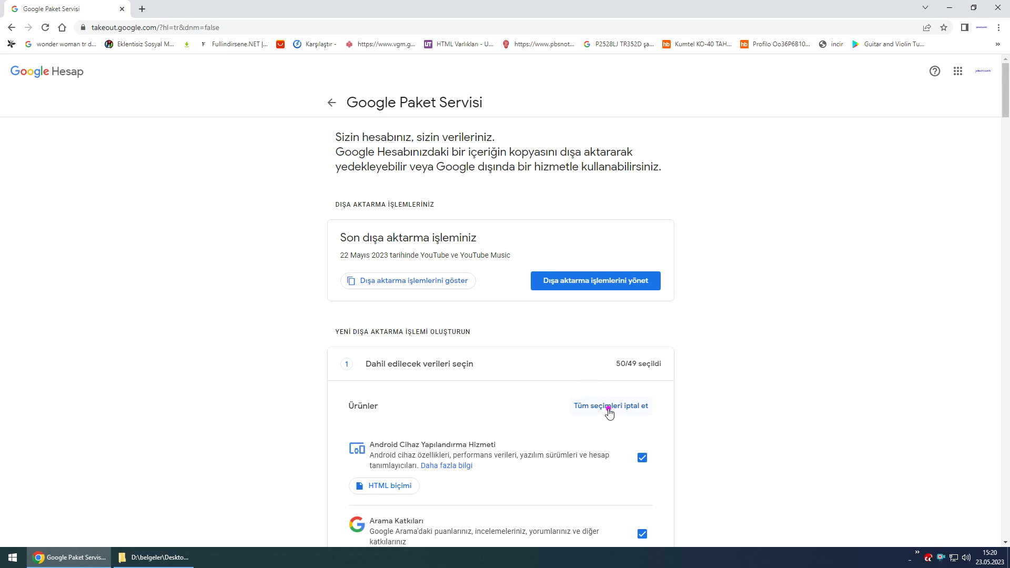
{"action": "scroll", "coordinate": [608, 411], "scroll_direction": "down", "scroll_amount": 4}
{"action": "scroll", "coordinate": [608, 407], "scroll_direction": "down", "scroll_amount": 4}
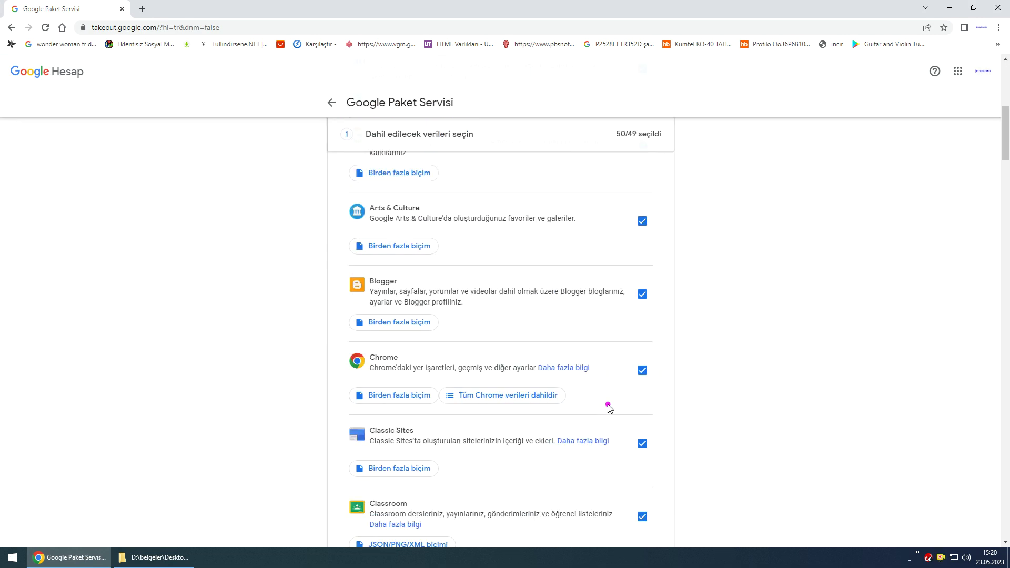
{"action": "scroll", "coordinate": [627, 368], "scroll_direction": "up", "scroll_amount": 6}
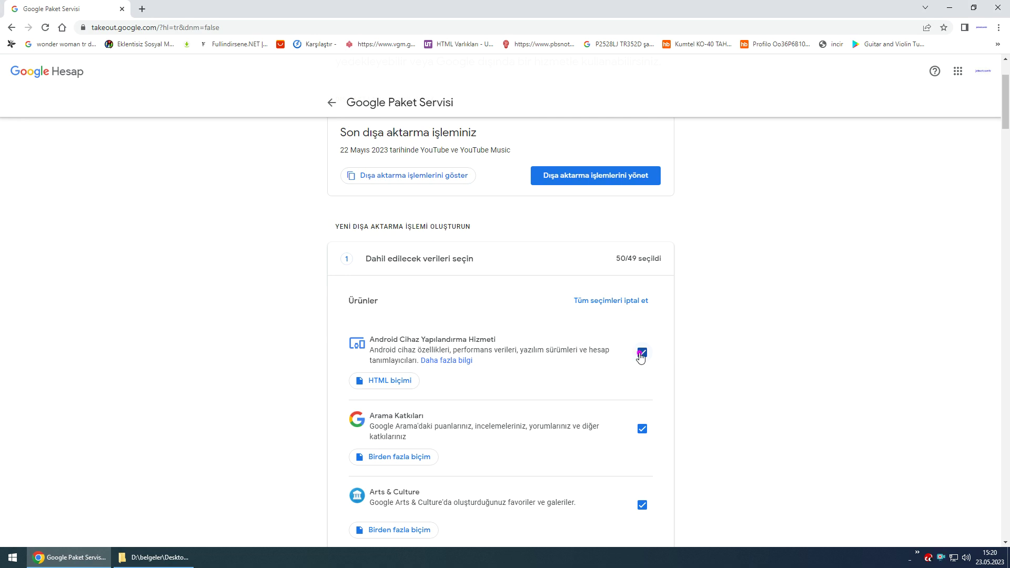
{"action": "left_click", "coordinate": [637, 305]}
- Include only YouTube ve YouTube Music, the last product in the export's data list
{"action": "scroll", "coordinate": [665, 373], "scroll_direction": "down", "scroll_amount": 5}
{"action": "scroll", "coordinate": [666, 375], "scroll_direction": "down", "scroll_amount": 18}
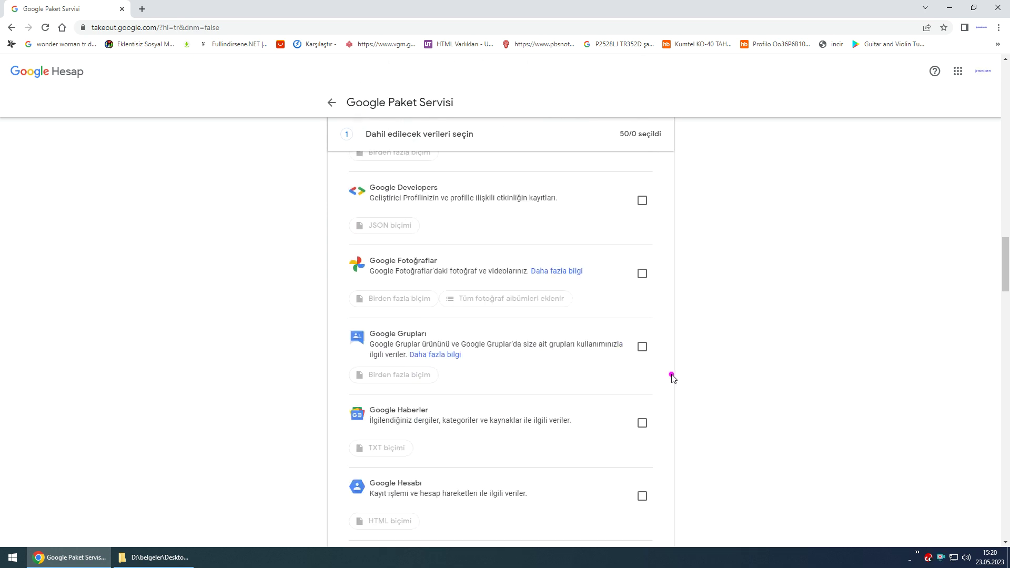
{"action": "scroll", "coordinate": [672, 377], "scroll_direction": "down", "scroll_amount": 18}
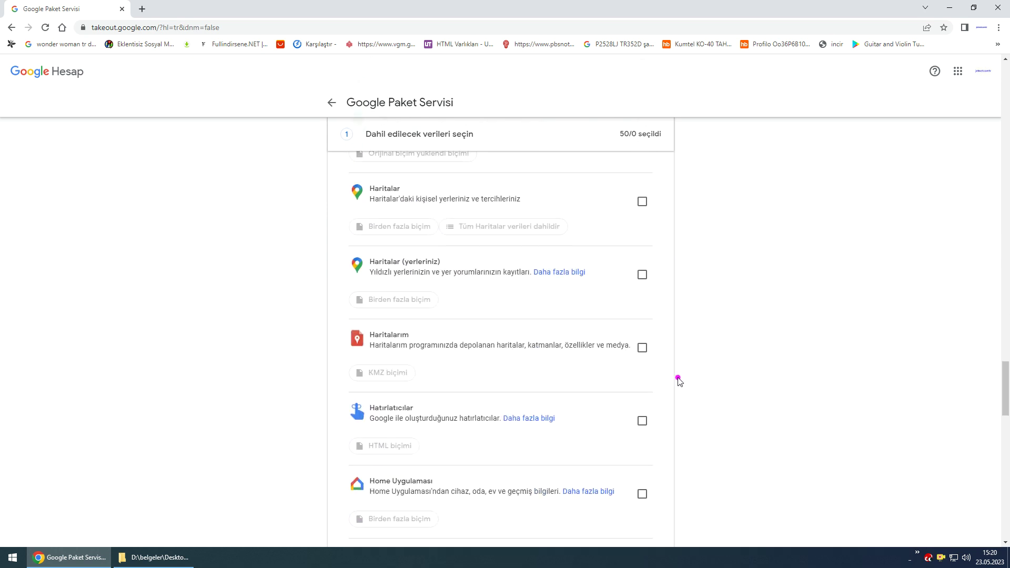
{"action": "scroll", "coordinate": [680, 381], "scroll_direction": "down", "scroll_amount": 18}
{"action": "scroll", "coordinate": [683, 383], "scroll_direction": "down", "scroll_amount": 1}
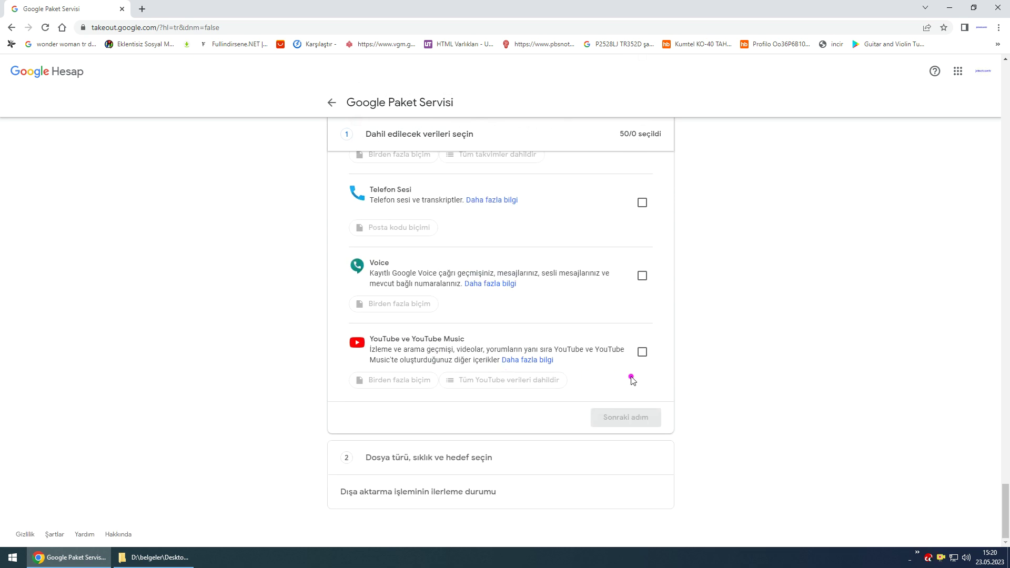
{"action": "left_click", "coordinate": [643, 353]}
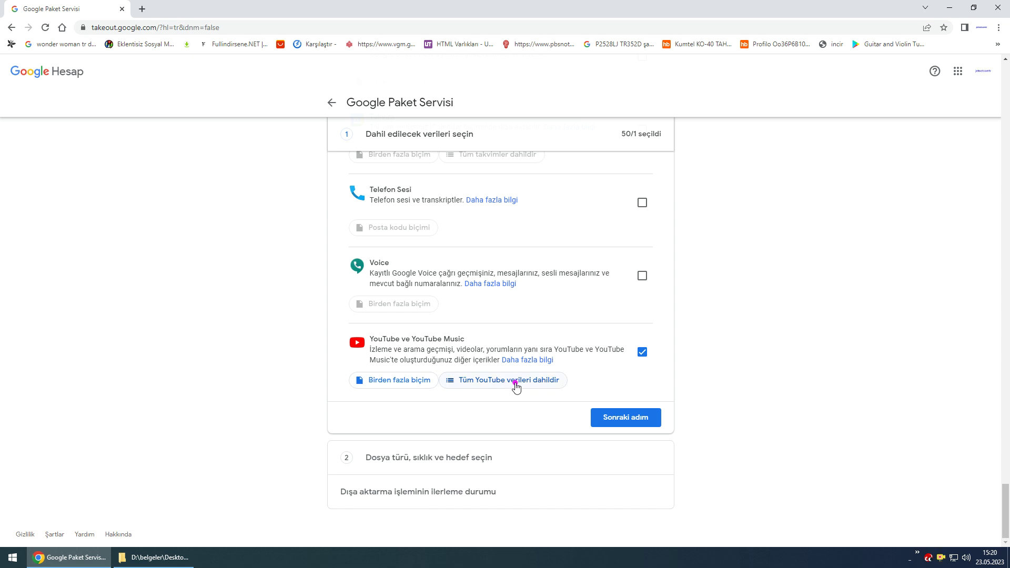
- Review the file format options and the content options of YouTube ve YouTube Music, dismissing both without changes
{"action": "left_click", "coordinate": [397, 381]}
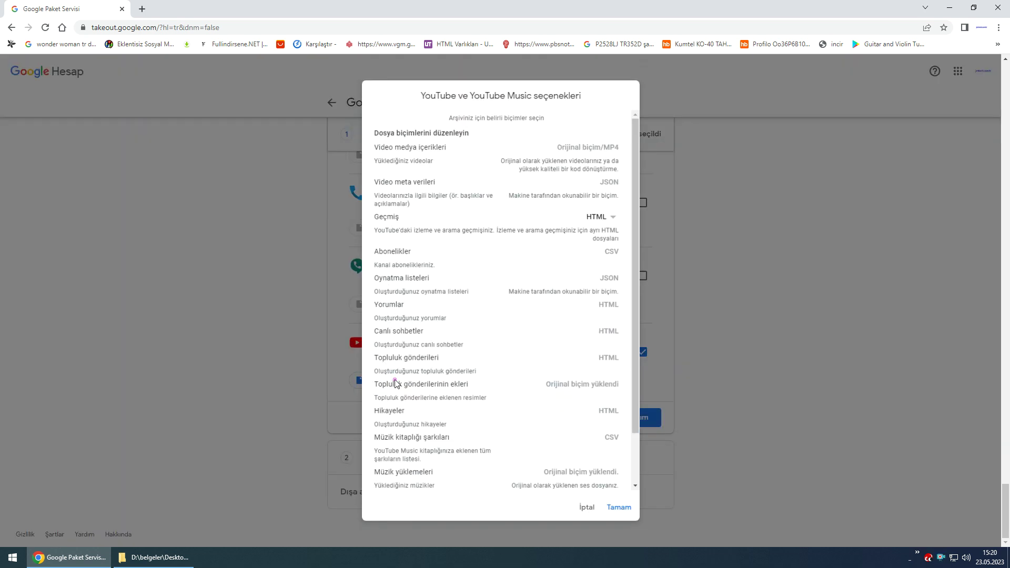
{"action": "scroll", "coordinate": [522, 313], "scroll_direction": "down", "scroll_amount": 2}
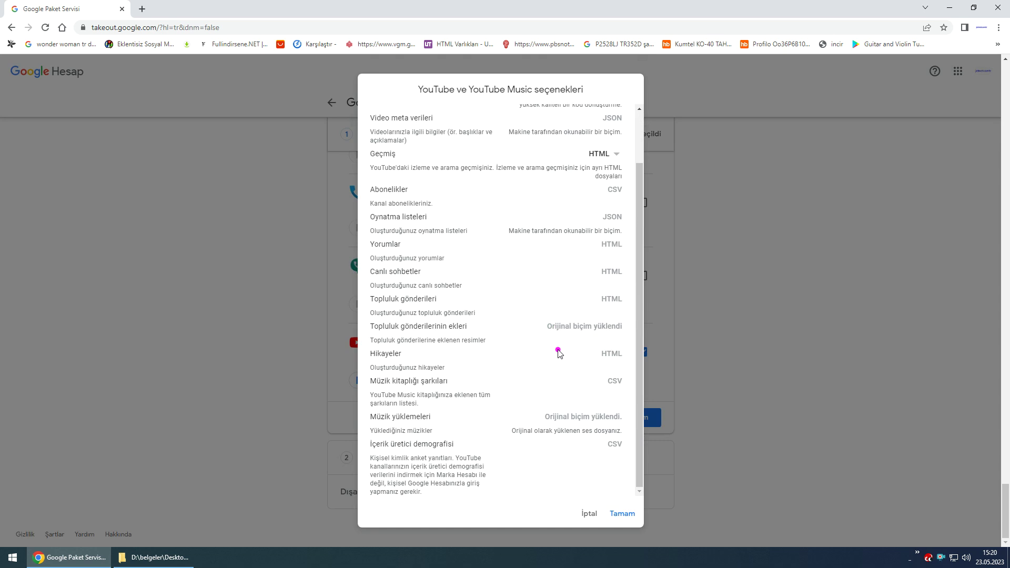
{"action": "left_click", "coordinate": [588, 516]}
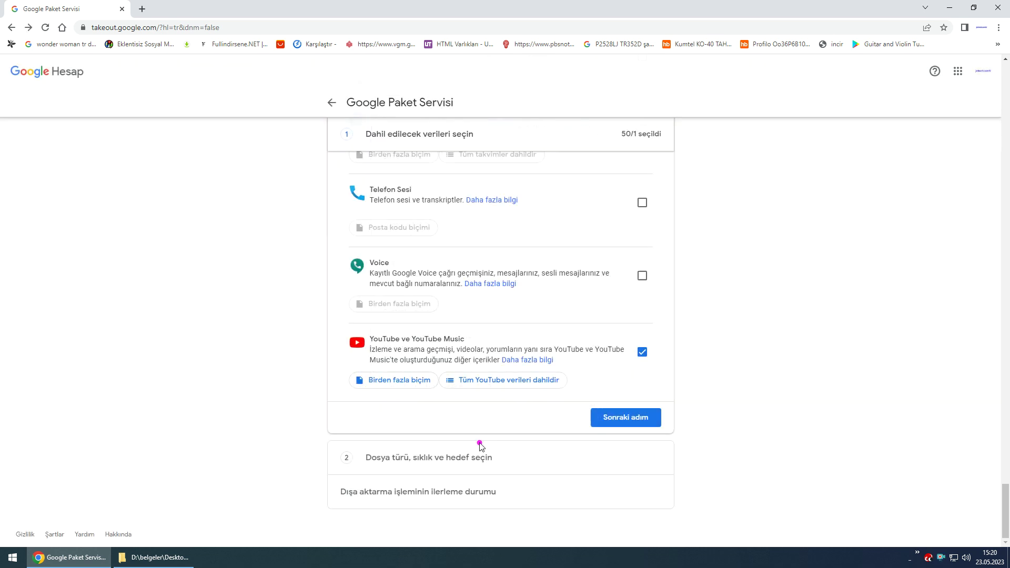
{"action": "left_click", "coordinate": [491, 381]}
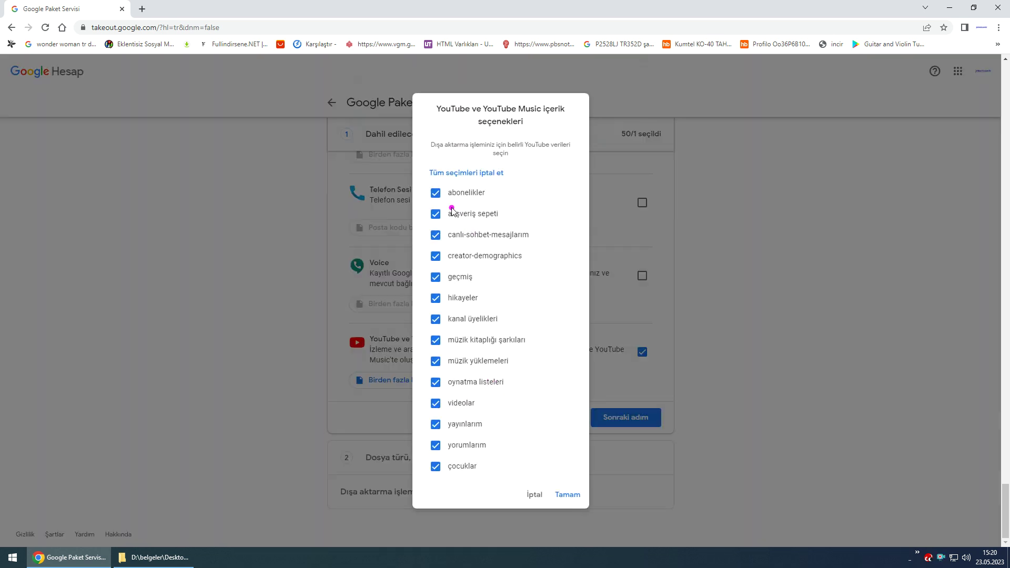
{"action": "left_click", "coordinate": [775, 149]}
- Return to the beginning of the product list, select all products, and deselect them all again
{"action": "scroll", "coordinate": [762, 306], "scroll_direction": "up", "scroll_amount": 20}
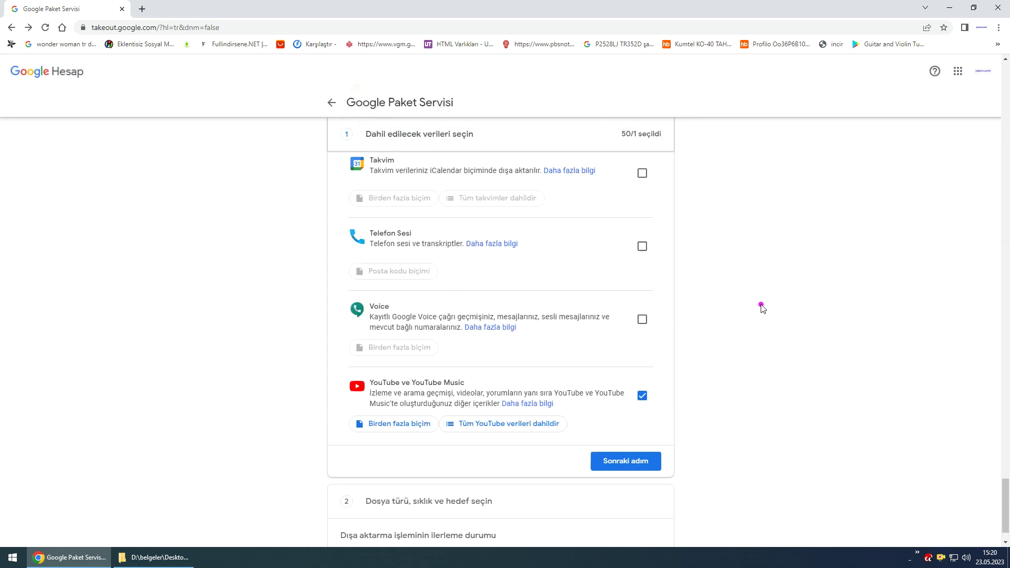
{"action": "scroll", "coordinate": [755, 306], "scroll_direction": "up", "scroll_amount": 15}
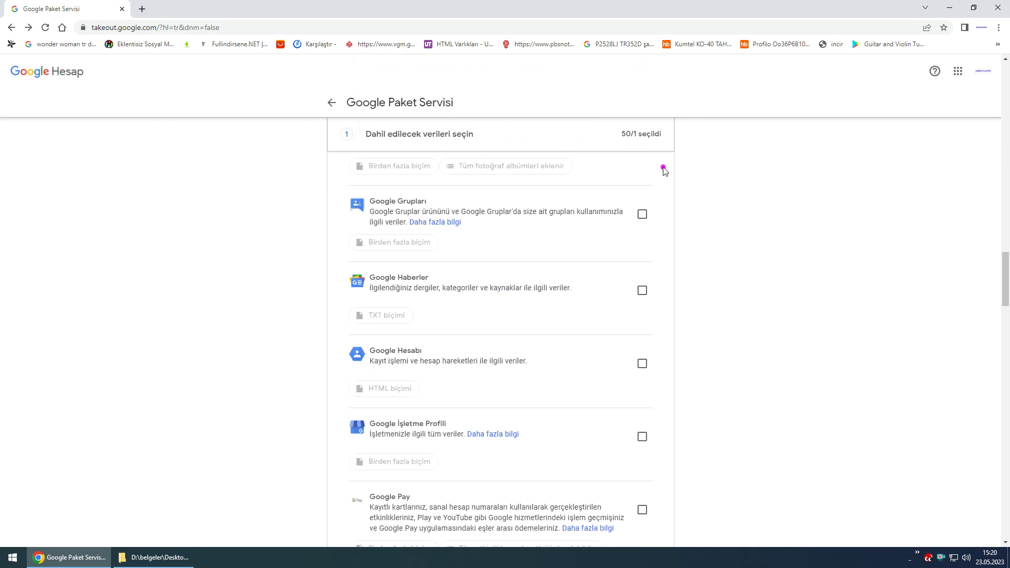
{"action": "scroll", "coordinate": [483, 147], "scroll_direction": "down", "scroll_amount": 1}
{"action": "scroll", "coordinate": [484, 150], "scroll_direction": "up", "scroll_amount": 10}
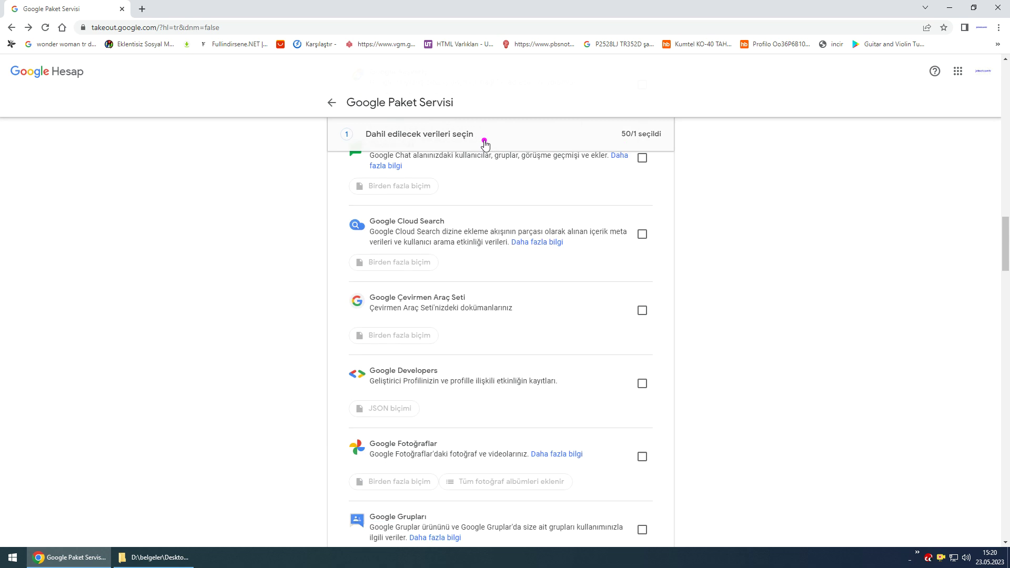
{"action": "scroll", "coordinate": [543, 199], "scroll_direction": "up", "scroll_amount": 12}
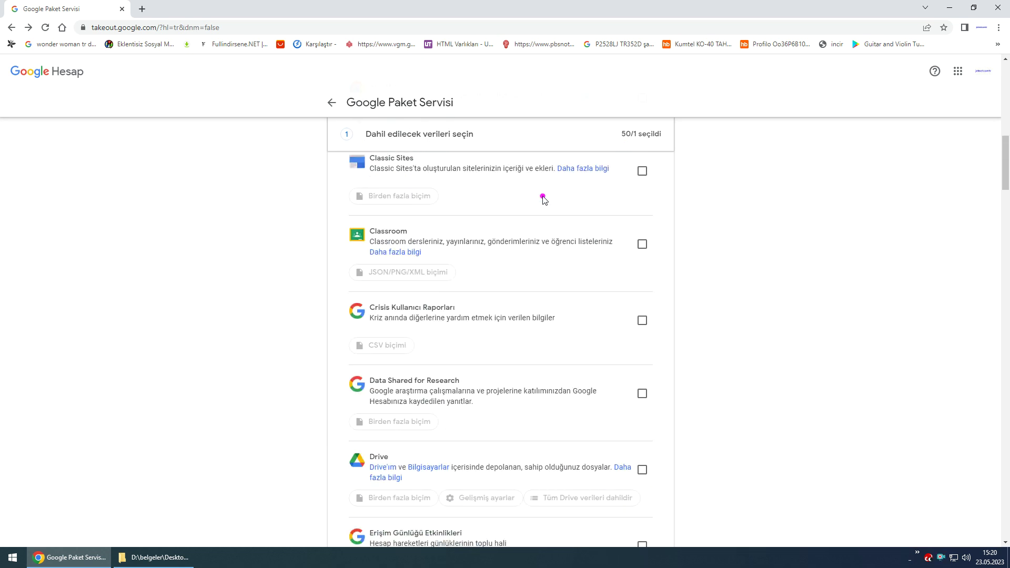
{"action": "scroll", "coordinate": [543, 199], "scroll_direction": "up", "scroll_amount": 2}
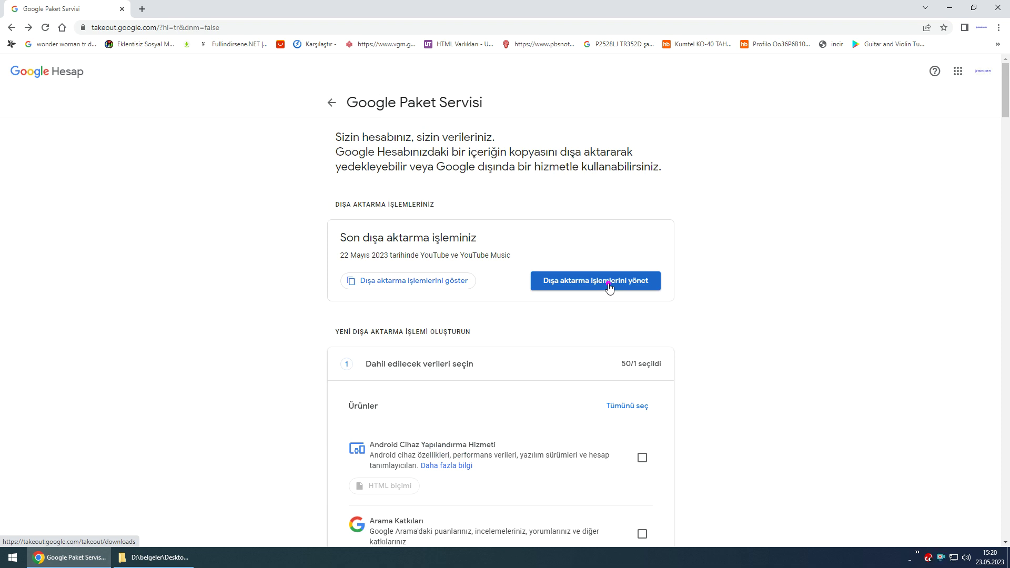
{"action": "left_click", "coordinate": [628, 406]}
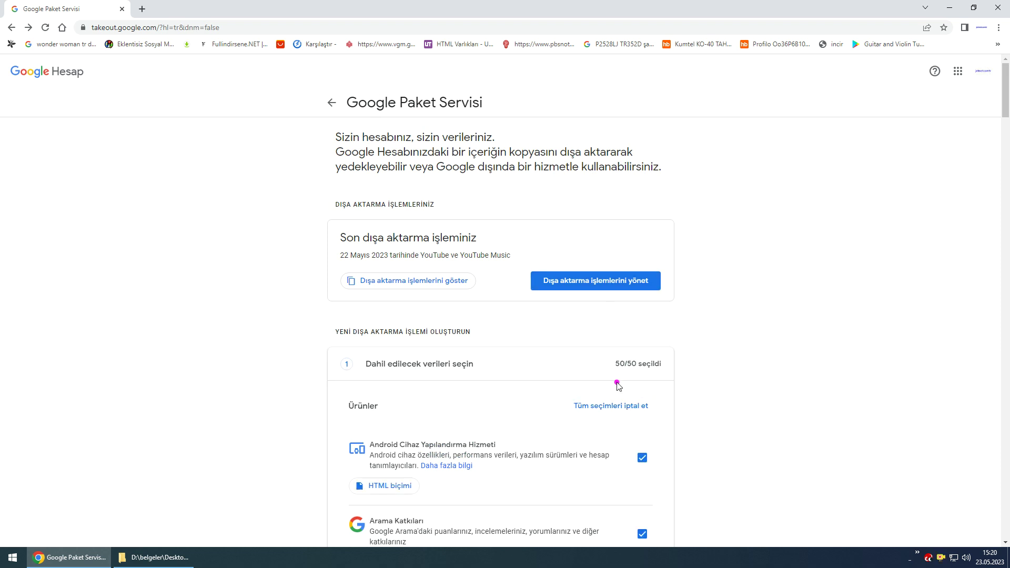
{"action": "left_click", "coordinate": [629, 406]}
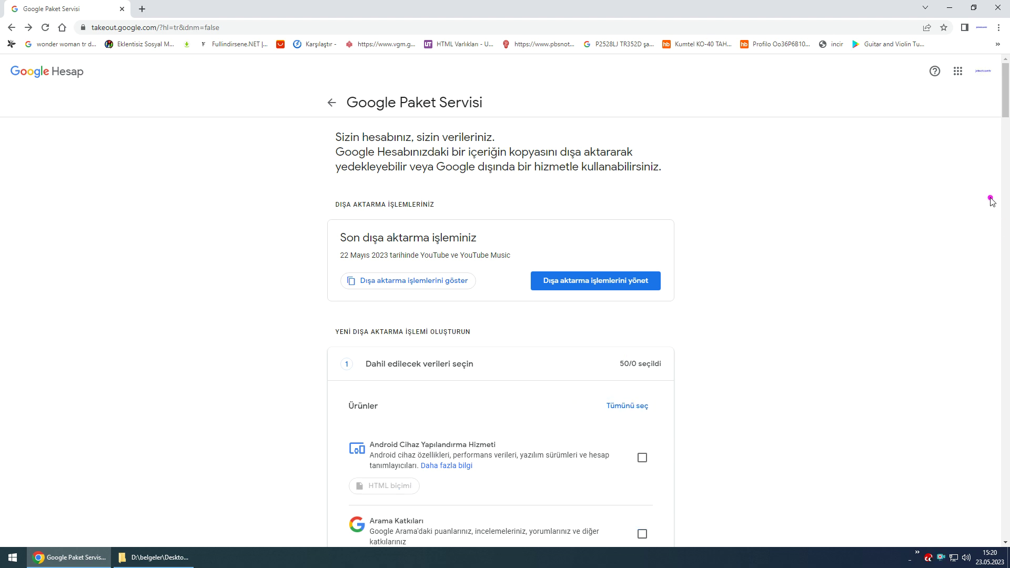
- Select YouTube ve YouTube Music at the end of the product list as the only product to export
{"action": "left_click_drag", "start_coordinate": [1007, 104], "coordinate": [1002, 443]}
{"action": "scroll", "coordinate": [866, 377], "scroll_direction": "down", "scroll_amount": 15}
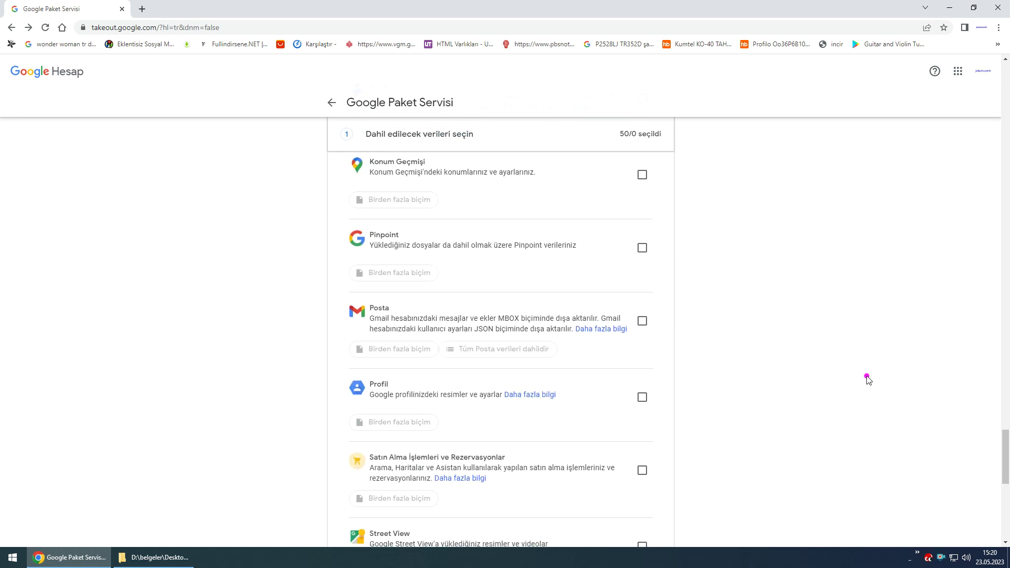
{"action": "left_click", "coordinate": [643, 352]}
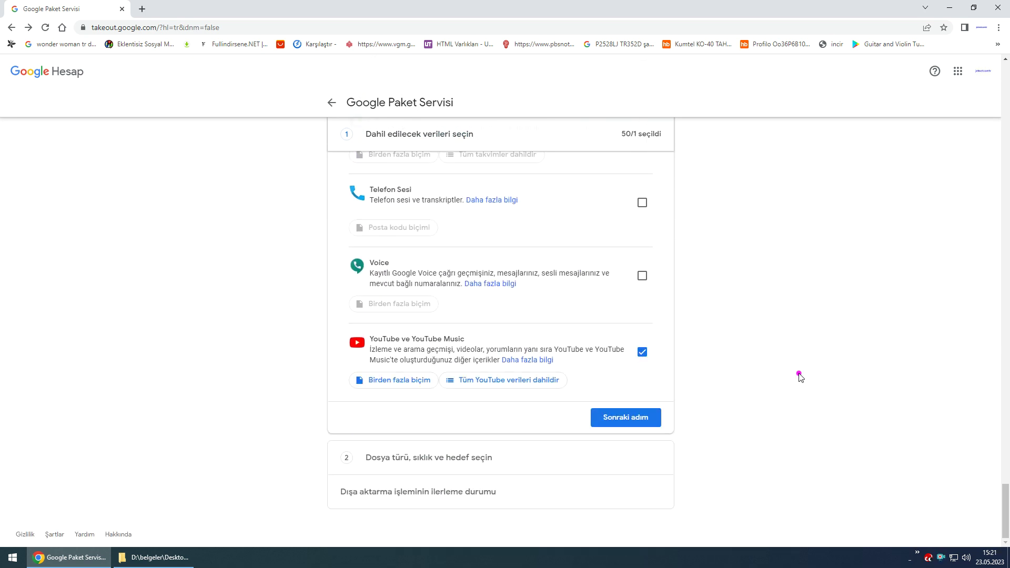
- Limit the YouTube ve YouTube Music content to "videolar" by clearing all data types, selecting only that one and confirming
{"action": "left_click", "coordinate": [521, 383]}
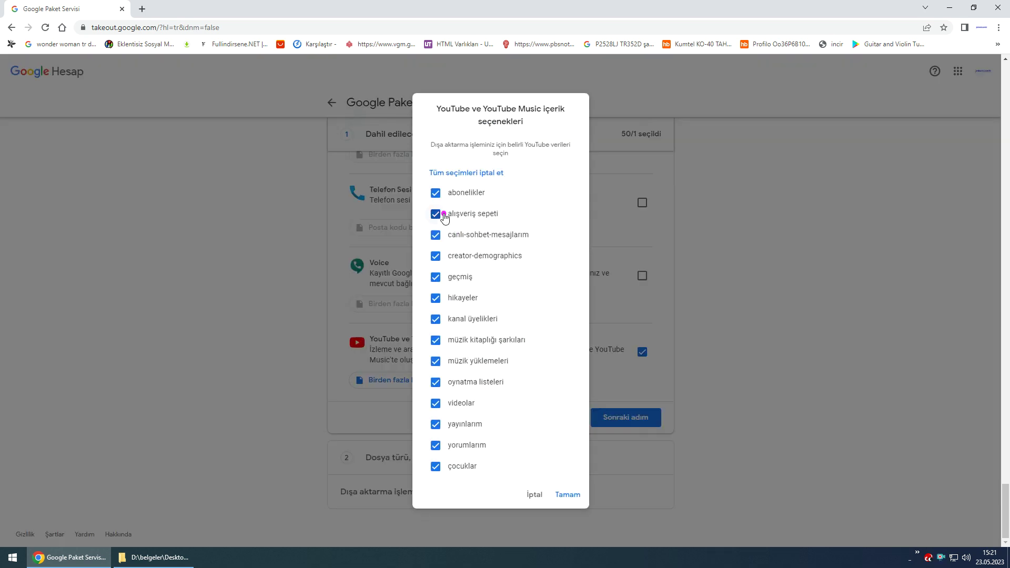
{"action": "left_click", "coordinate": [459, 181]}
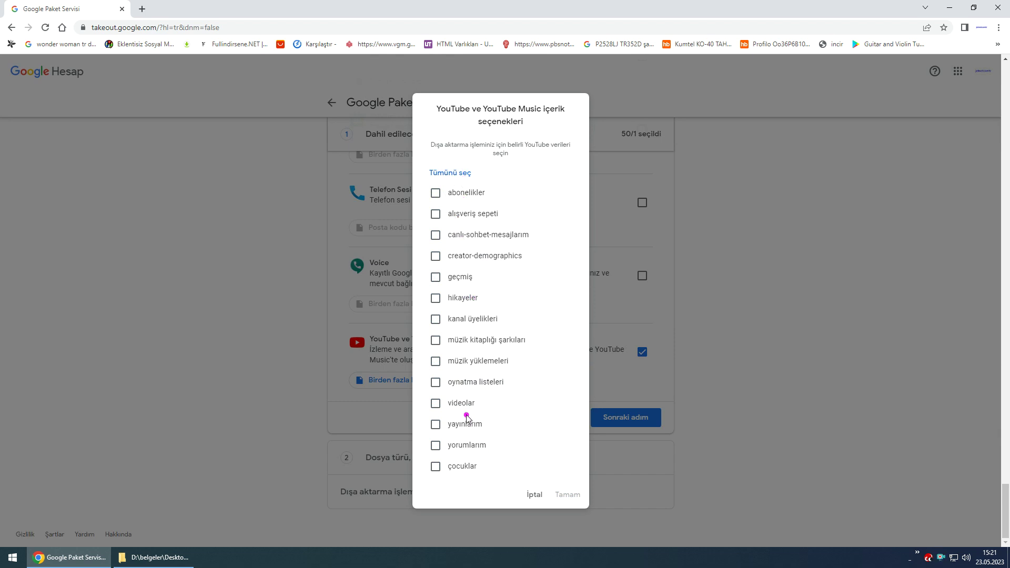
{"action": "left_click", "coordinate": [435, 403]}
{"action": "left_click", "coordinate": [568, 498]}
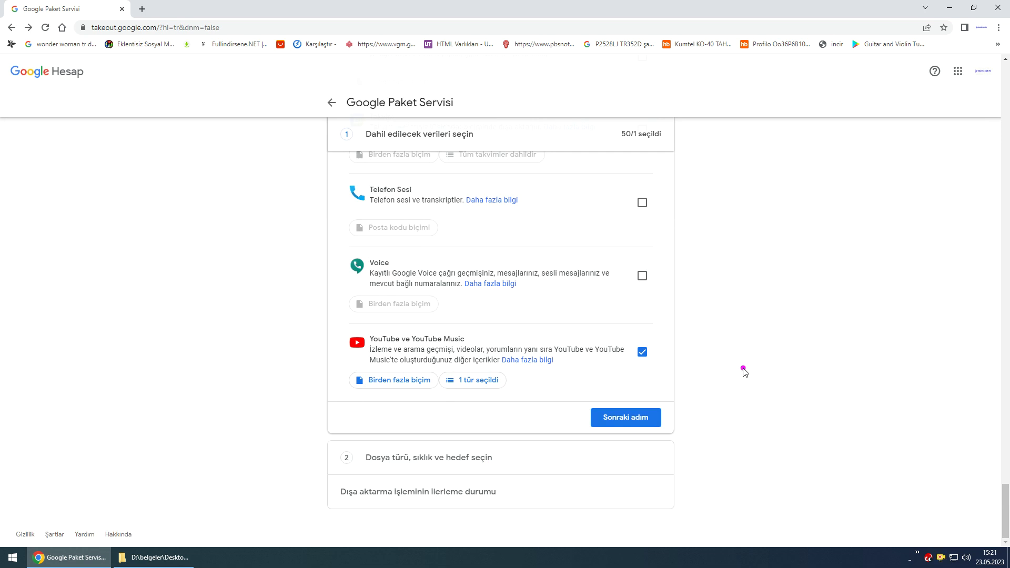
- Proceed to the "Dosya türü, sıklık ve hedef seçin" section, collapse it and expand it again
{"action": "left_click", "coordinate": [651, 420]}
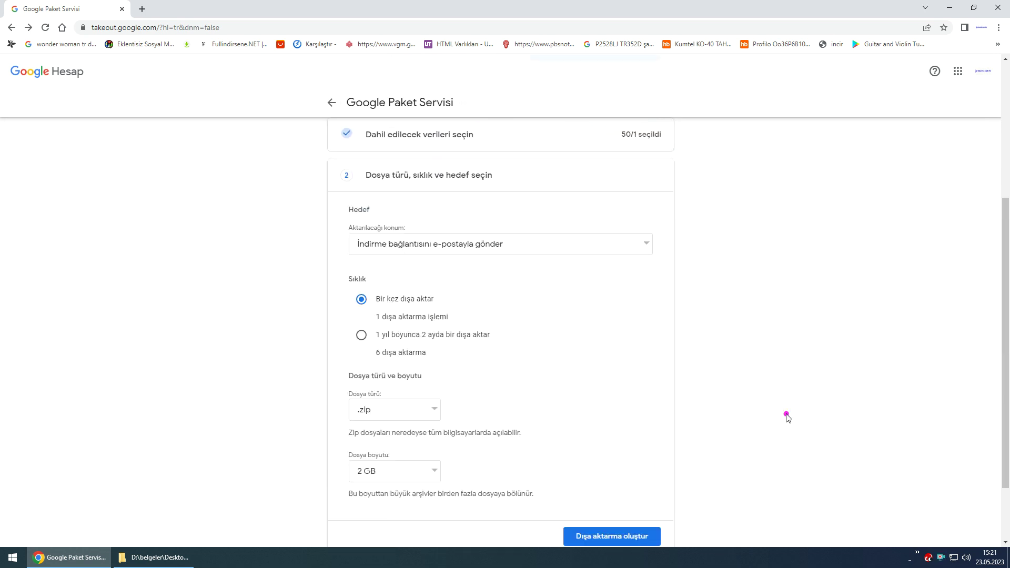
{"action": "left_click", "coordinate": [475, 177]}
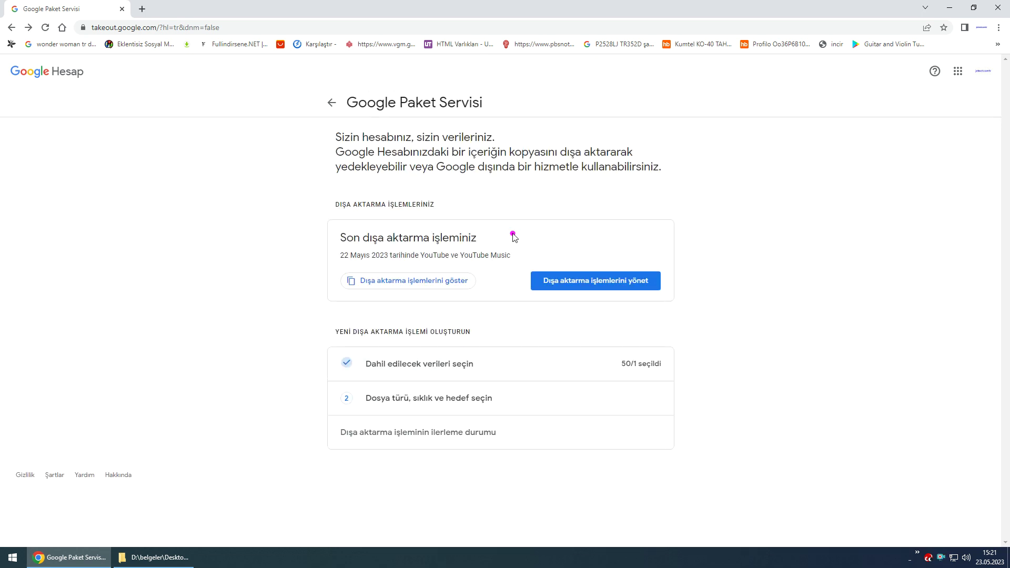
{"action": "left_click", "coordinate": [470, 403]}
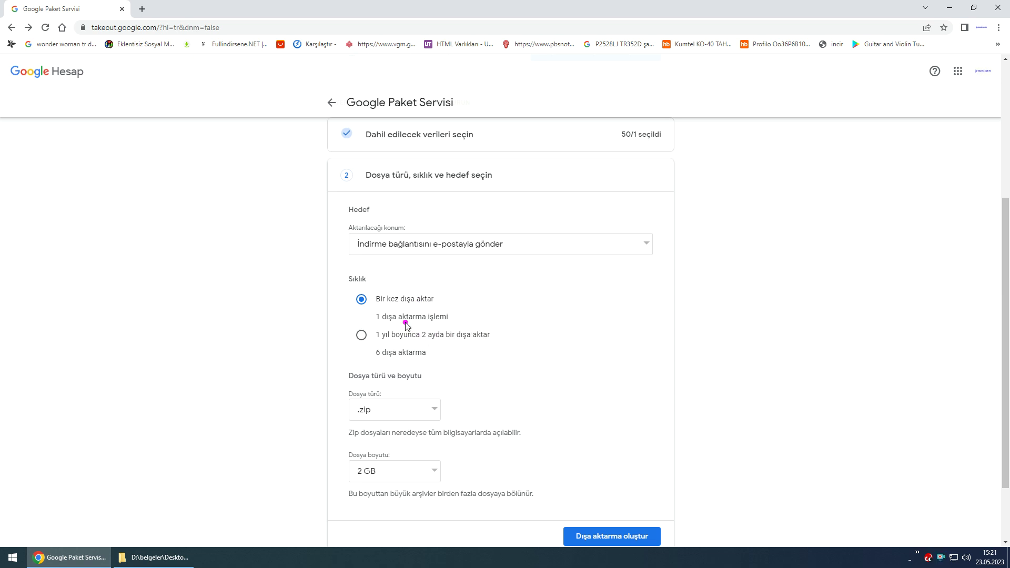
- Choose "İndirme bağlantısını e-postayla gönder" as the export destination, and view the destination options once more without changing them
{"action": "left_click", "coordinate": [466, 247]}
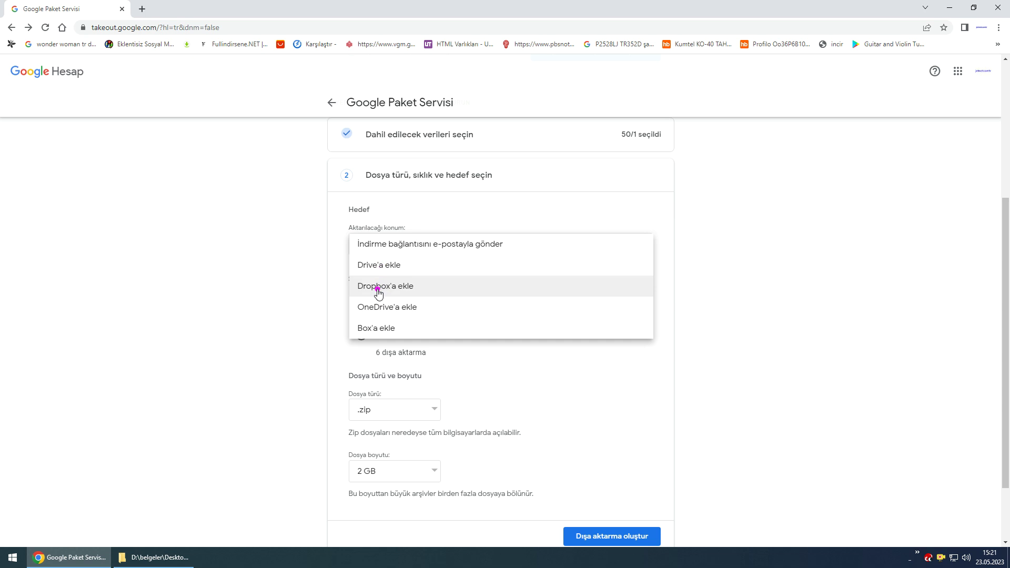
{"action": "left_click", "coordinate": [392, 250]}
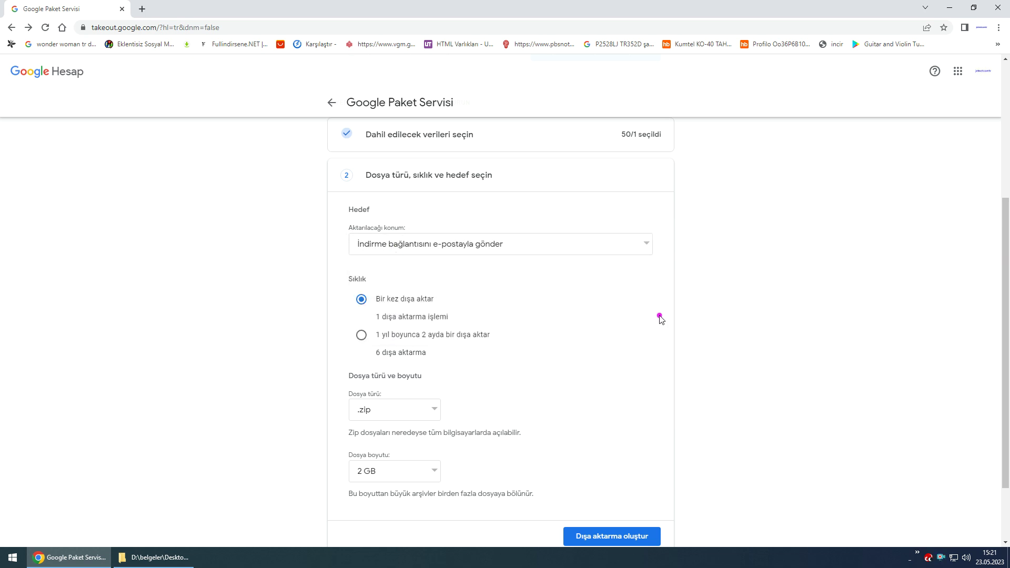
{"action": "left_click", "coordinate": [399, 249]}
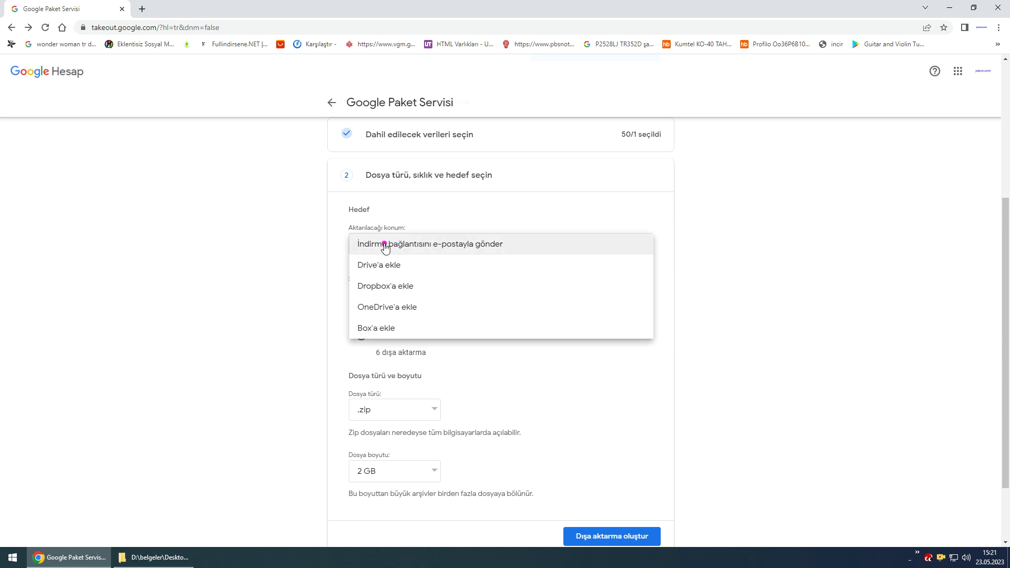
{"action": "left_click", "coordinate": [762, 270]}
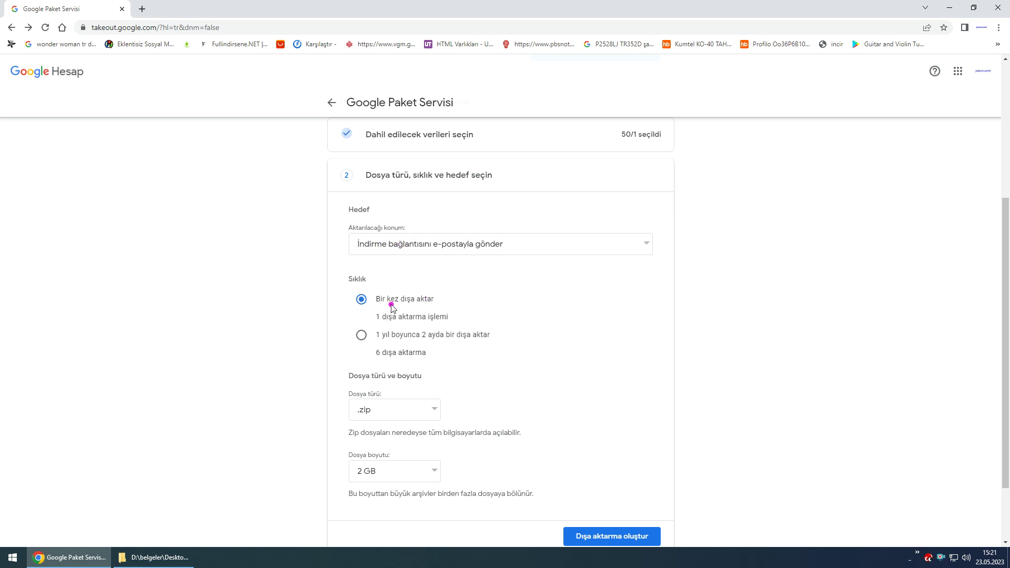
- Keep .zip as the export file type and set the maximum file size to 50 GB
{"action": "left_click", "coordinate": [427, 407]}
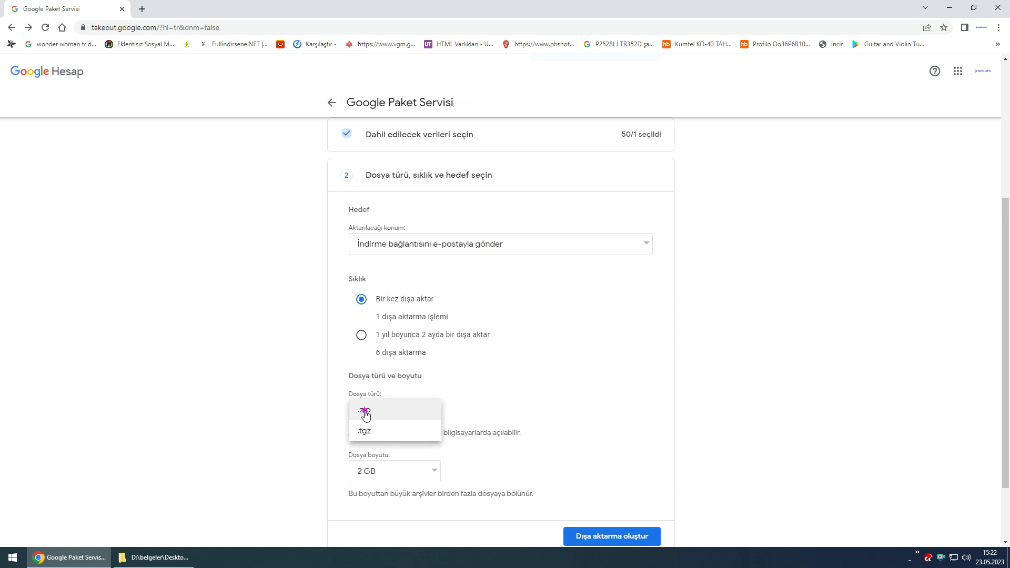
{"action": "left_click", "coordinate": [794, 420]}
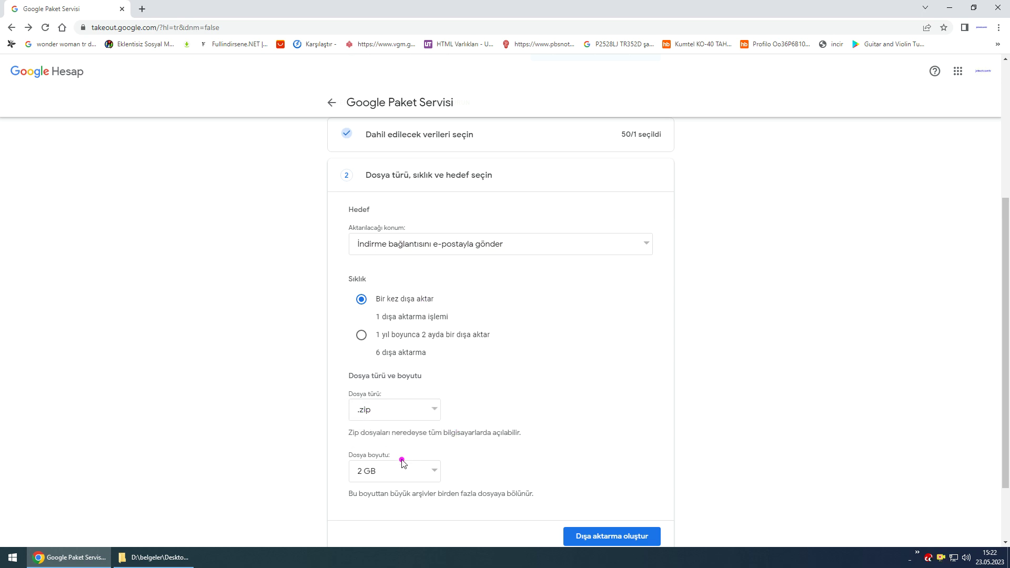
{"action": "left_click", "coordinate": [394, 469]}
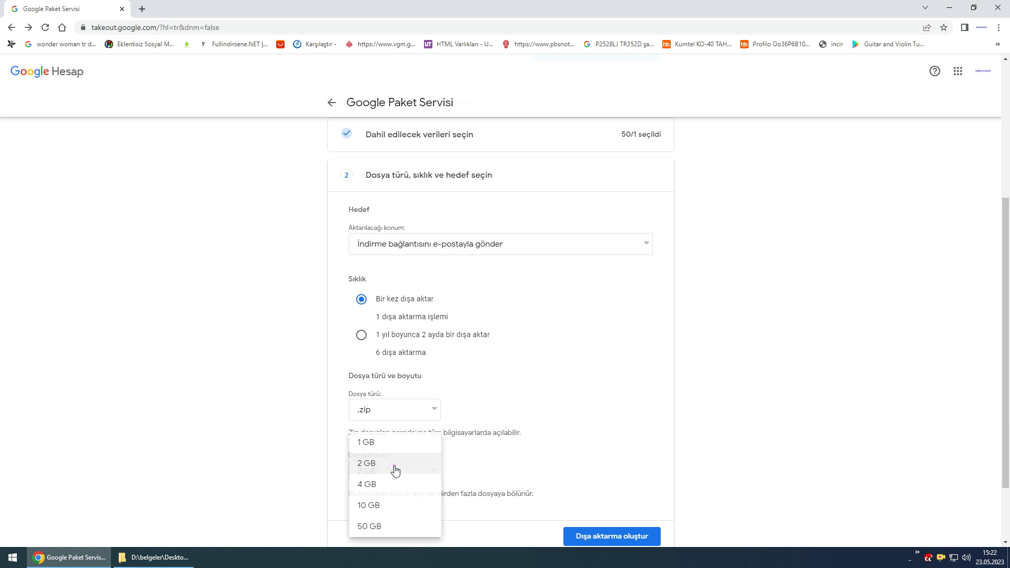
{"action": "left_click", "coordinate": [383, 527]}
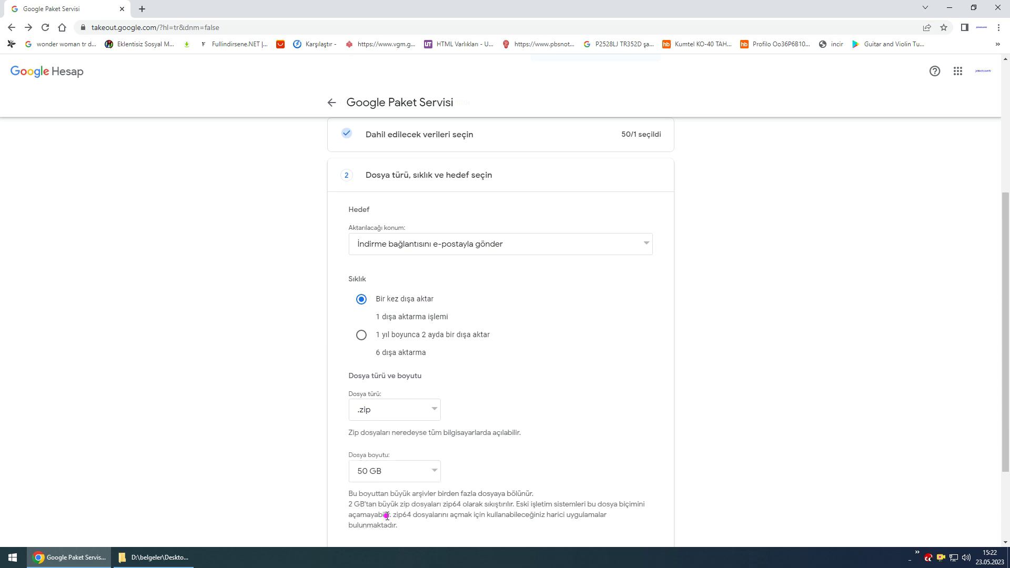
- Check the size of the takeout zip on the desktop in its properties, glance at the extracted videolar folder and return to Chrome
{"action": "key", "text": "super+d"}
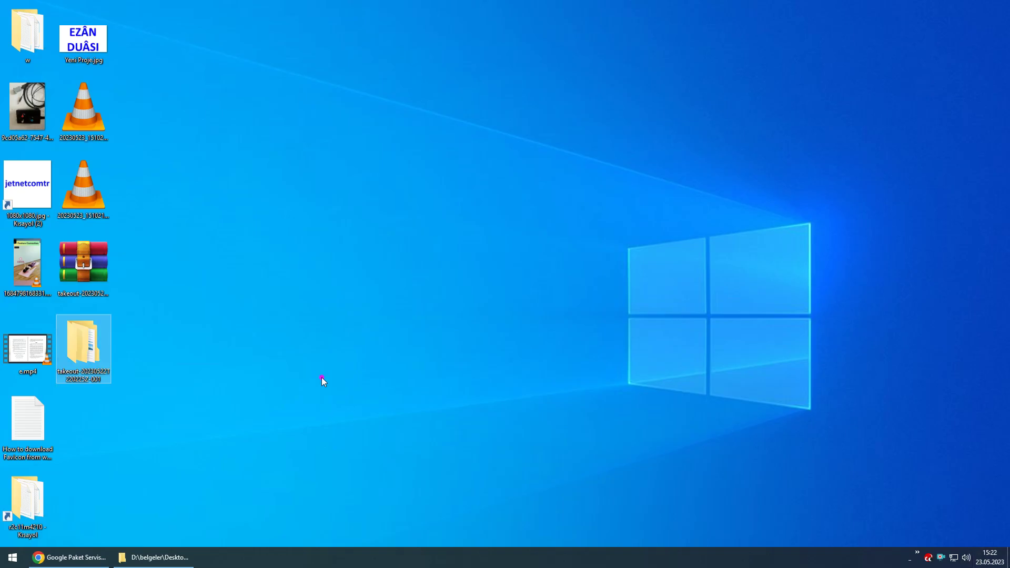
{"action": "right_click", "coordinate": [80, 267]}
{"action": "left_click", "coordinate": [140, 447]}
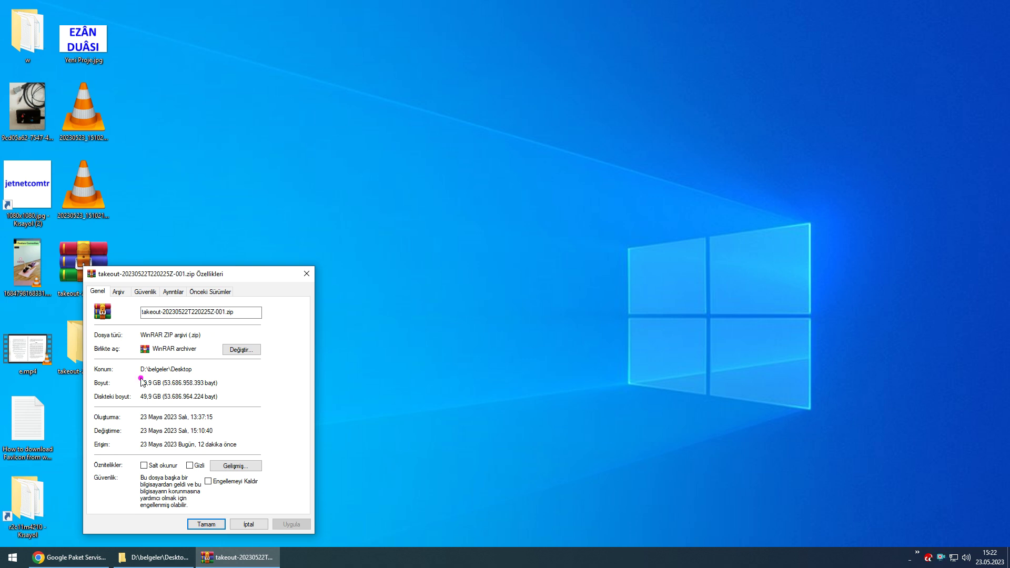
{"action": "left_click", "coordinate": [251, 526]}
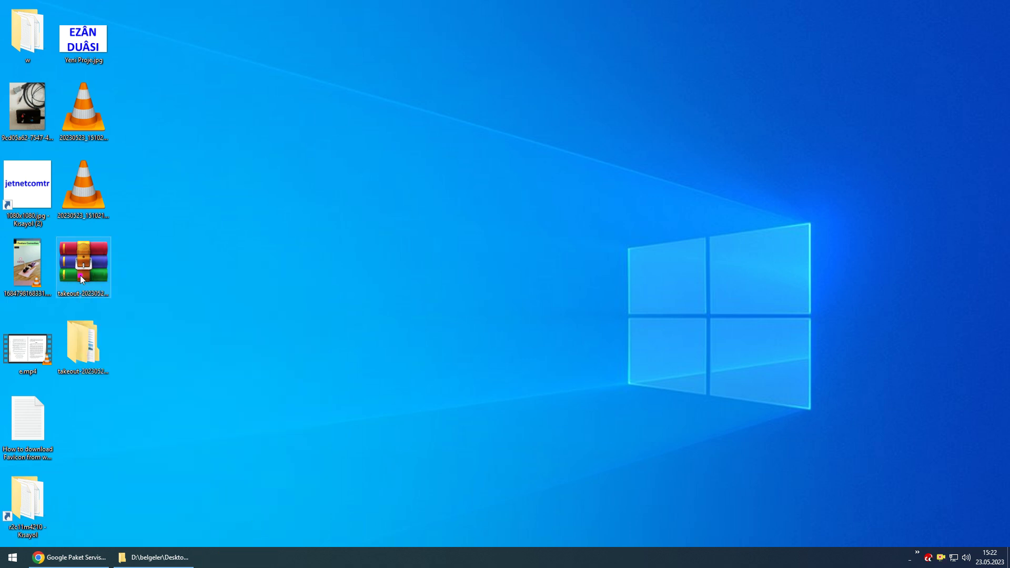
{"action": "left_click", "coordinate": [144, 556]}
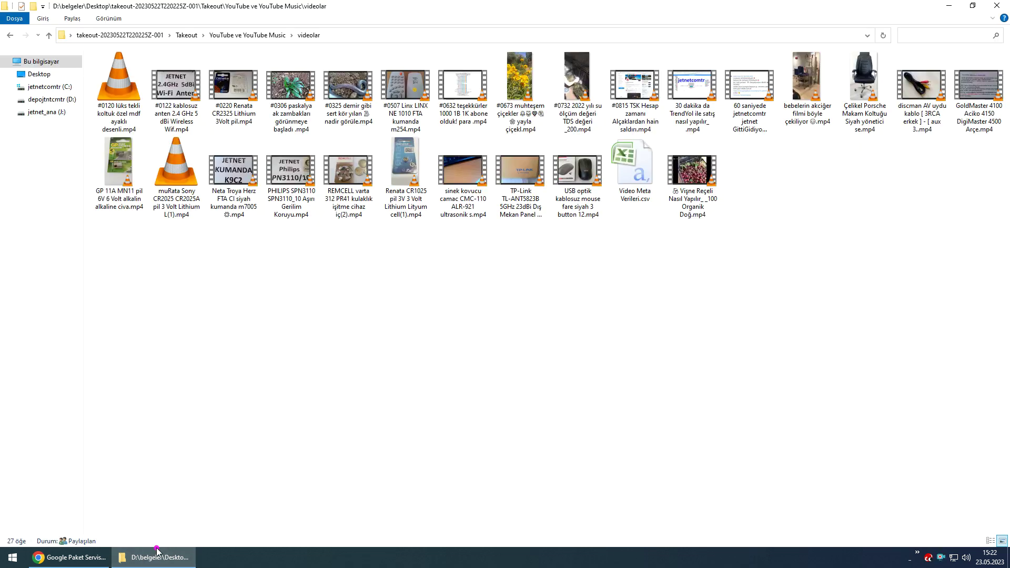
{"action": "left_click", "coordinate": [84, 563]}
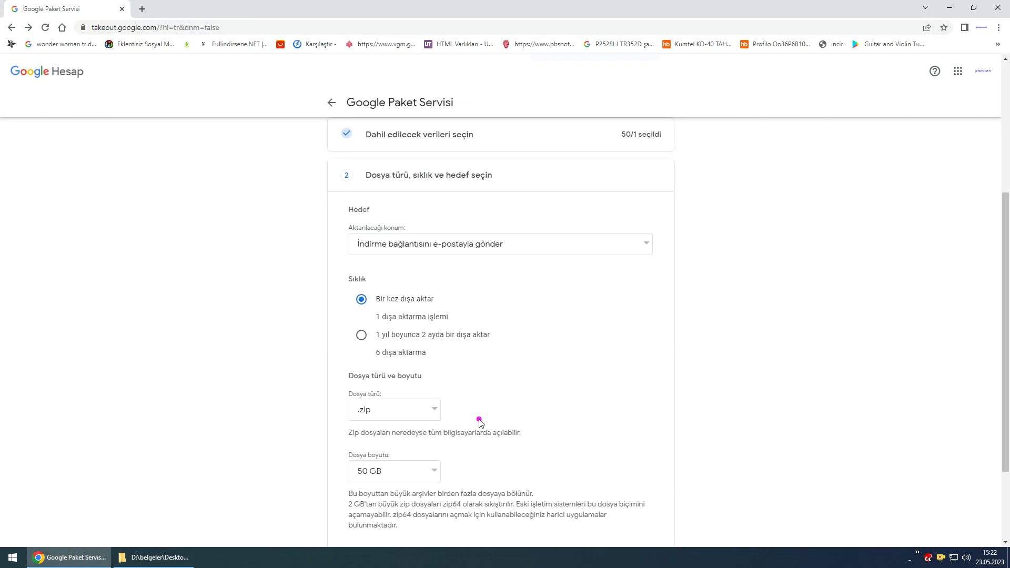
- Reopen the "Dahil edilecek verileri seçin" section and view the selected content types of YouTube ve YouTube Music
{"action": "scroll", "coordinate": [479, 421], "scroll_direction": "down", "scroll_amount": 3}
{"action": "scroll", "coordinate": [410, 371], "scroll_direction": "up", "scroll_amount": 5}
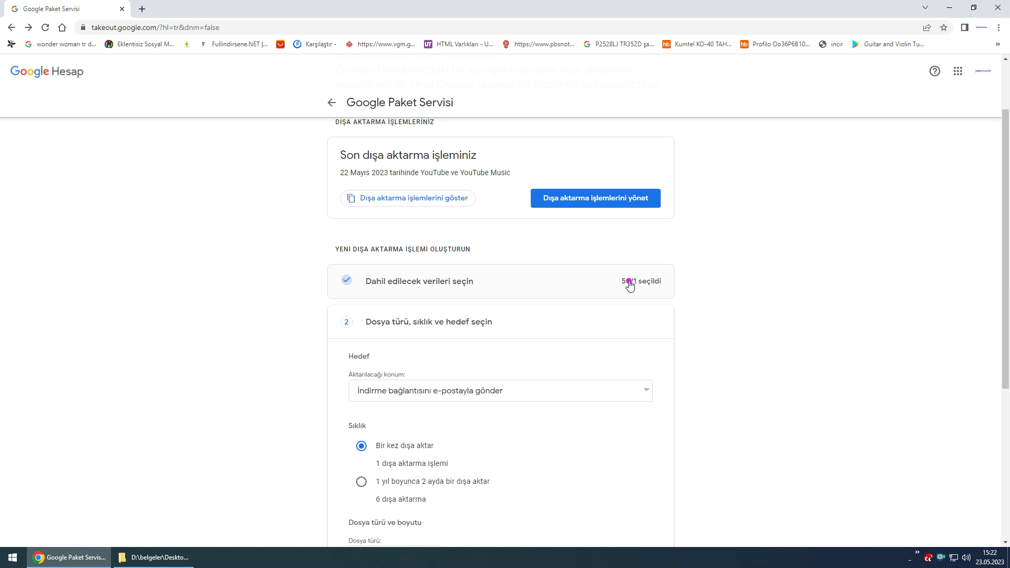
{"action": "left_click", "coordinate": [544, 288]}
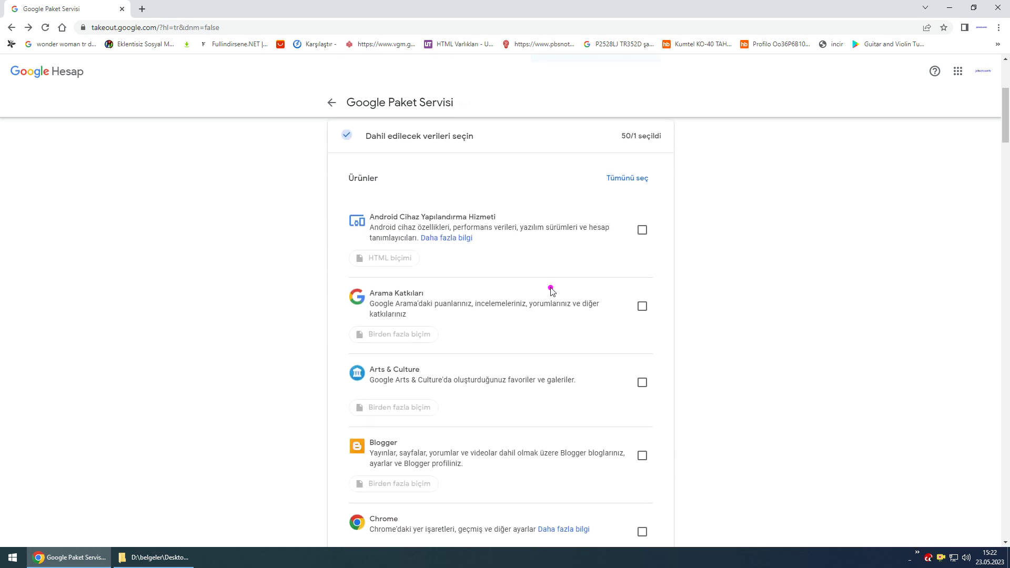
{"action": "scroll", "coordinate": [633, 419], "scroll_direction": "down", "scroll_amount": 20}
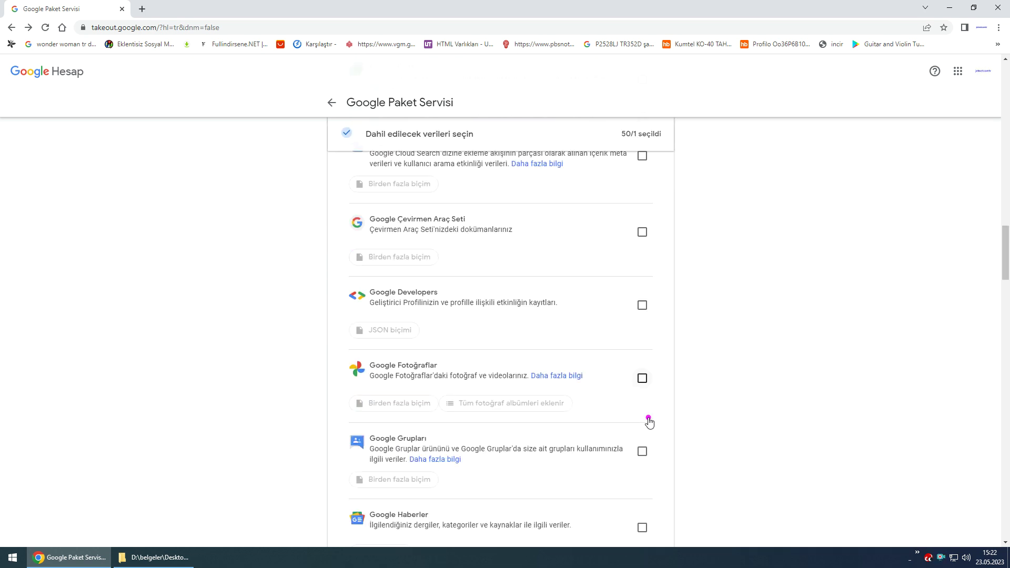
{"action": "scroll", "coordinate": [648, 421], "scroll_direction": "down", "scroll_amount": 5}
{"action": "scroll", "coordinate": [499, 464], "scroll_direction": "down", "scroll_amount": 20}
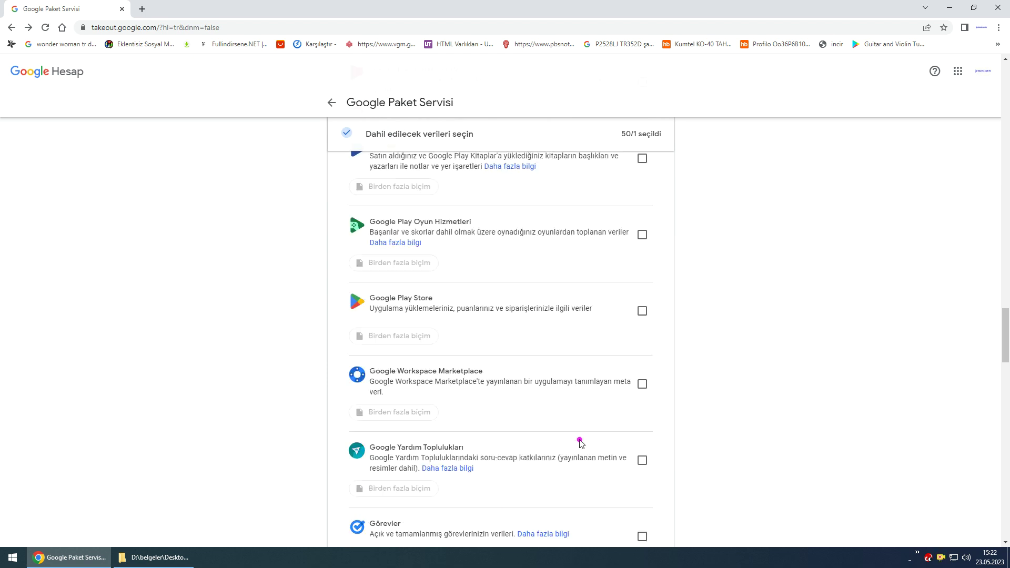
{"action": "scroll", "coordinate": [575, 394], "scroll_direction": "down", "scroll_amount": 15}
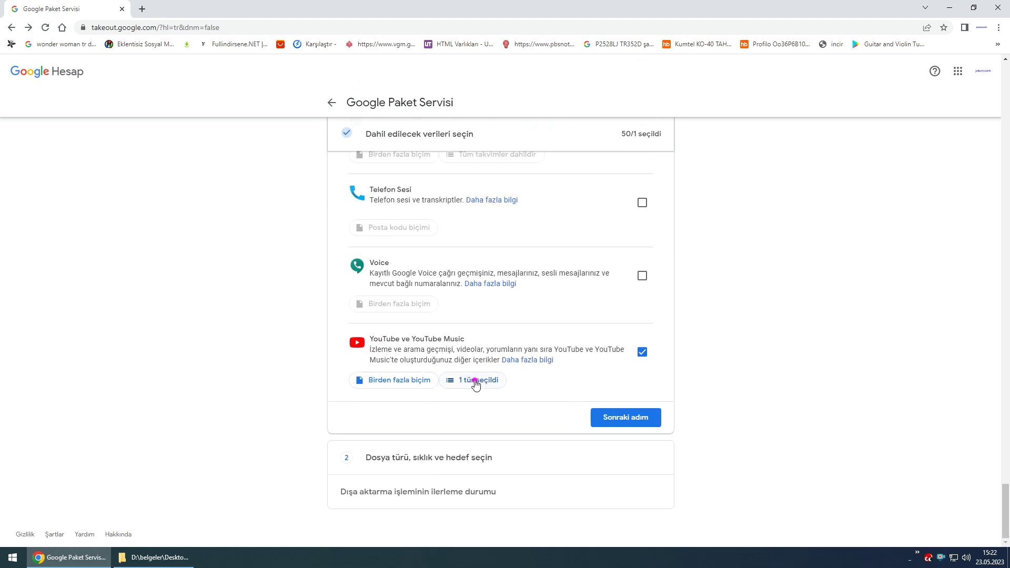
{"action": "left_click", "coordinate": [487, 387]}
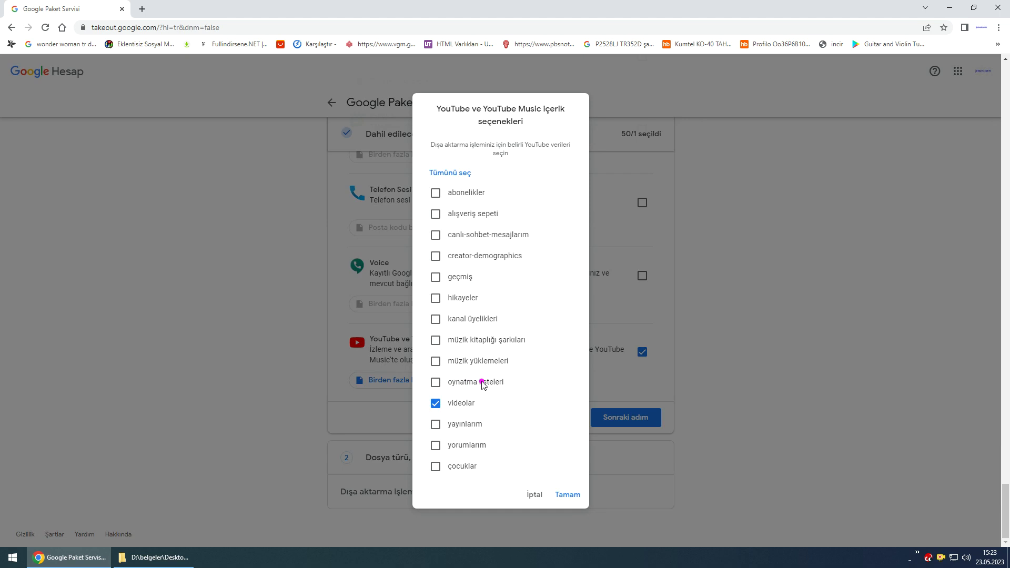
- Switch to File Explorer, check the used and free space of the jetnet_ana (J:) drive and close its properties
{"action": "key", "text": "super+e"}
{"action": "left_click", "coordinate": [66, 116]}
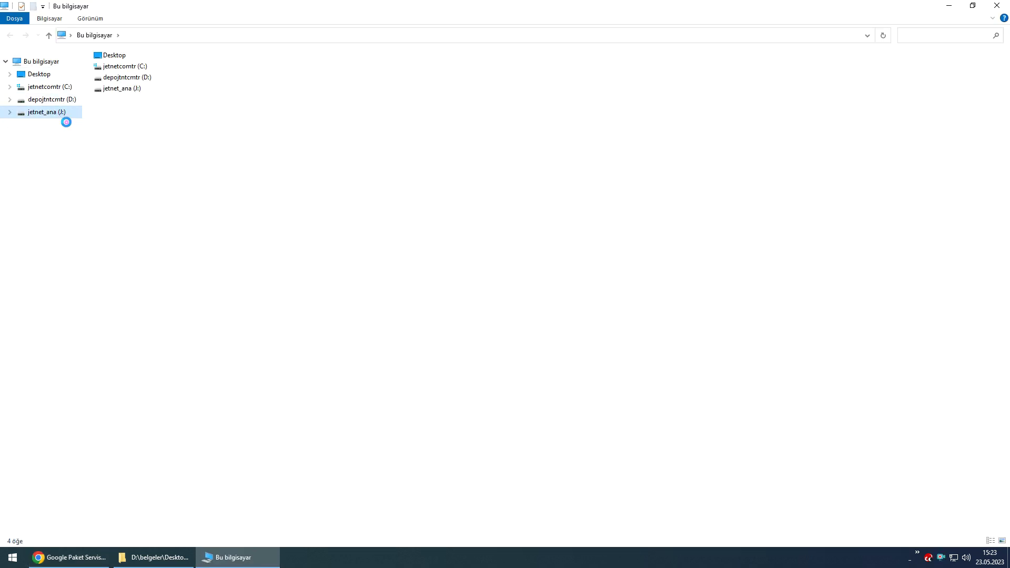
{"action": "right_click", "coordinate": [193, 135]}
{"action": "left_click", "coordinate": [263, 280]}
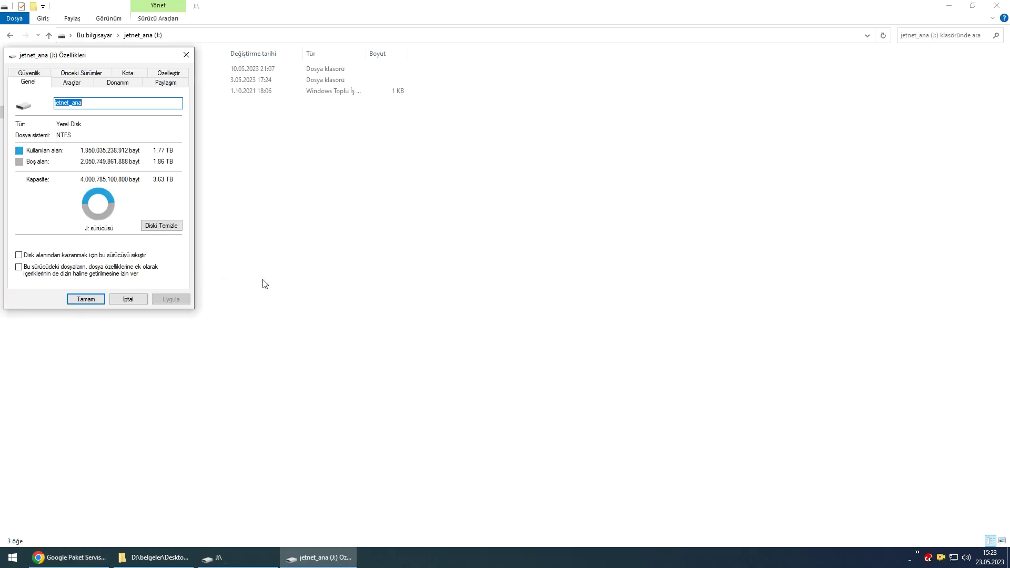
{"action": "left_click", "coordinate": [132, 298]}
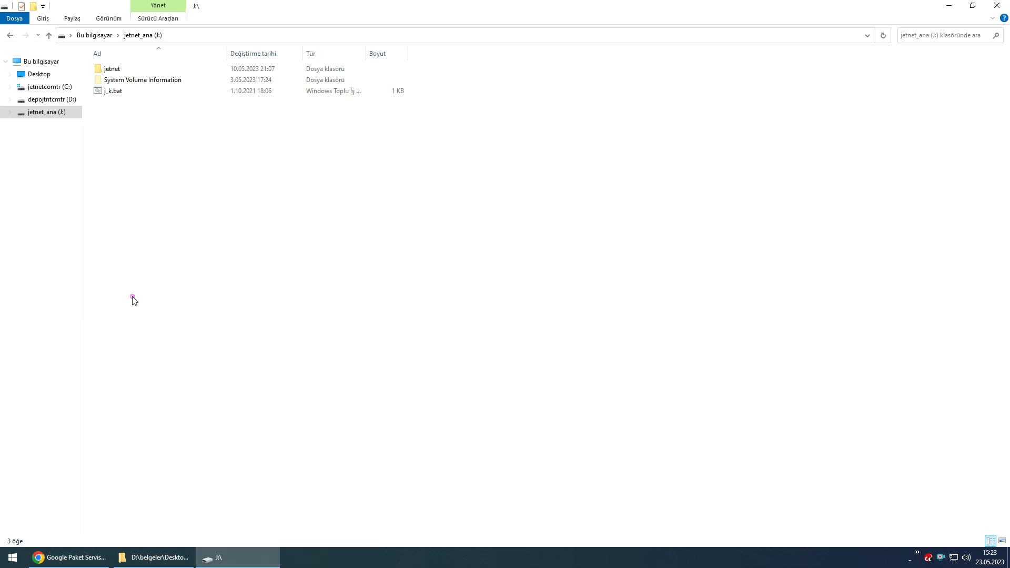
- Check the used and free space of the depojtntcmtr (D:) drive and close its properties
{"action": "left_click", "coordinate": [52, 99]}
{"action": "right_click", "coordinate": [131, 134]}
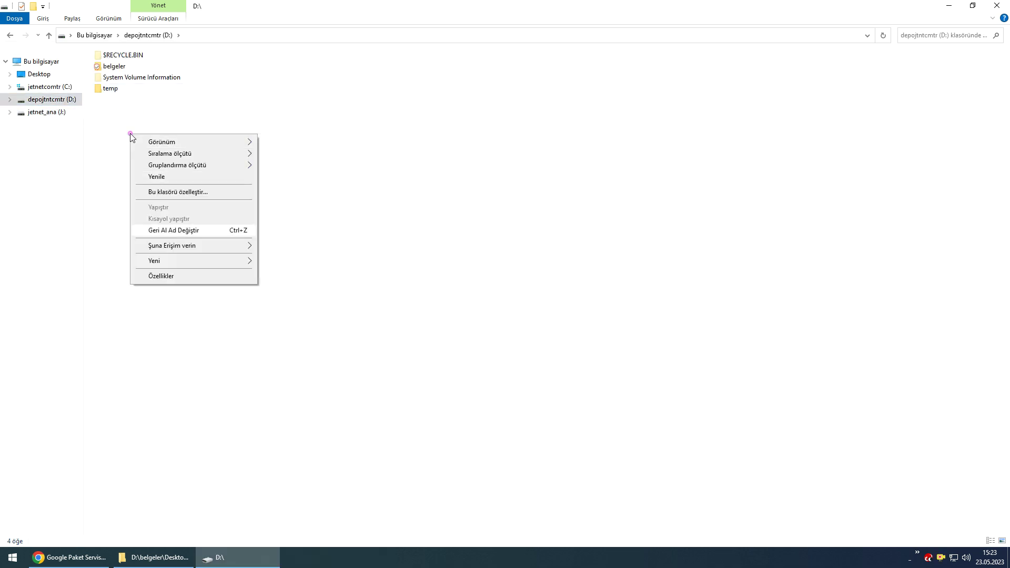
{"action": "left_click", "coordinate": [180, 276]}
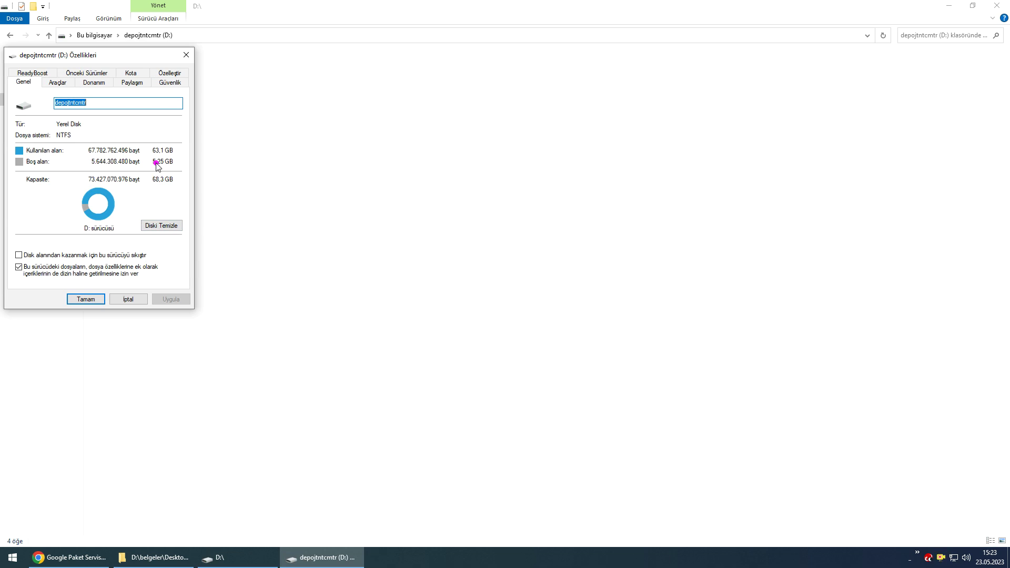
{"action": "left_click", "coordinate": [134, 301]}
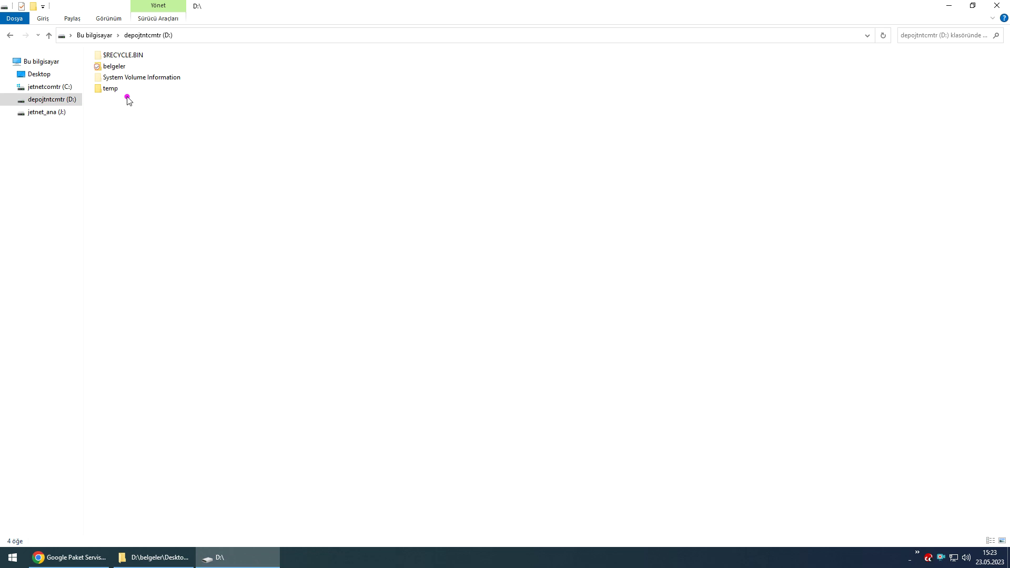
- Inspect the takeout zip in the Desktop folder, browse the extracted folder into YouTube ve YouTube Music and close File Explorer
{"action": "left_click", "coordinate": [30, 75]}
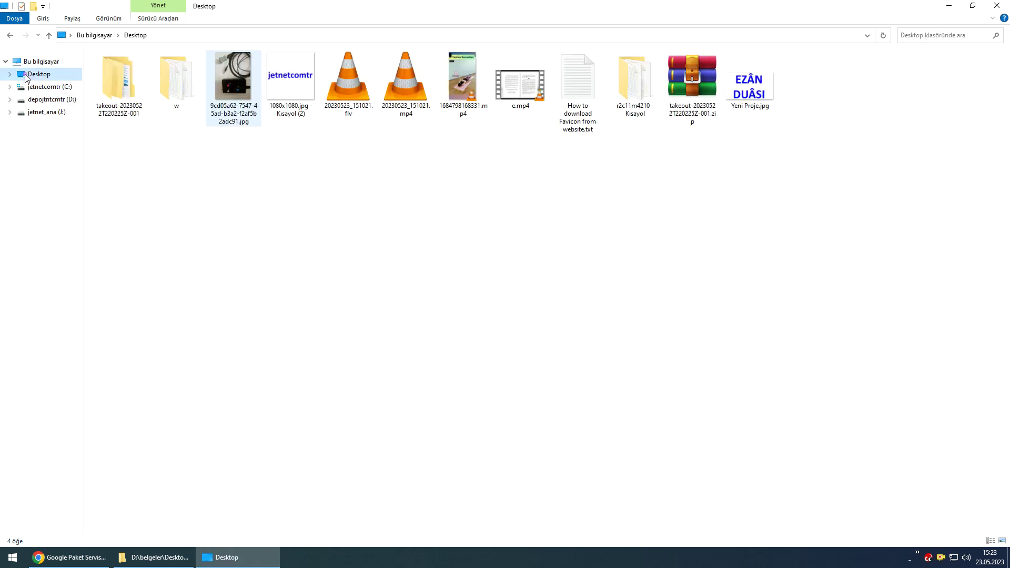
{"action": "left_click", "coordinate": [691, 90]}
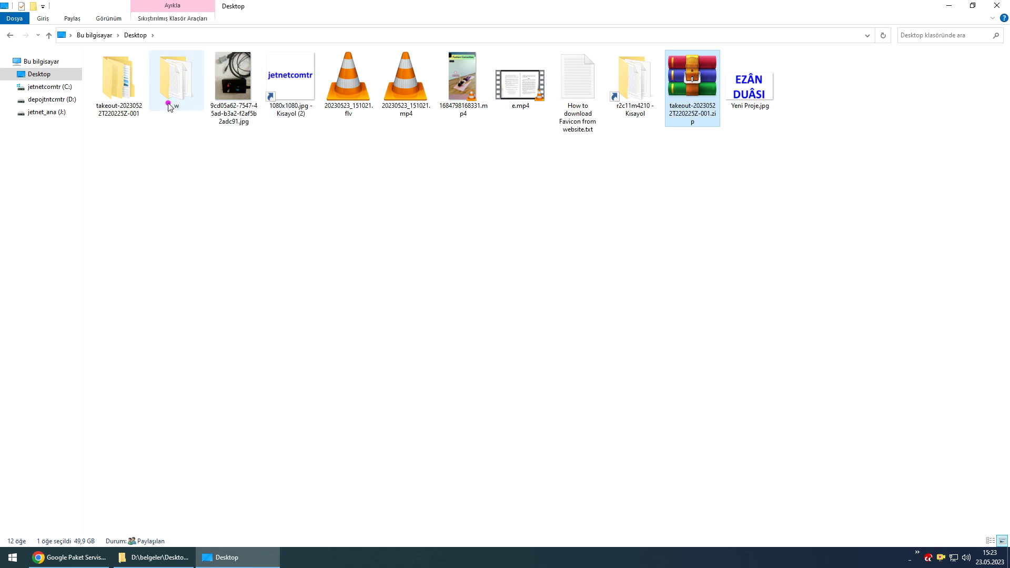
{"action": "left_click", "coordinate": [124, 98]}
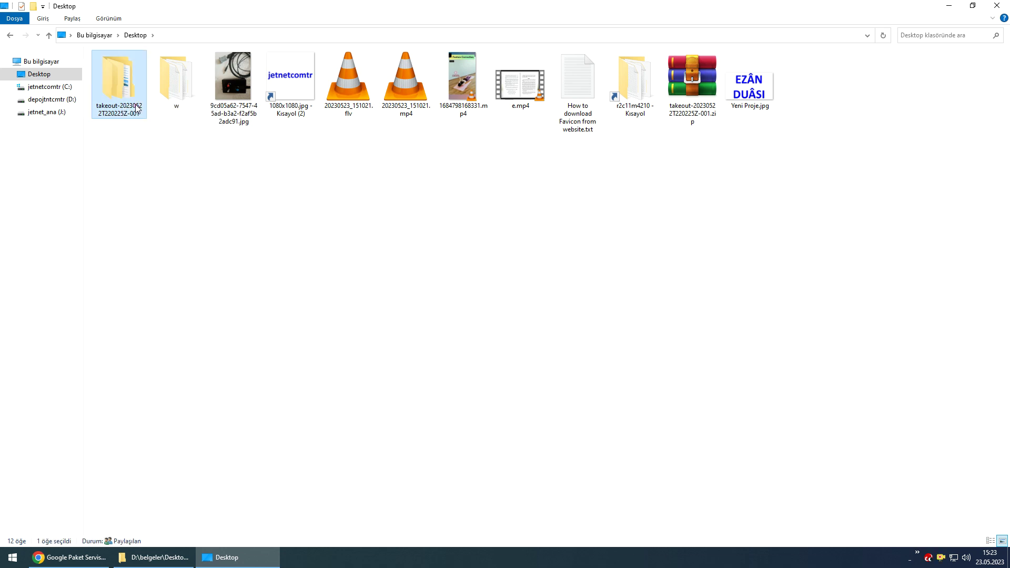
{"action": "double_click", "coordinate": [136, 108]}
{"action": "double_click", "coordinate": [124, 72]}
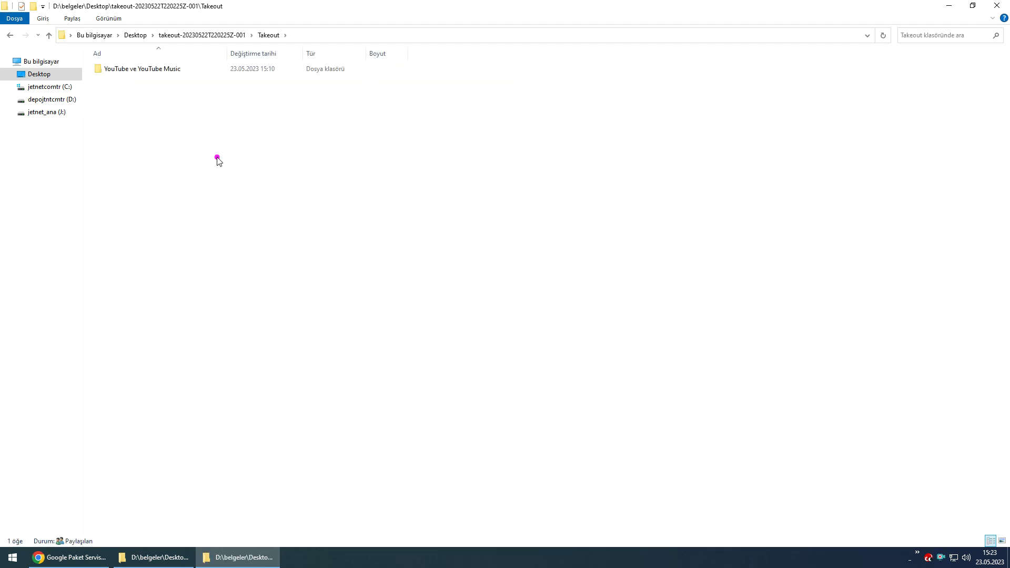
{"action": "double_click", "coordinate": [144, 69]}
{"action": "left_click", "coordinate": [997, 5]}
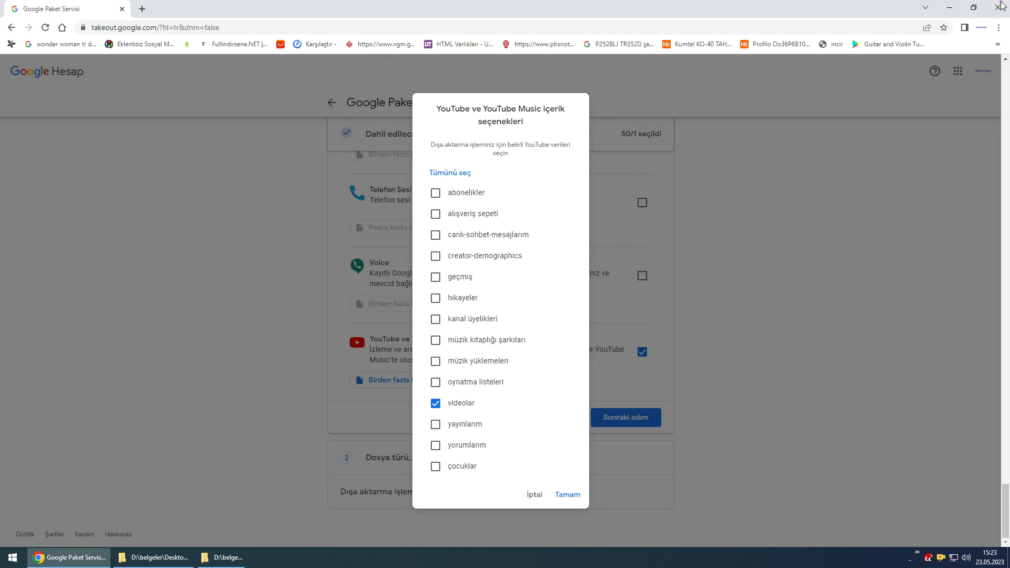
- Confirm the content options with only "videolar" selected, proceed to the delivery settings and create the export
{"action": "left_click", "coordinate": [568, 494]}
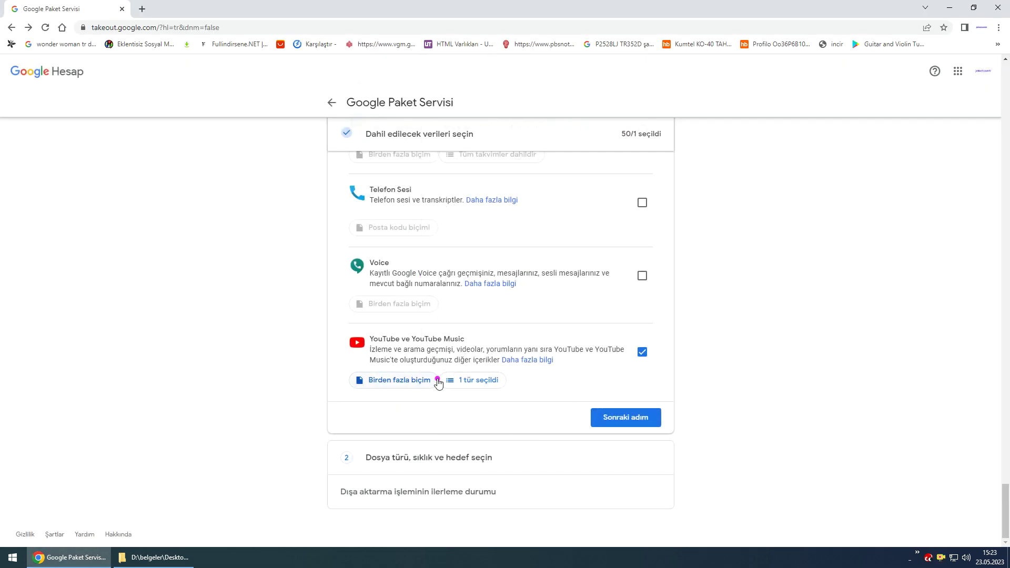
{"action": "left_click", "coordinate": [610, 428]}
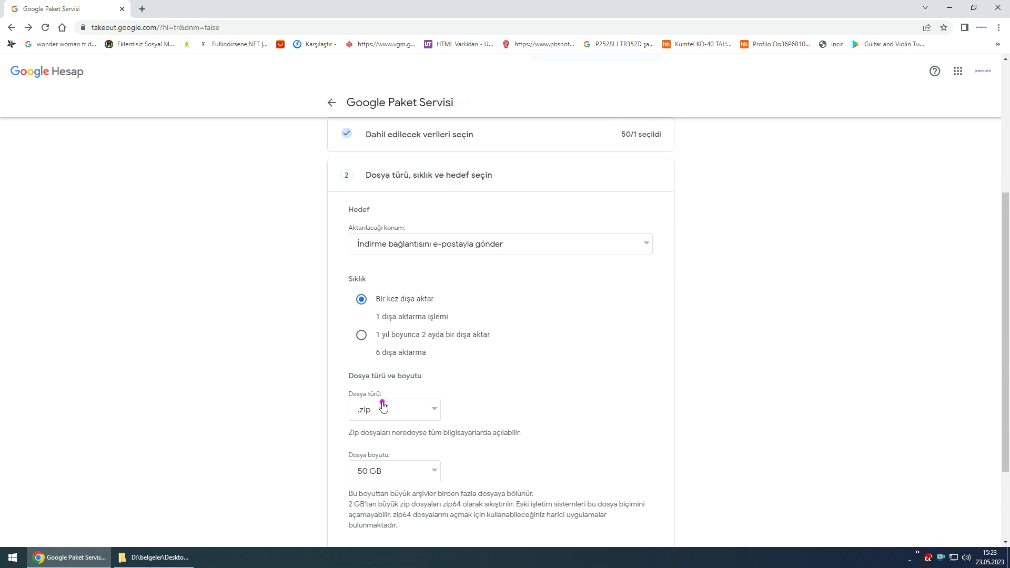
{"action": "scroll", "coordinate": [560, 405], "scroll_direction": "up", "scroll_amount": 4}
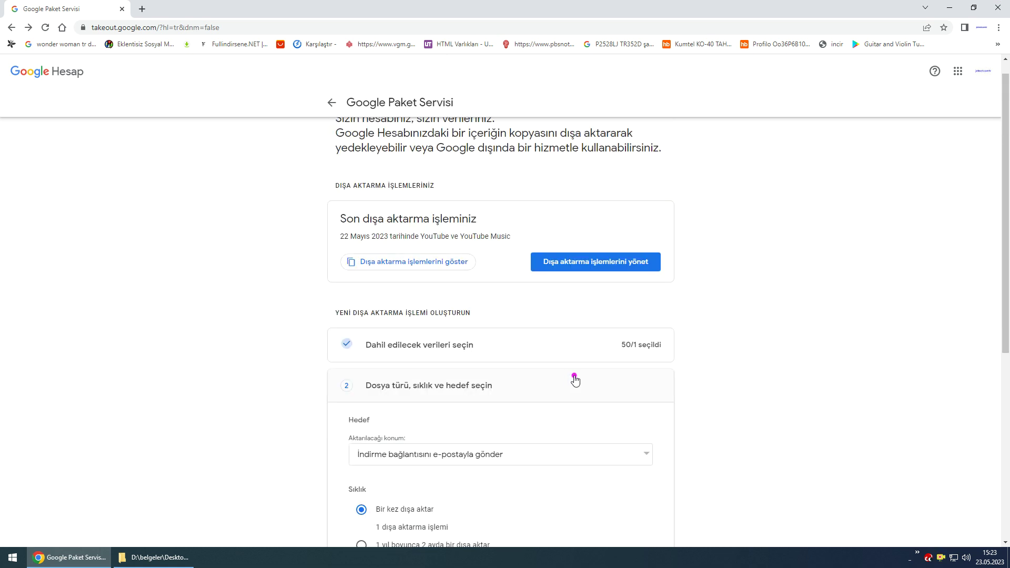
{"action": "scroll", "coordinate": [653, 326], "scroll_direction": "down", "scroll_amount": 5}
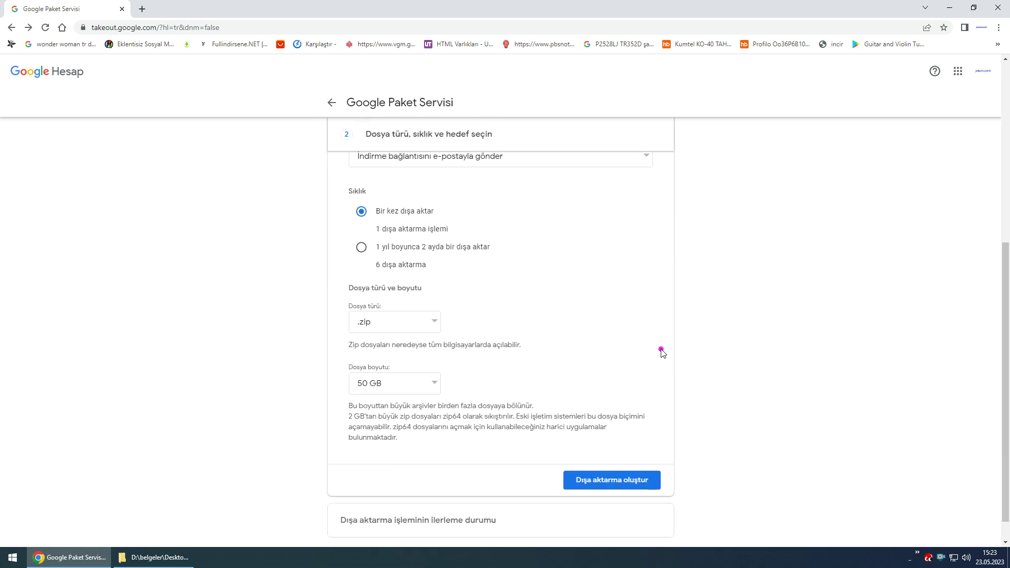
{"action": "scroll", "coordinate": [658, 345], "scroll_direction": "down", "scroll_amount": 1}
{"action": "left_click", "coordinate": [621, 454]}
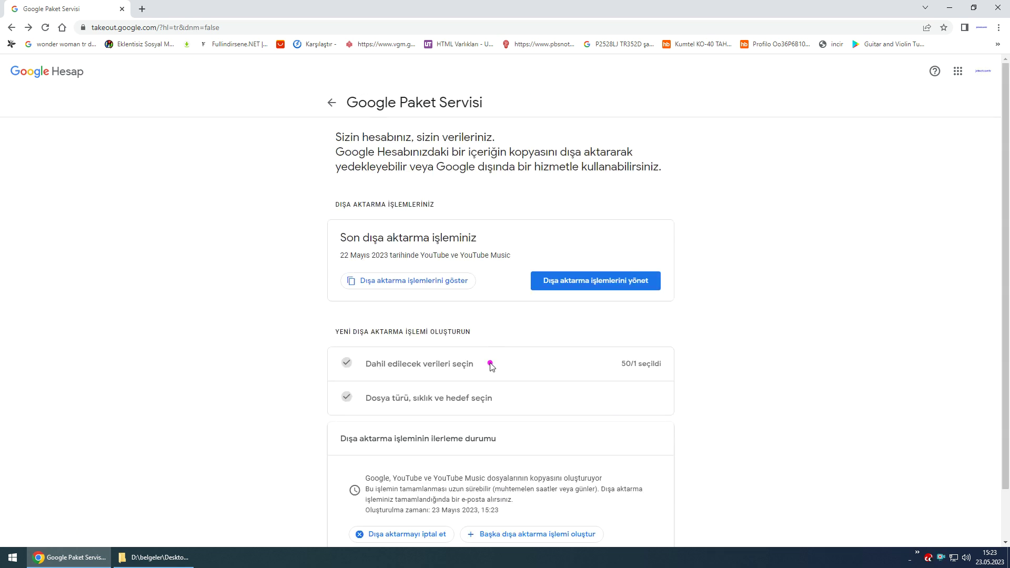
- View the list of existing exports, look over the new export page and return to the export management list
{"action": "scroll", "coordinate": [591, 378], "scroll_direction": "down", "scroll_amount": 1}
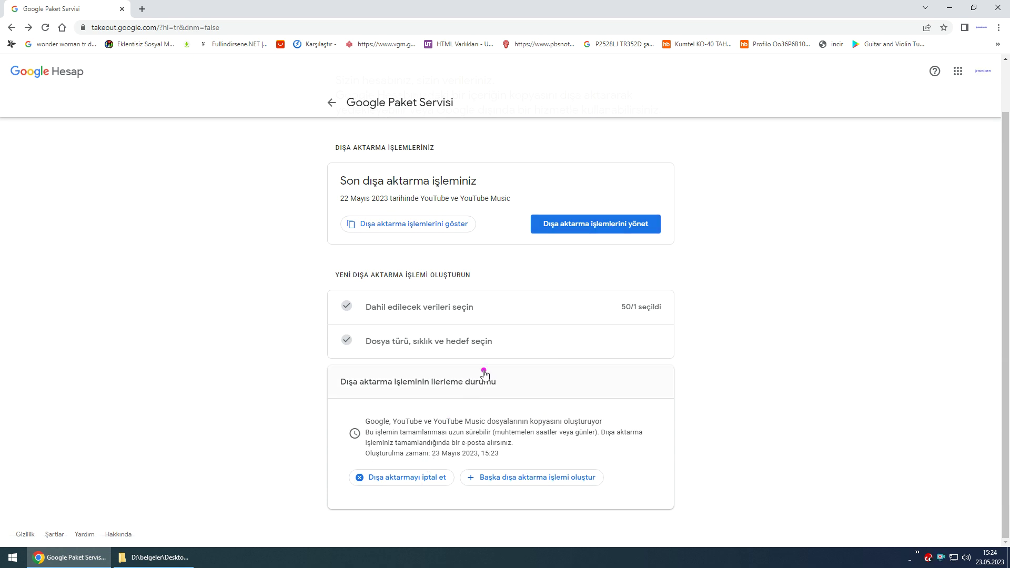
{"action": "left_click", "coordinate": [592, 226]}
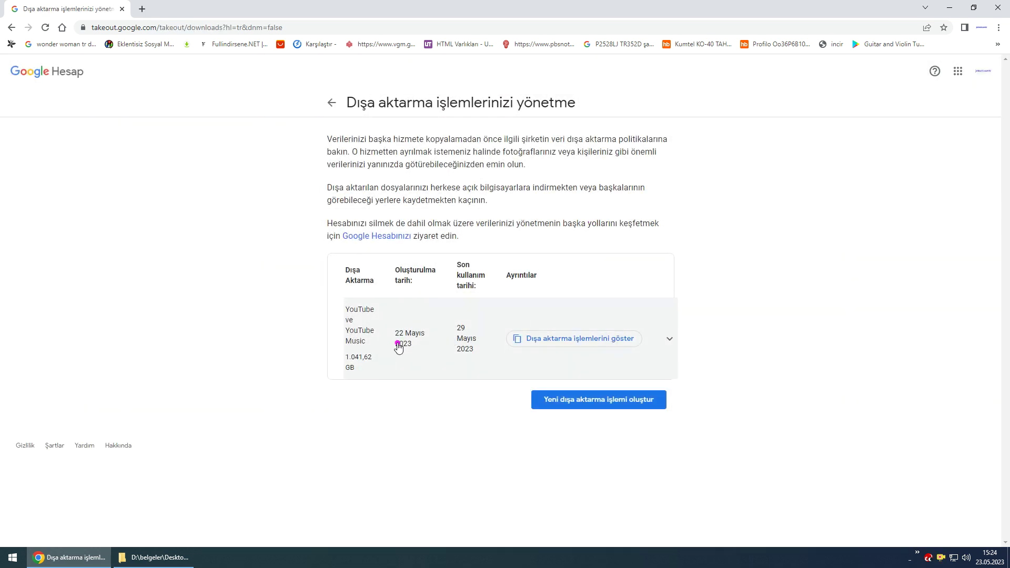
{"action": "left_click", "coordinate": [587, 404]}
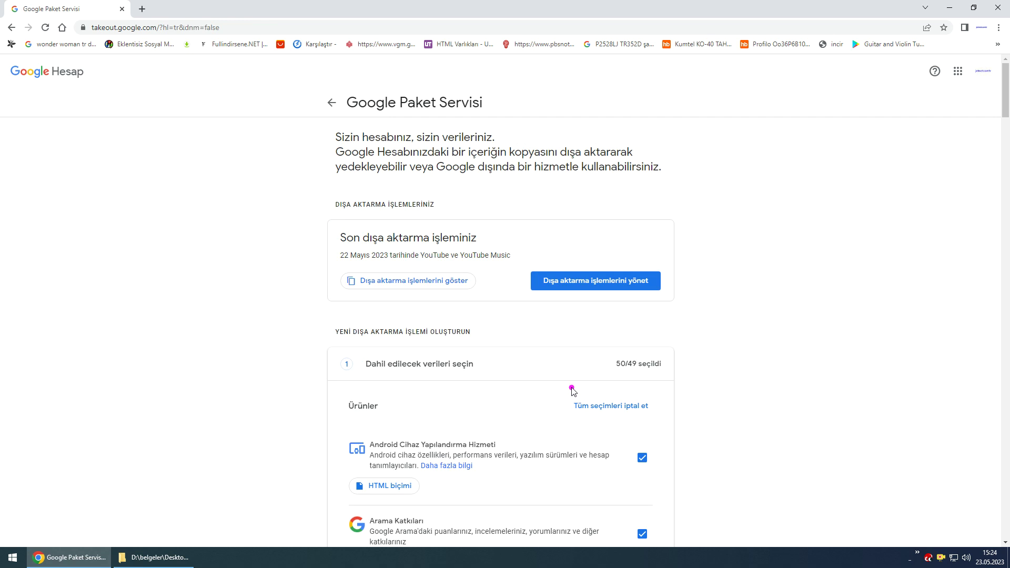
{"action": "scroll", "coordinate": [505, 337], "scroll_direction": "down", "scroll_amount": 15}
{"action": "scroll", "coordinate": [575, 372], "scroll_direction": "up", "scroll_amount": 7}
{"action": "scroll", "coordinate": [581, 297], "scroll_direction": "up", "scroll_amount": 8}
{"action": "left_click", "coordinate": [603, 292]}
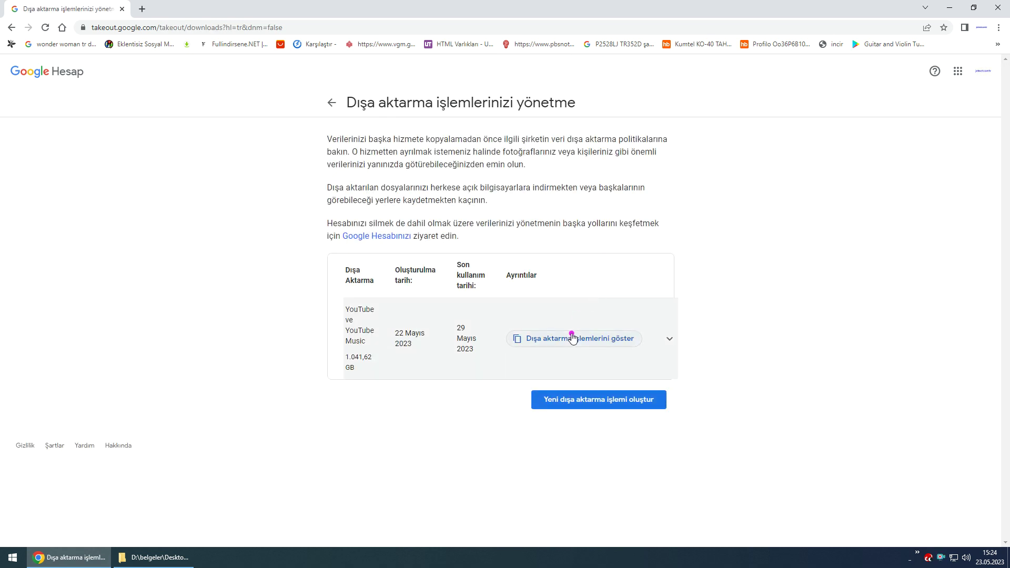
- Look through the download parts of the existing YouTube export, close the list and begin a new export
{"action": "left_click", "coordinate": [573, 339]}
{"action": "scroll", "coordinate": [521, 239], "scroll_direction": "down", "scroll_amount": 4}
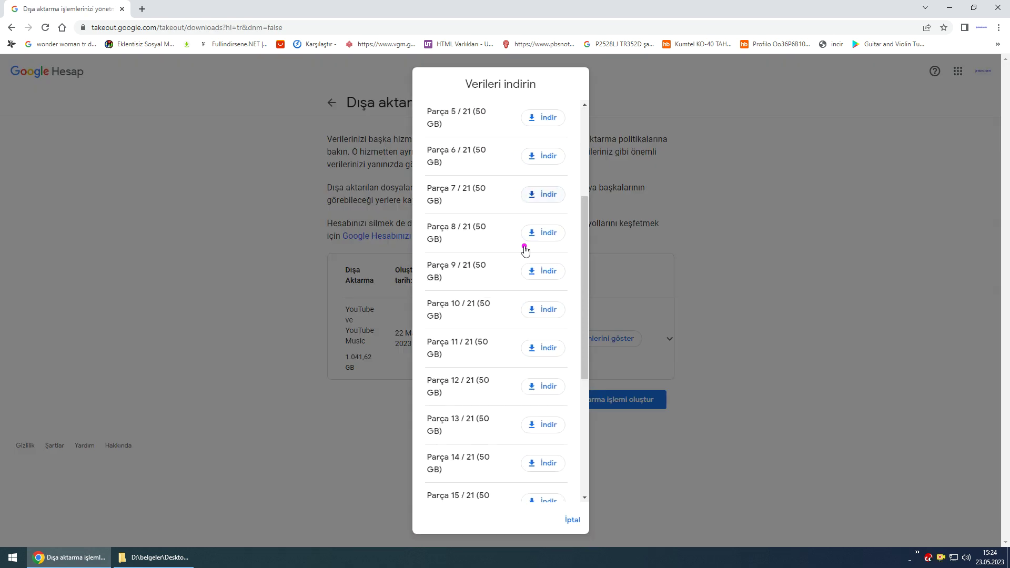
{"action": "left_click", "coordinate": [771, 259]}
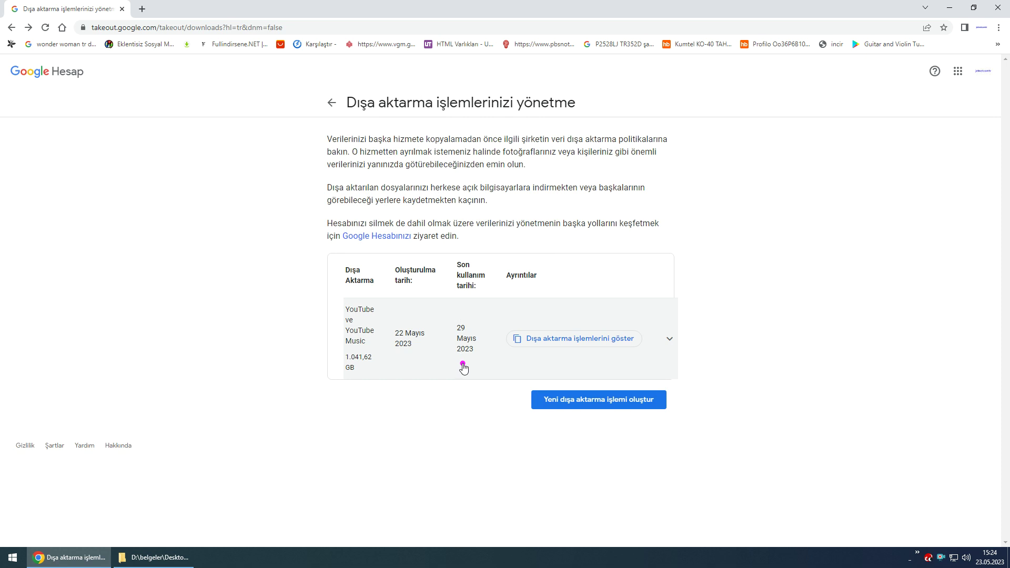
{"action": "left_click", "coordinate": [661, 342]}
{"action": "left_click", "coordinate": [619, 440]}
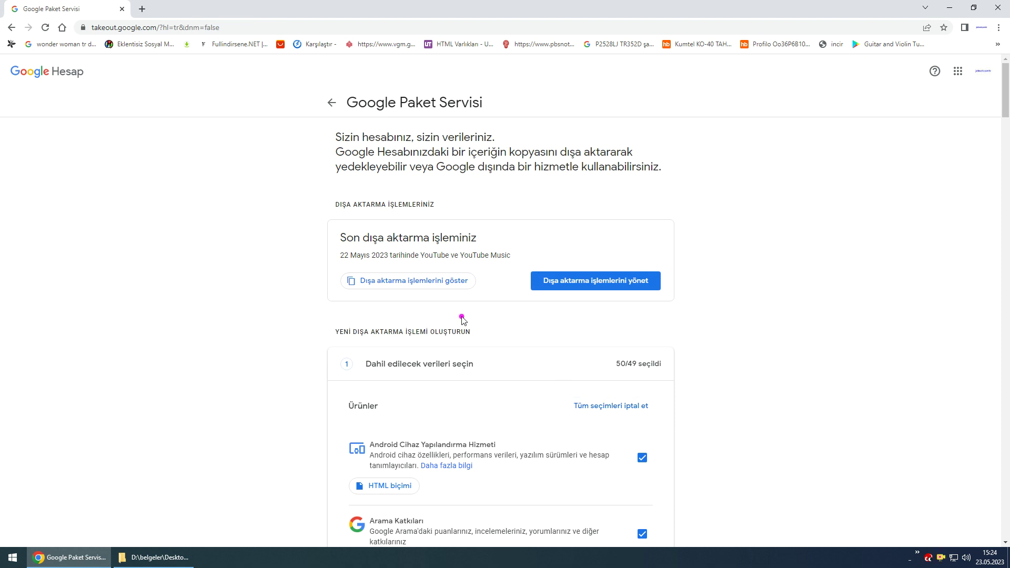
- View the most recent export's download parts through to the last one and close the list
{"action": "left_click", "coordinate": [440, 288]}
{"action": "scroll", "coordinate": [526, 358], "scroll_direction": "down", "scroll_amount": 8}
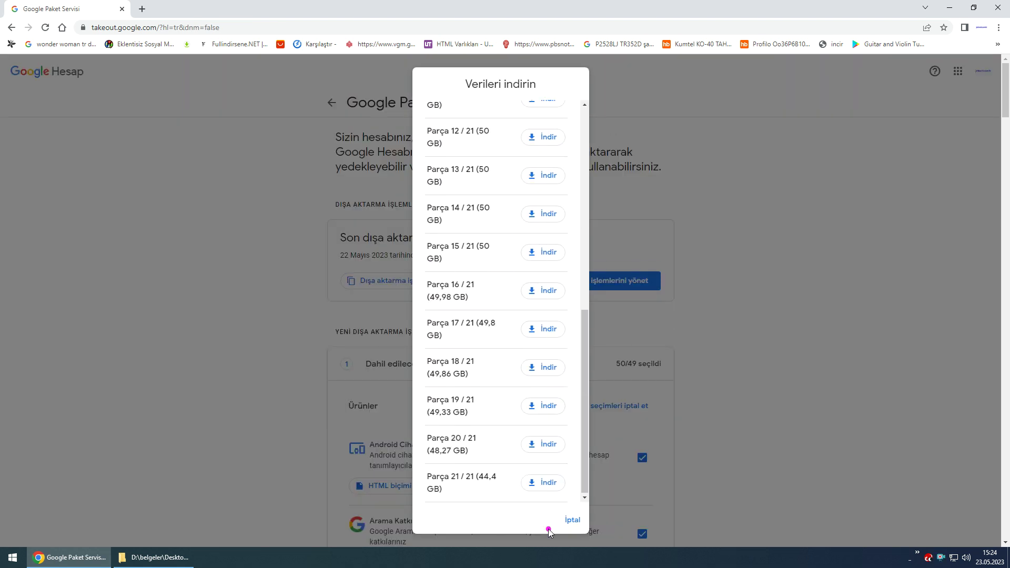
{"action": "left_click", "coordinate": [572, 515]}
- Deselect all products and include only "YouTube ve YouTube Music" in the new export
{"action": "scroll", "coordinate": [768, 437], "scroll_direction": "down", "scroll_amount": 4}
{"action": "scroll", "coordinate": [679, 314], "scroll_direction": "up", "scroll_amount": 3}
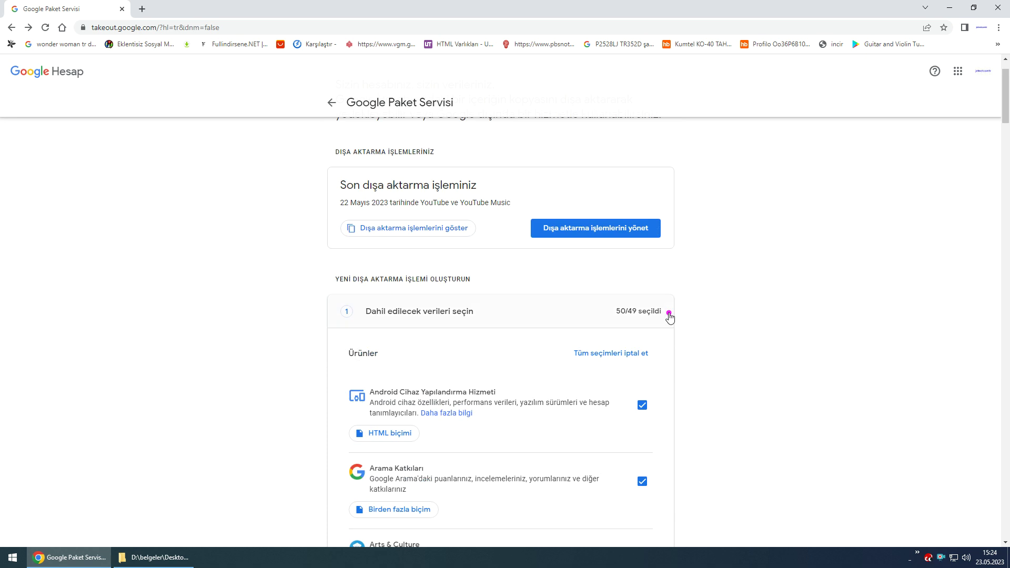
{"action": "left_click", "coordinate": [627, 357]}
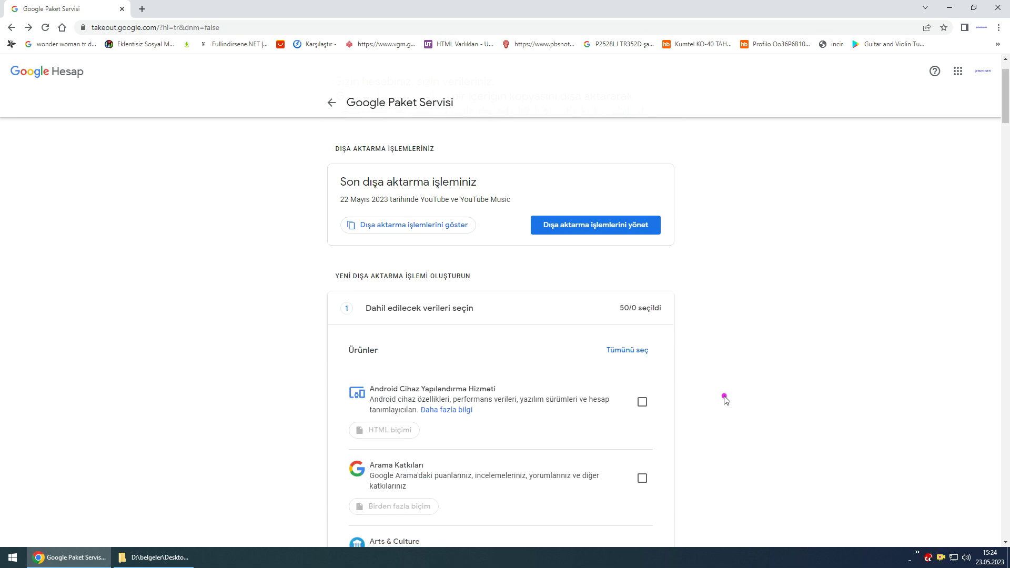
{"action": "scroll", "coordinate": [737, 400], "scroll_direction": "down", "scroll_amount": 15}
{"action": "scroll", "coordinate": [729, 406], "scroll_direction": "down", "scroll_amount": 20}
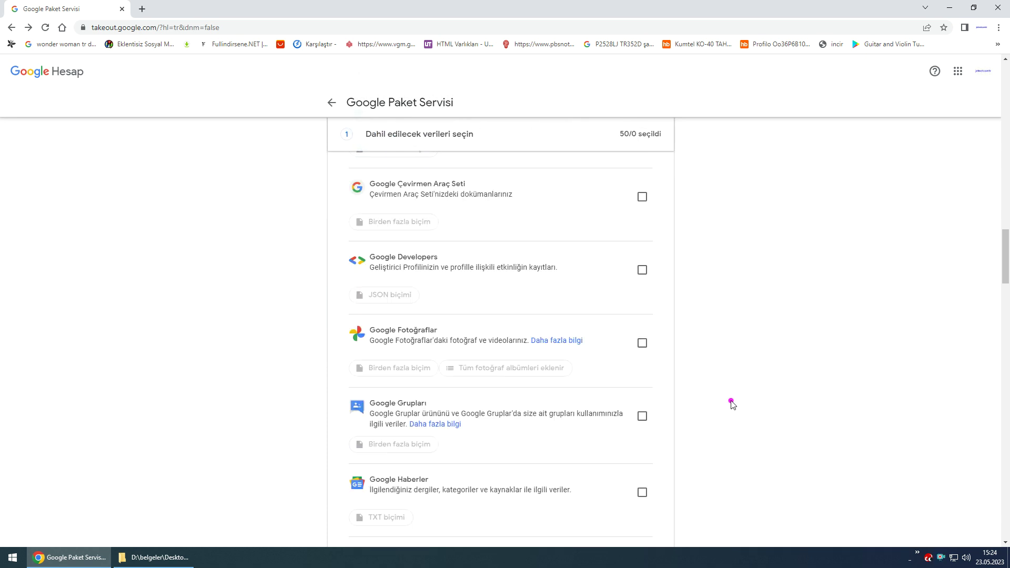
{"action": "scroll", "coordinate": [722, 396], "scroll_direction": "down", "scroll_amount": 20}
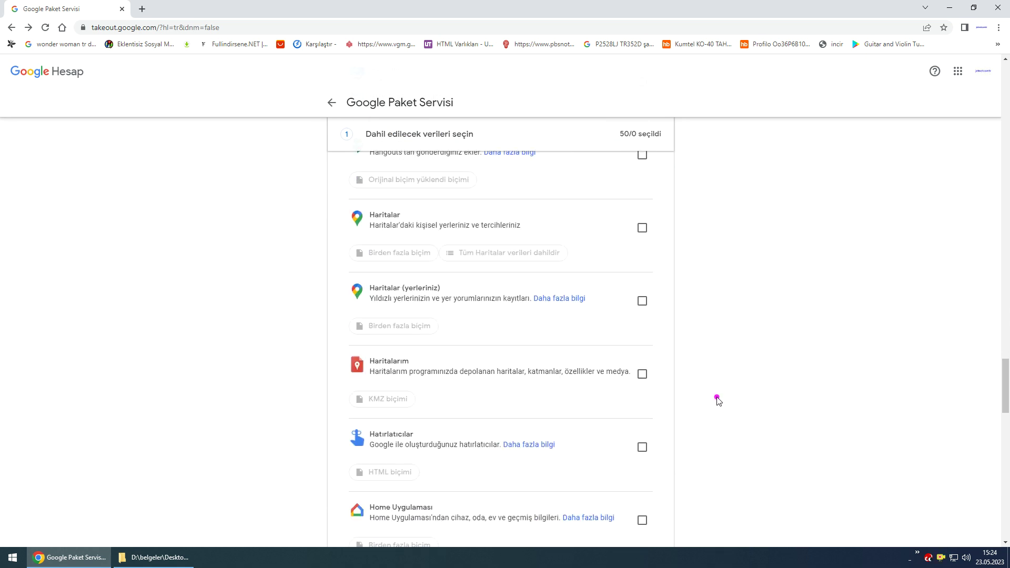
{"action": "scroll", "coordinate": [718, 404], "scroll_direction": "down", "scroll_amount": 10}
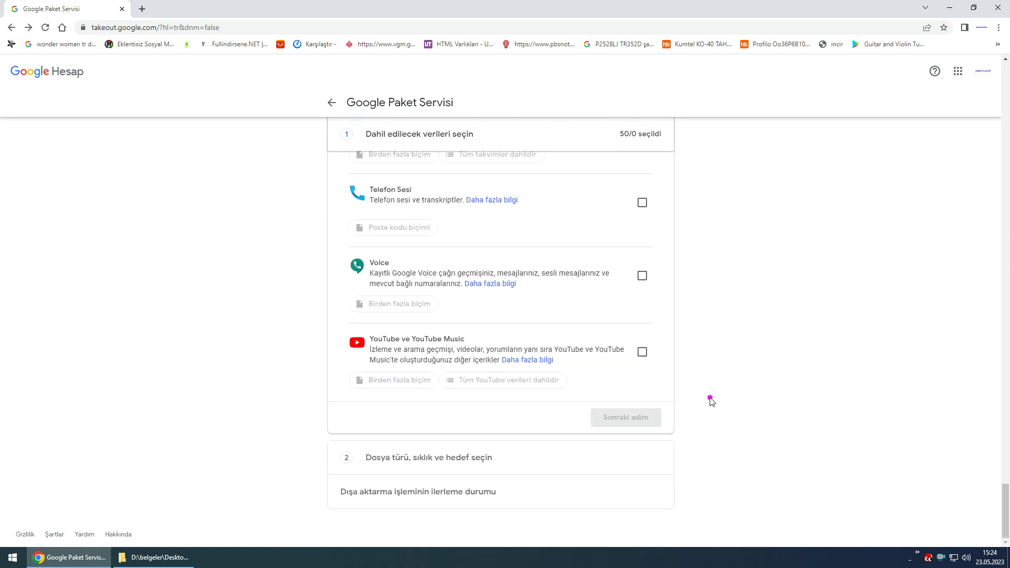
{"action": "left_click", "coordinate": [642, 353]}
- Limit the YouTube content options to "videolar" only and proceed to the delivery settings
{"action": "left_click", "coordinate": [514, 381]}
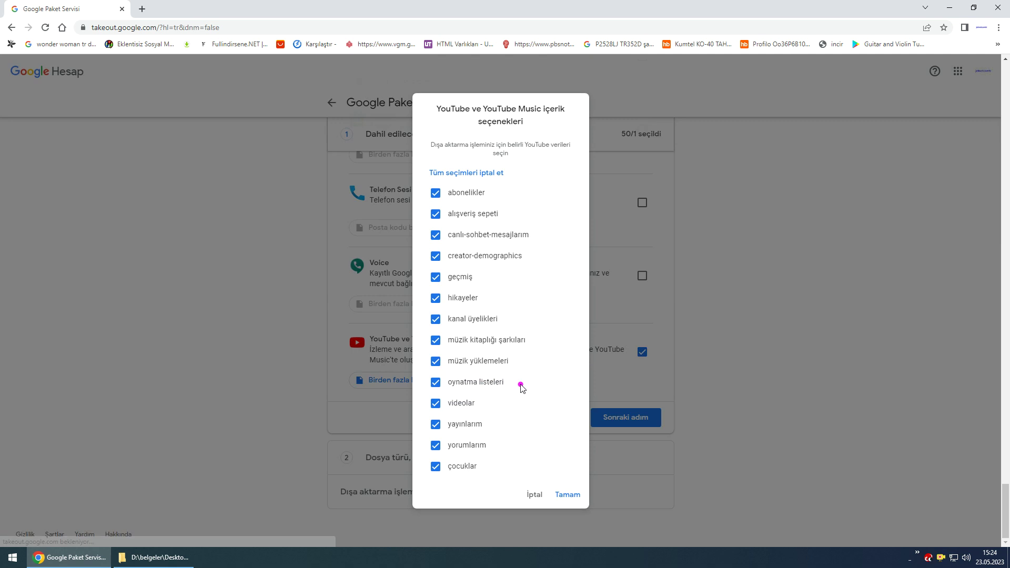
{"action": "left_click", "coordinate": [440, 180]}
{"action": "left_click", "coordinate": [435, 404]}
{"action": "left_click", "coordinate": [568, 494]}
{"action": "left_click", "coordinate": [626, 418]}
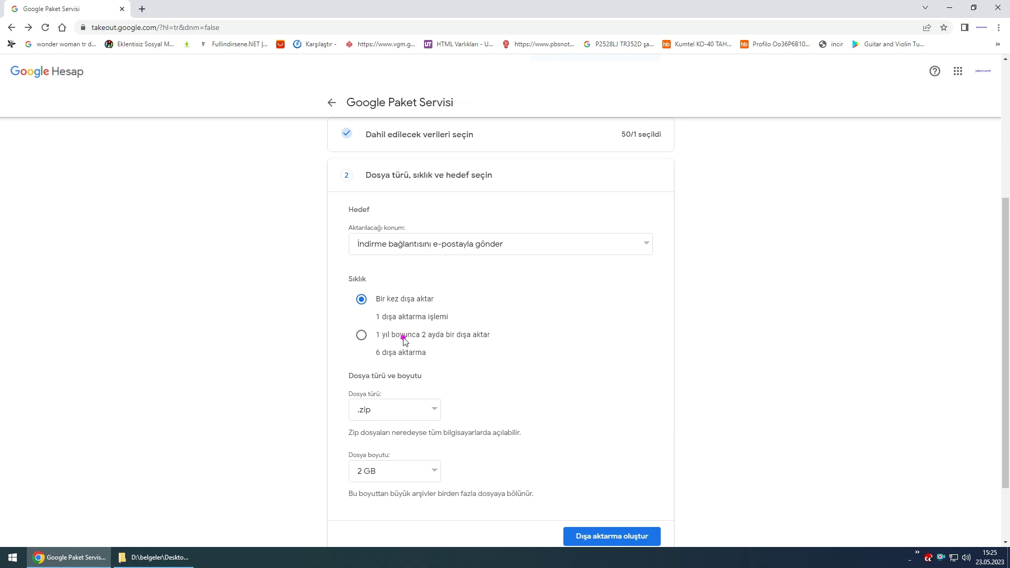
- Set the export's file size to 50 GB and create the export
{"action": "left_click", "coordinate": [395, 470]}
{"action": "left_click", "coordinate": [371, 526]}
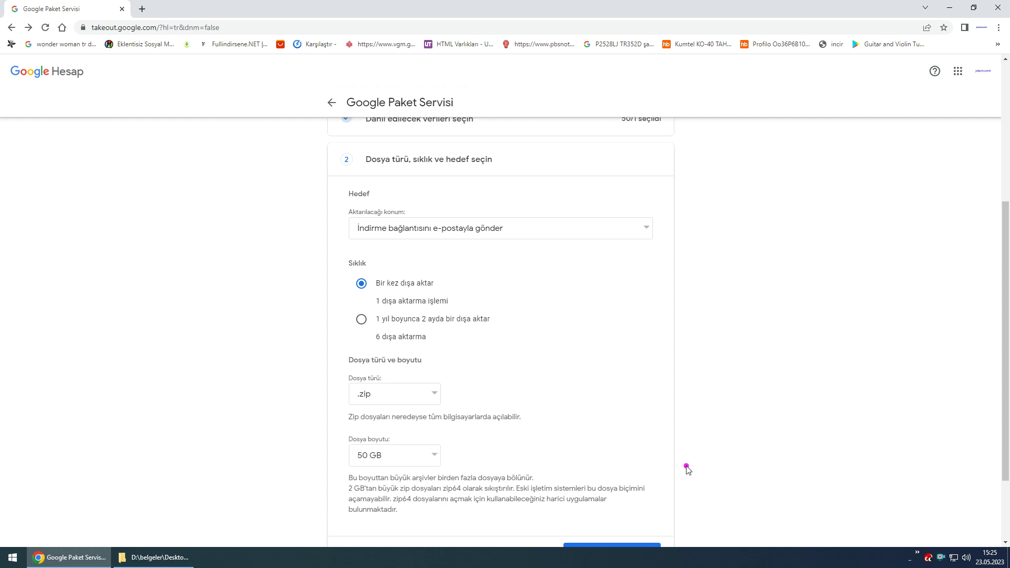
{"action": "scroll", "coordinate": [689, 466], "scroll_direction": "down", "scroll_amount": 2}
{"action": "left_click", "coordinate": [626, 451]}
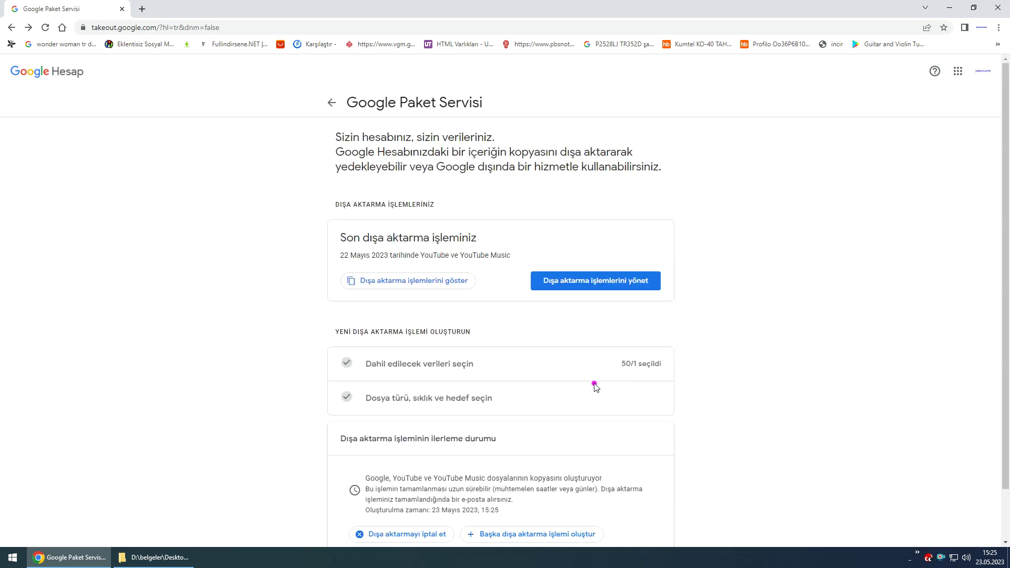
- Highlight the creation time in the new export's progress section and close the Takeout page
{"action": "scroll", "coordinate": [595, 379], "scroll_direction": "down", "scroll_amount": 1}
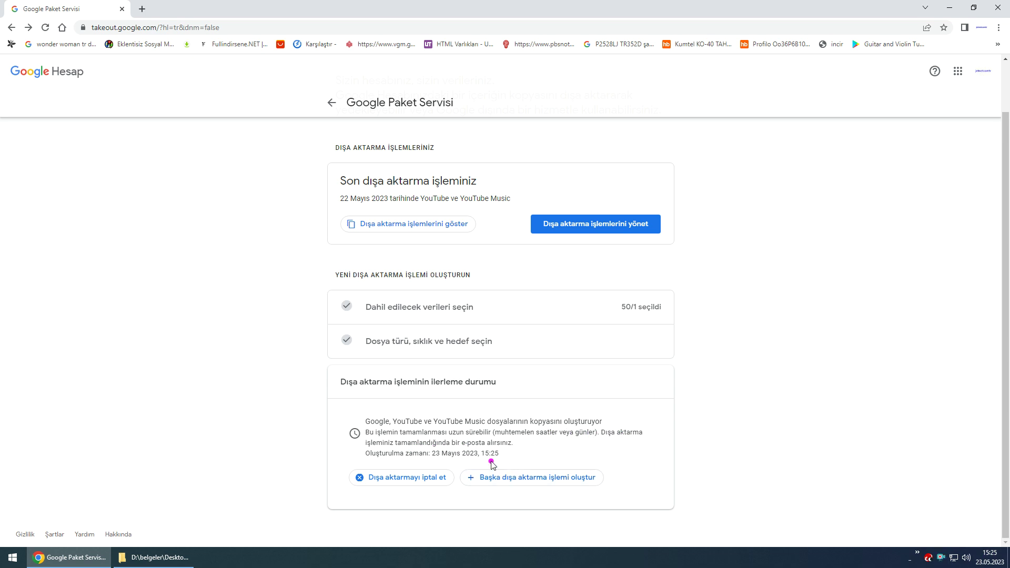
{"action": "left_click_drag", "start_coordinate": [432, 454], "coordinate": [510, 455]}
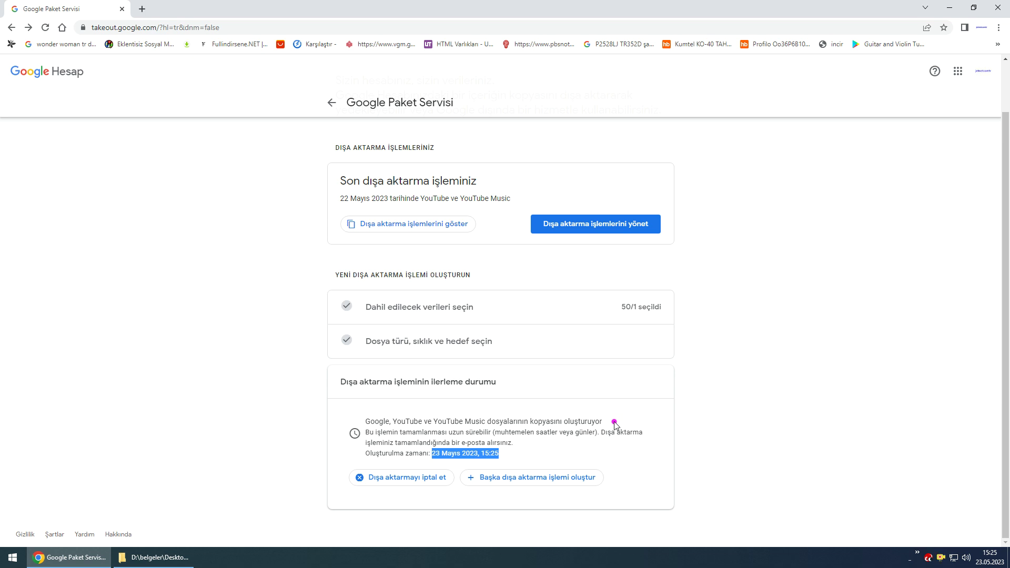
{"action": "left_click", "coordinate": [121, 9]}
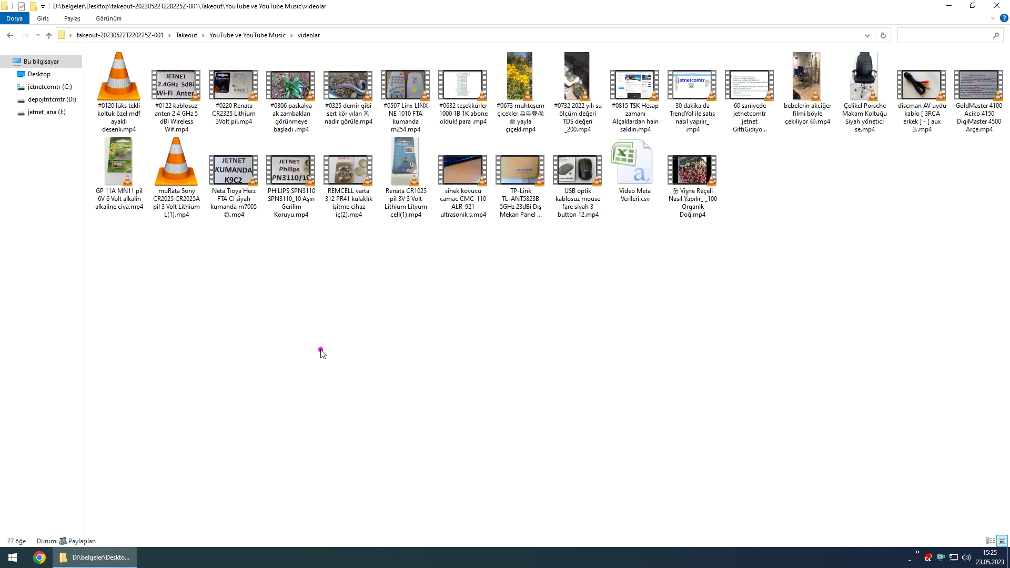
- Reopen Chrome, go to the Yahoo Mail inbox and open the Google Paket Servisi message "Google verileriniz indirilmeye hazır"
{"action": "left_click", "coordinate": [38, 559]}
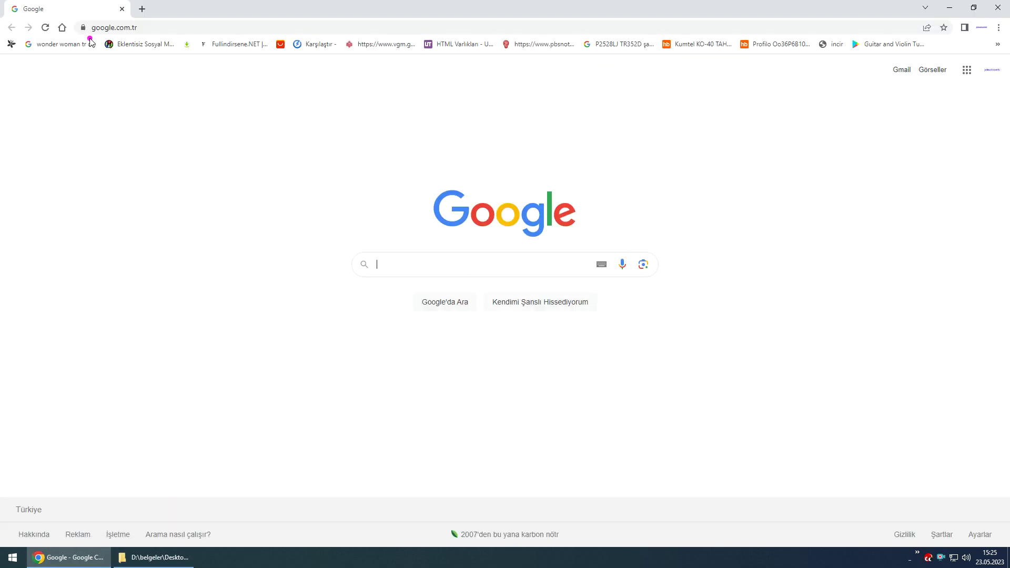
{"action": "left_click", "coordinate": [60, 28]}
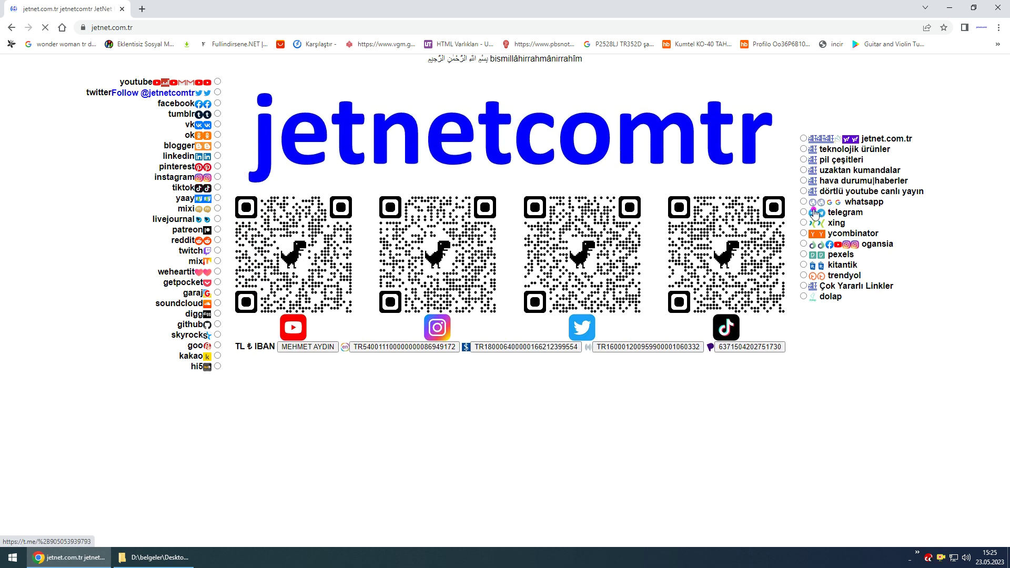
{"action": "left_click", "coordinate": [853, 160]}
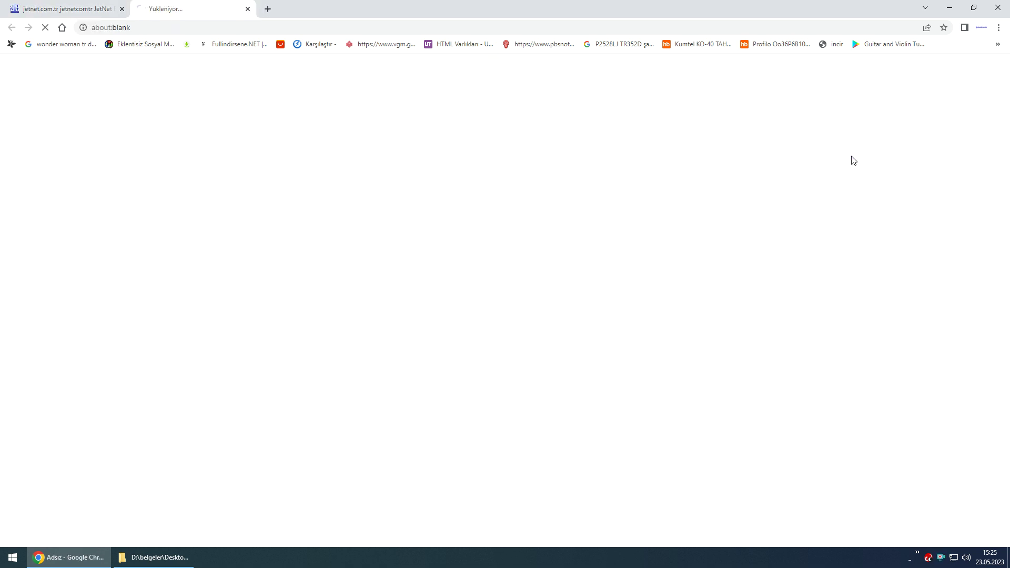
{"action": "left_click", "coordinate": [122, 9]}
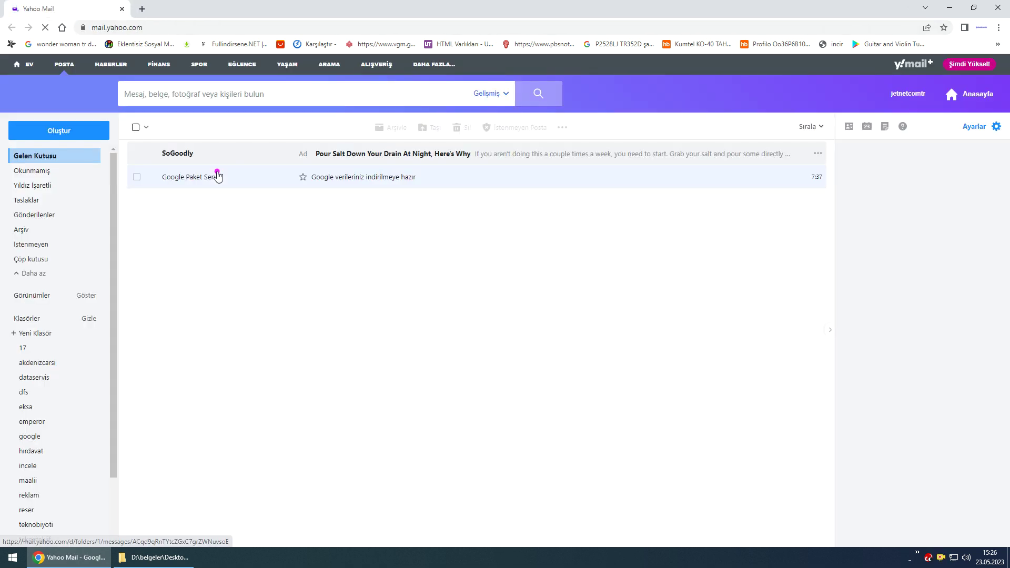
{"action": "left_click", "coordinate": [196, 179]}
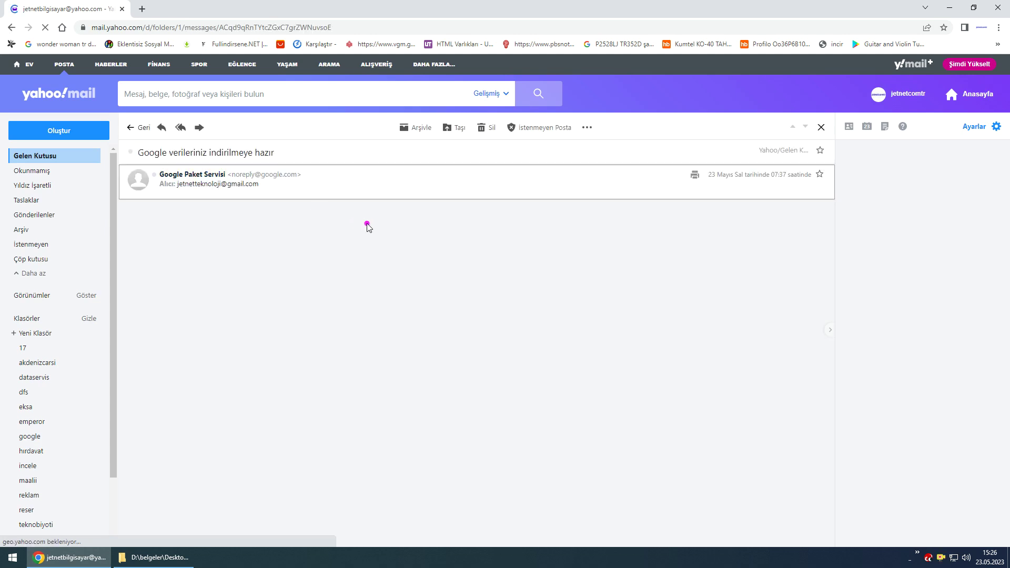
- Start downloading parts 1 and 2 of the 21-part export from the e-mail's link, signing in with the account password
{"action": "scroll", "coordinate": [537, 334], "scroll_direction": "down", "scroll_amount": 3}
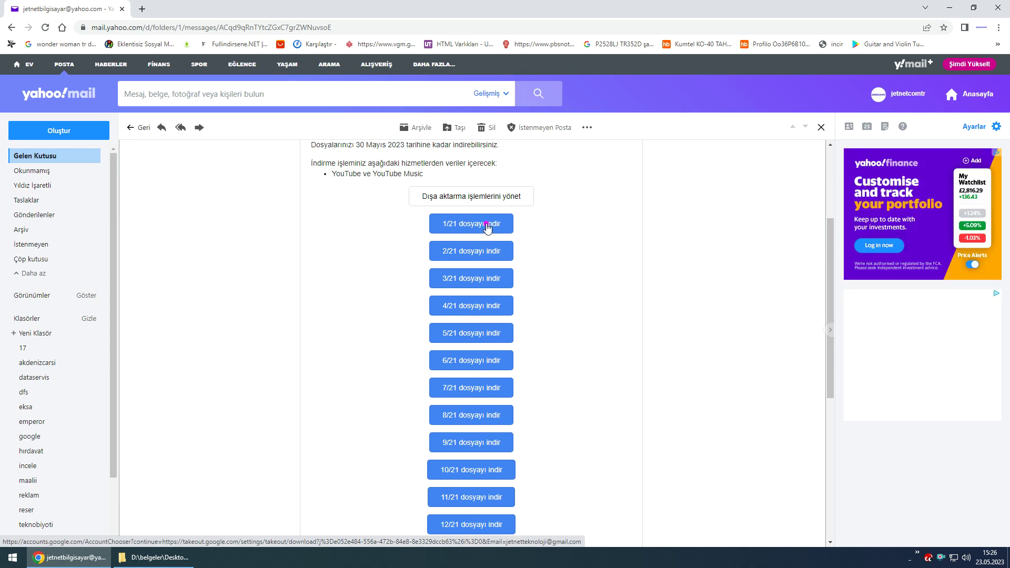
{"action": "scroll", "coordinate": [513, 258], "scroll_direction": "down", "scroll_amount": 1}
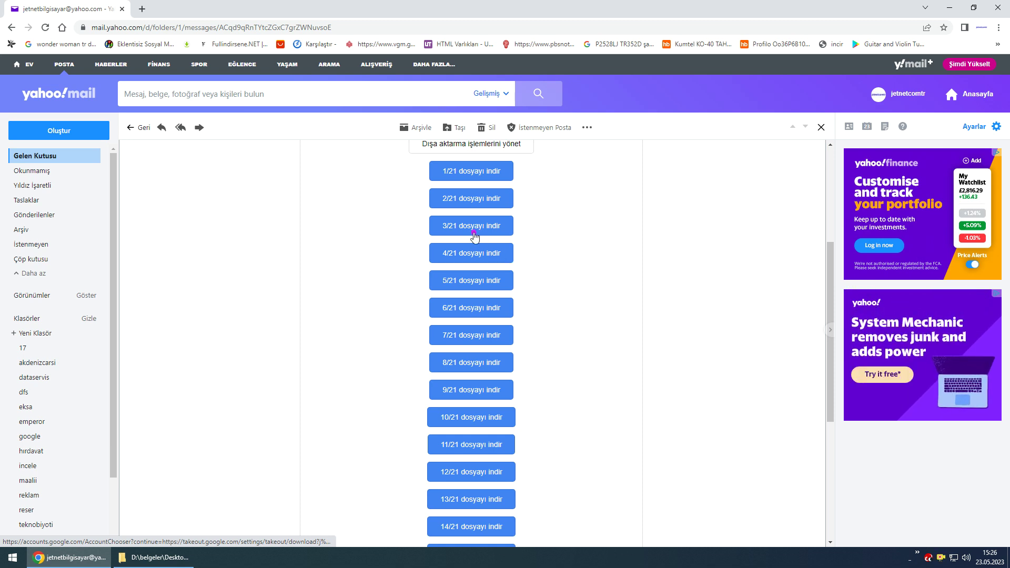
{"action": "left_click", "coordinate": [492, 177]}
{"action": "left_click", "coordinate": [126, 14]}
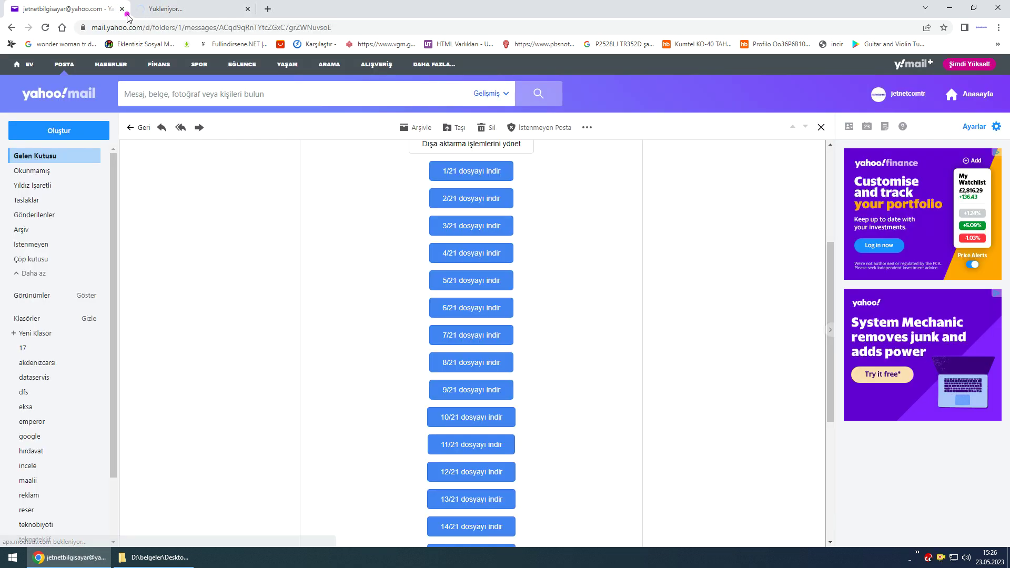
{"action": "left_click", "coordinate": [121, 9]}
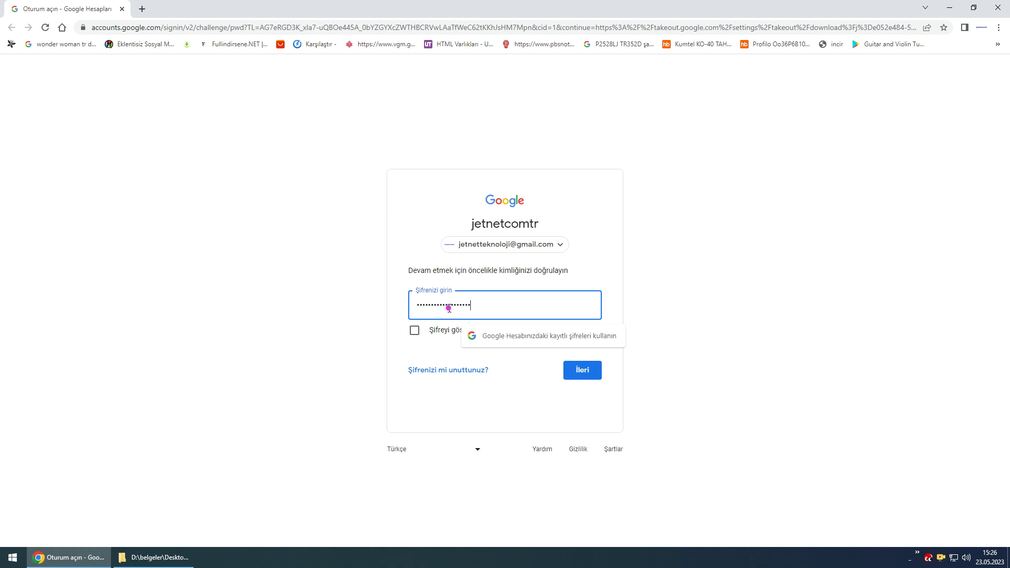
{"action": "left_click", "coordinate": [581, 371]}
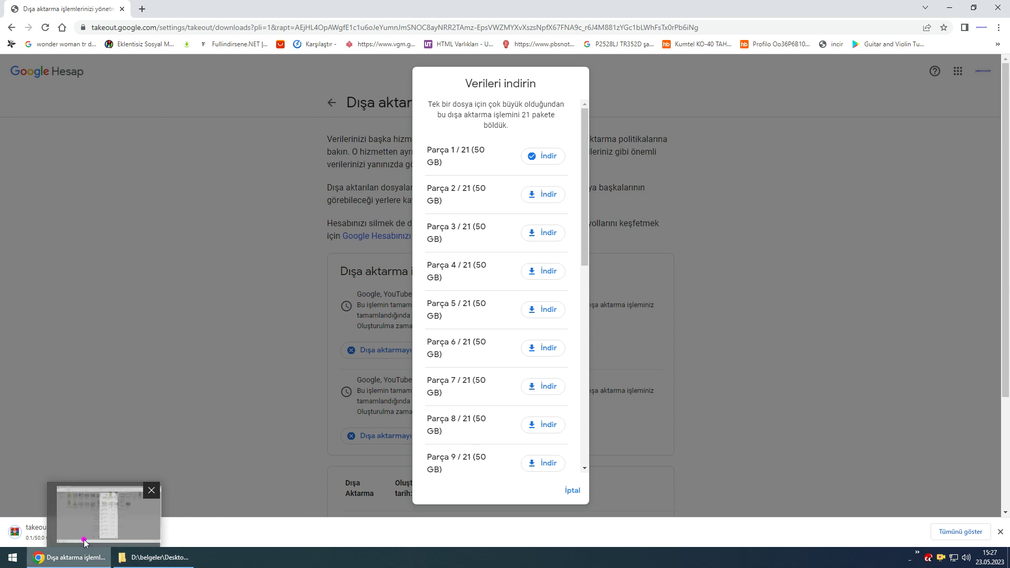
{"action": "left_click", "coordinate": [549, 196]}
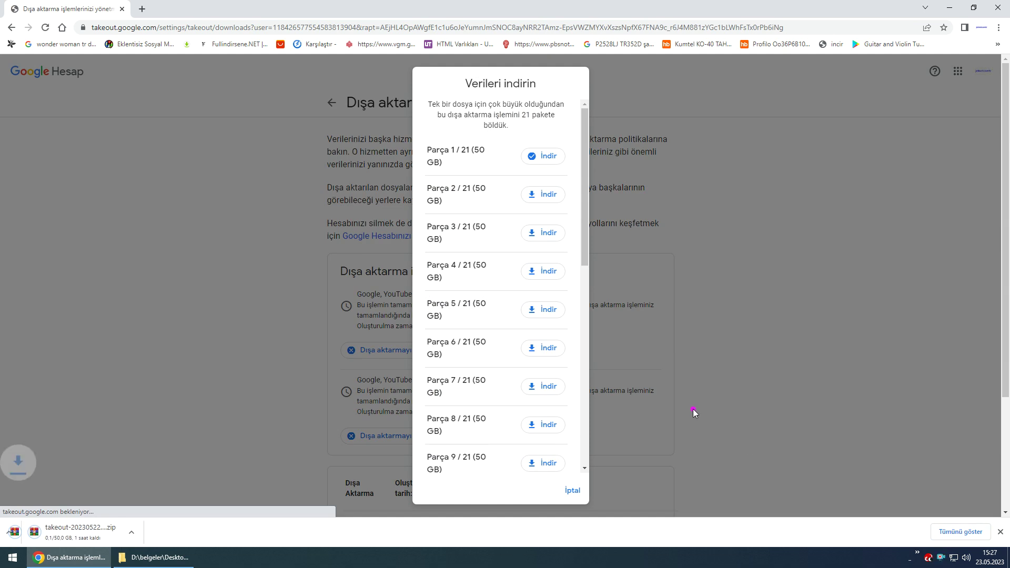
- Cancel the takeout zip downloads and remove both entries from the downloads list
{"action": "left_click", "coordinate": [961, 532]}
{"action": "left_click", "coordinate": [452, 205]}
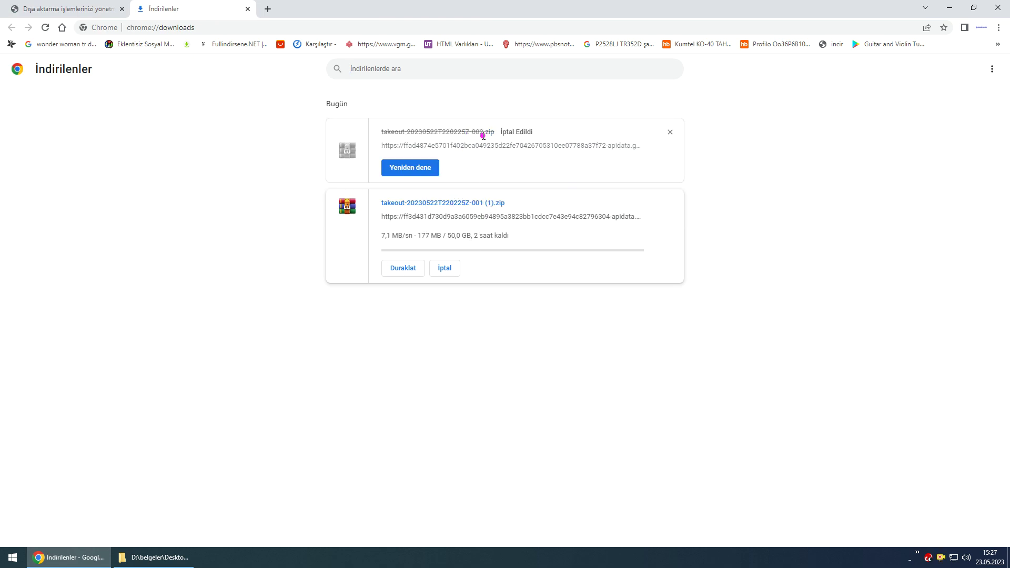
{"action": "left_click", "coordinate": [454, 269]}
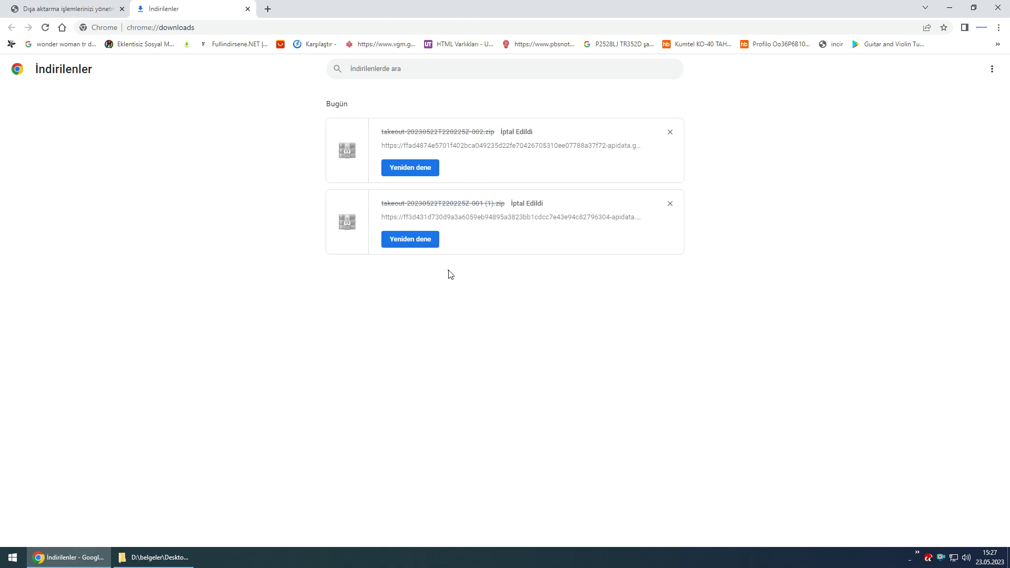
{"action": "left_click", "coordinate": [669, 206]}
{"action": "left_click", "coordinate": [669, 133]}
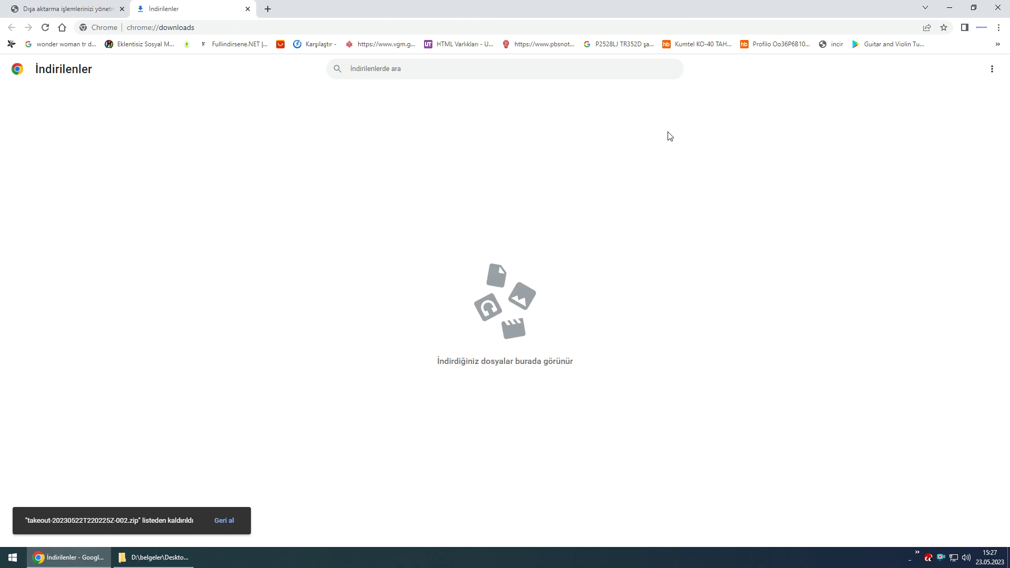
- Close the downloads page, the Takeout page and the File Explorer window
{"action": "left_click", "coordinate": [248, 9]}
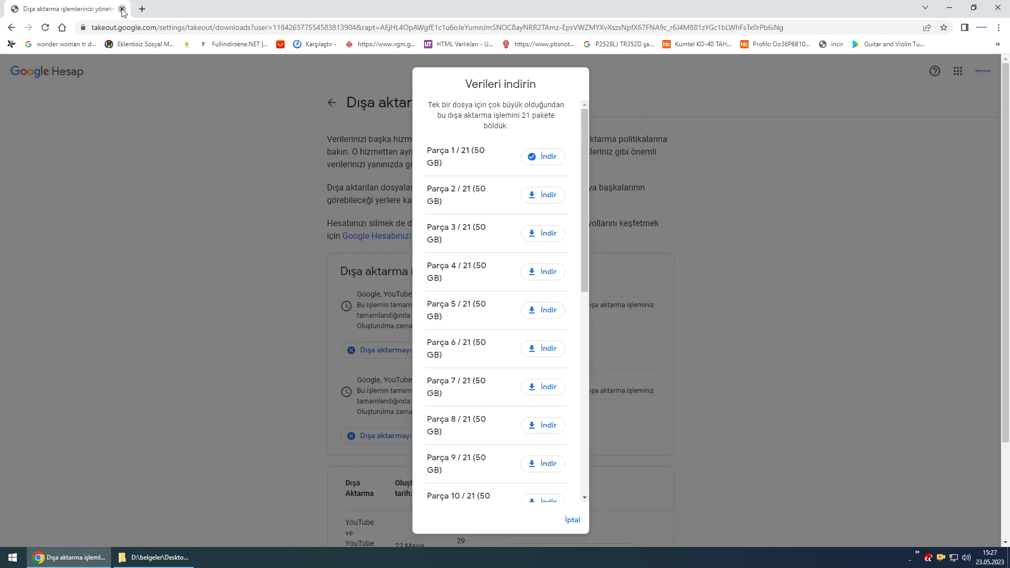
{"action": "left_click", "coordinate": [122, 10]}
{"action": "left_click", "coordinate": [998, 6]}
- Open the extracted takeout folder on the desktop down to its videolar folder and select the #0220 Renata CR2325 video
{"action": "left_click", "coordinate": [90, 274]}
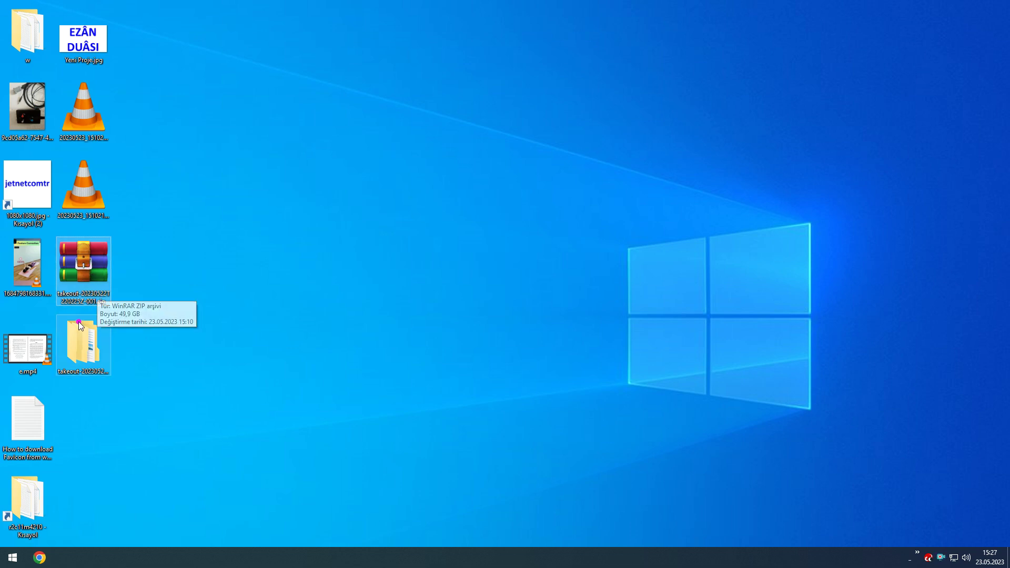
{"action": "double_click", "coordinate": [82, 344]}
{"action": "double_click", "coordinate": [115, 71]}
{"action": "left_click", "coordinate": [148, 71]}
{"action": "double_click", "coordinate": [148, 70]}
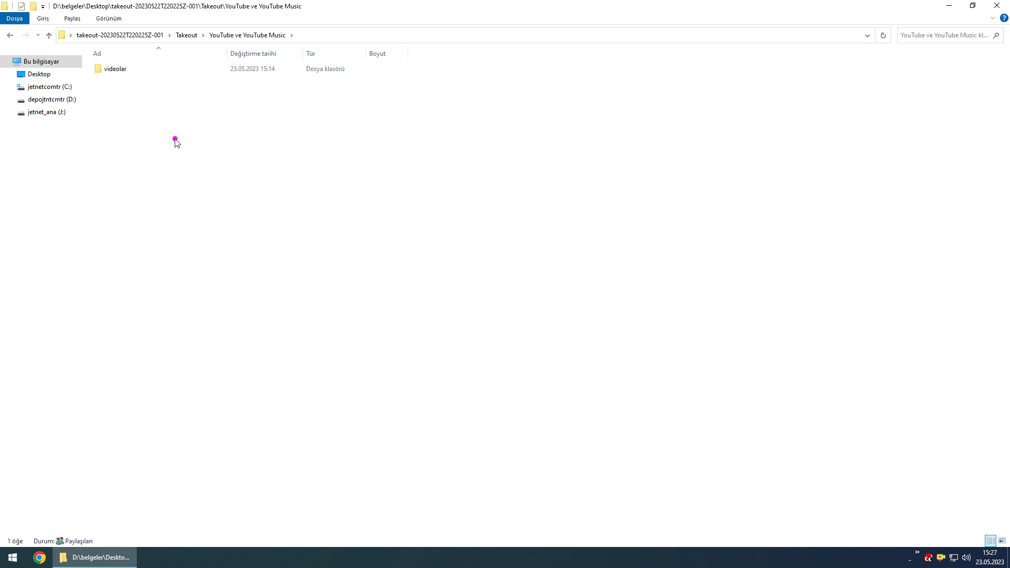
{"action": "double_click", "coordinate": [131, 72]}
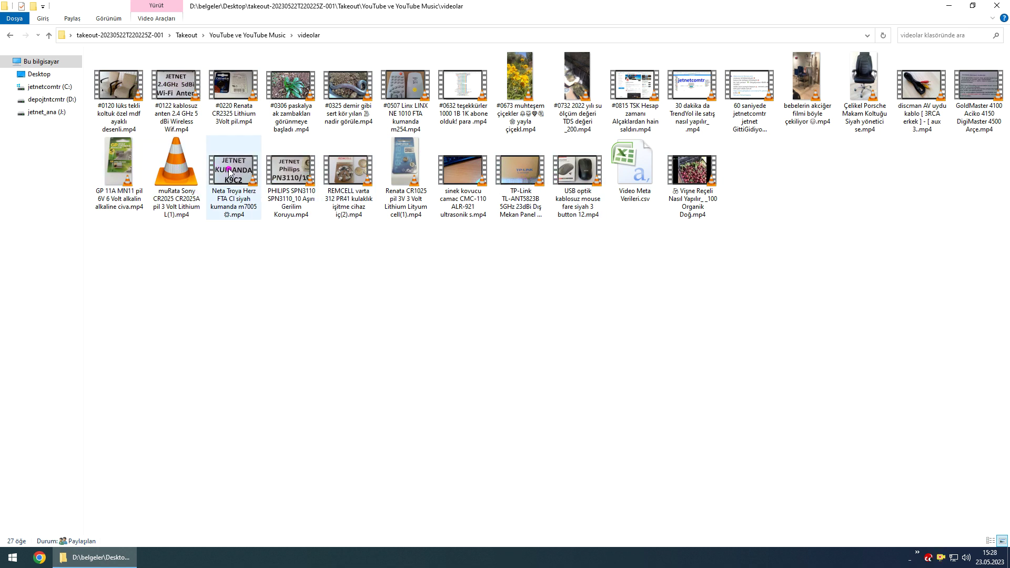
{"action": "left_click", "coordinate": [236, 84]}
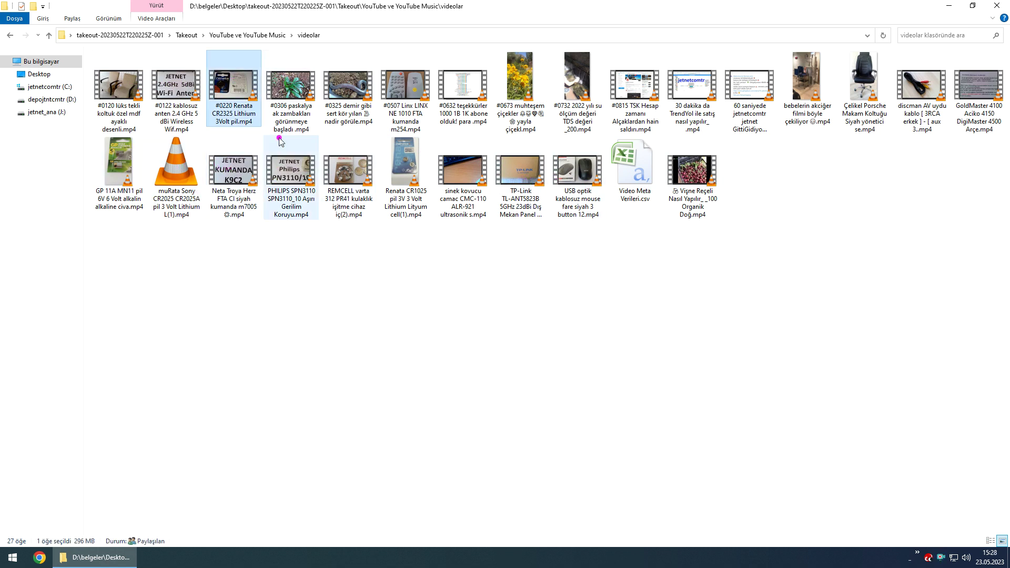
- View the detailed properties of the PHILIPS SPN3110 video, including its frame size and bit rate, and close them without changes
{"action": "right_click", "coordinate": [292, 174]}
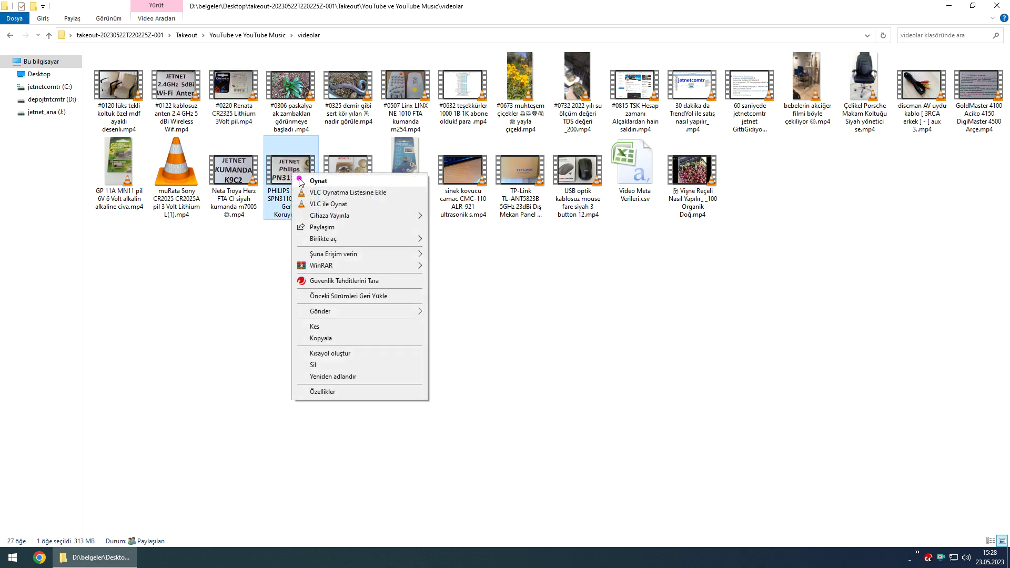
{"action": "left_click", "coordinate": [357, 392]}
{"action": "left_click", "coordinate": [363, 198]}
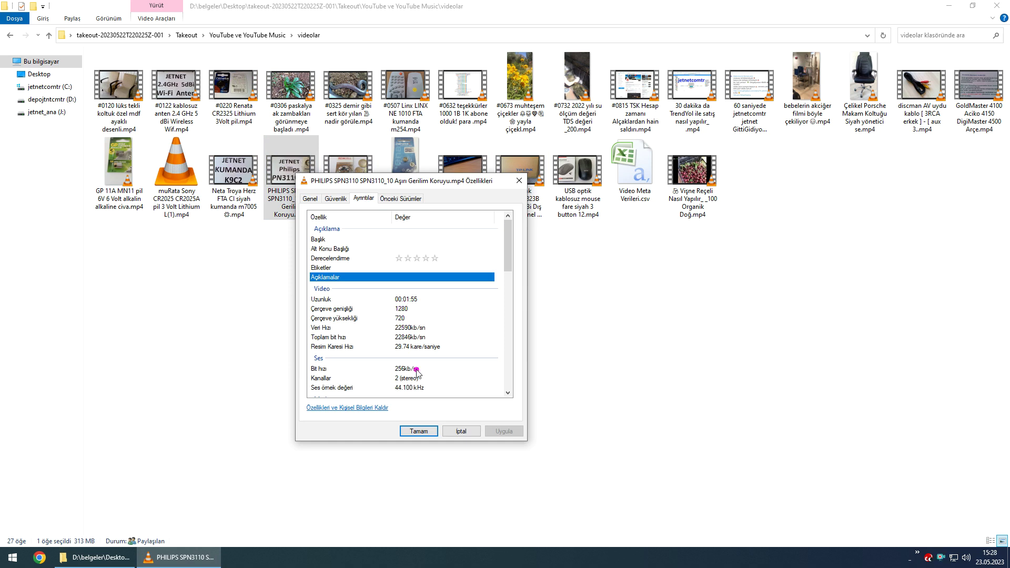
{"action": "left_click", "coordinate": [461, 433]}
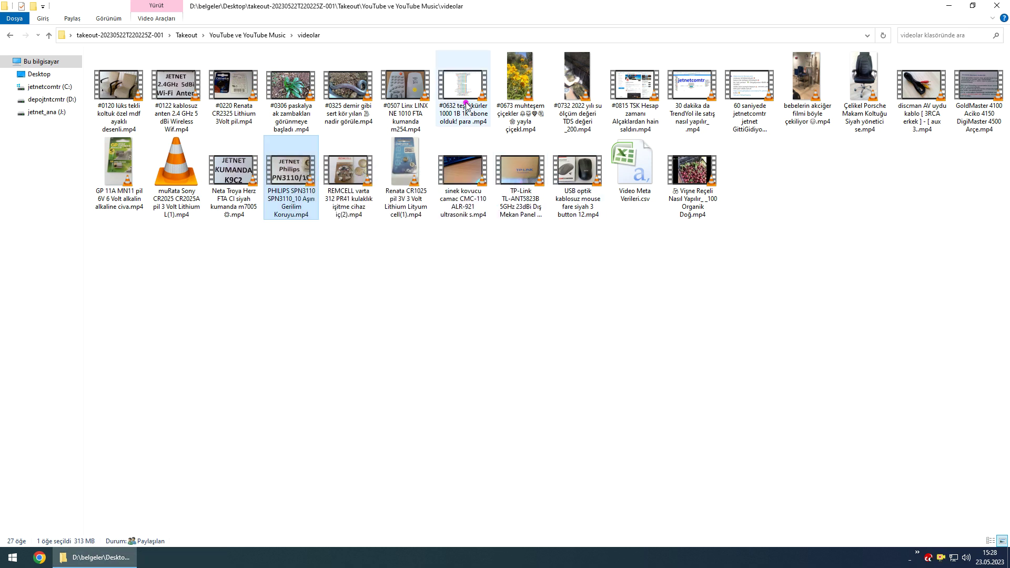
- View the detailed properties of the #0673 yayla flowers video, including its frame size and data rate, and close them without changes
{"action": "right_click", "coordinate": [515, 91]}
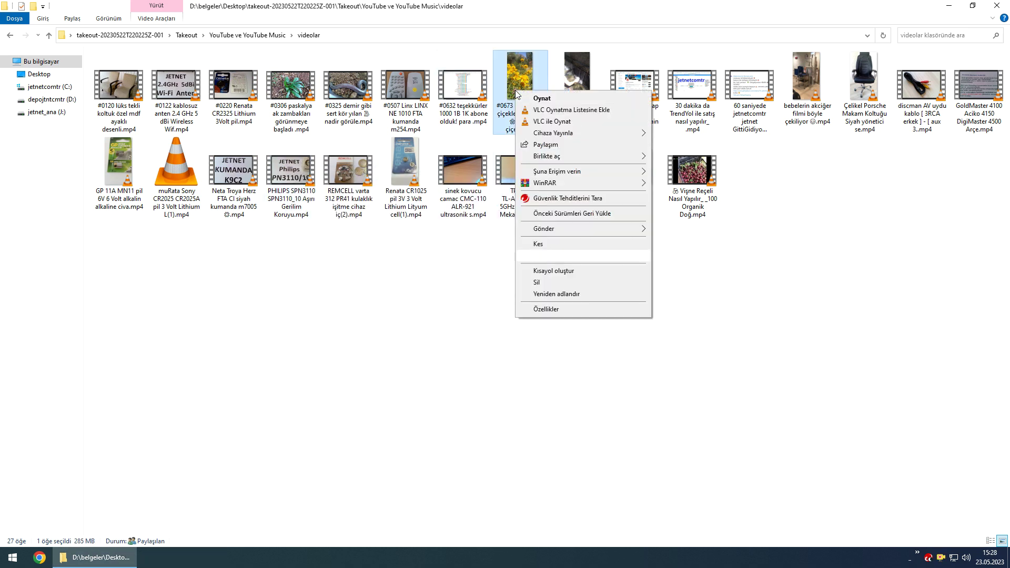
{"action": "left_click", "coordinate": [597, 313]}
{"action": "left_click", "coordinate": [588, 116]}
{"action": "left_click", "coordinate": [638, 231]}
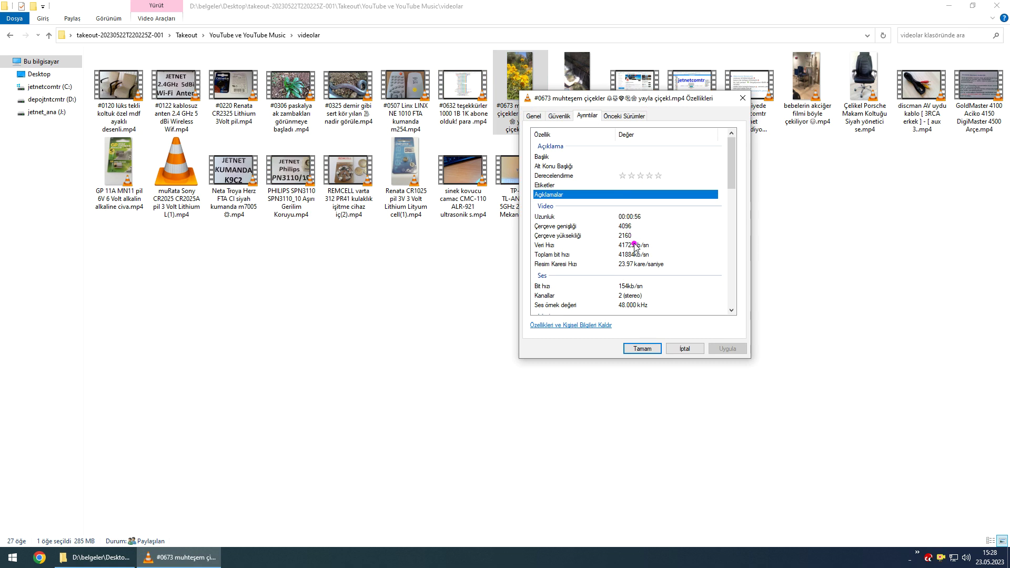
{"action": "left_click", "coordinate": [685, 351]}
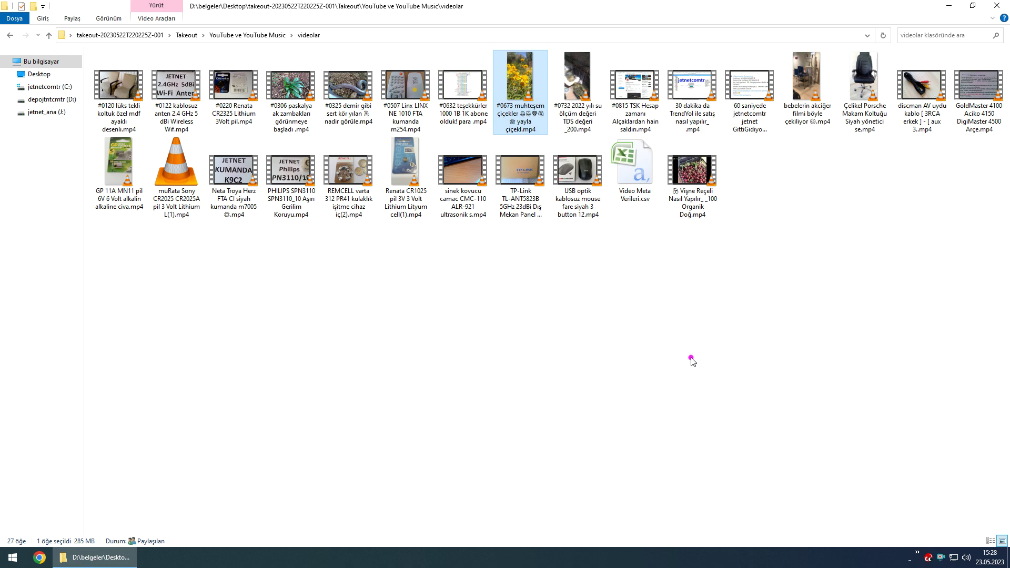
- Open Video Meta Verileri.csv in Notepad in a maximized window, read through the metadata of the first several videos, and close it
{"action": "right_click", "coordinate": [642, 161]}
{"action": "mouse_move", "coordinate": [686, 221]}
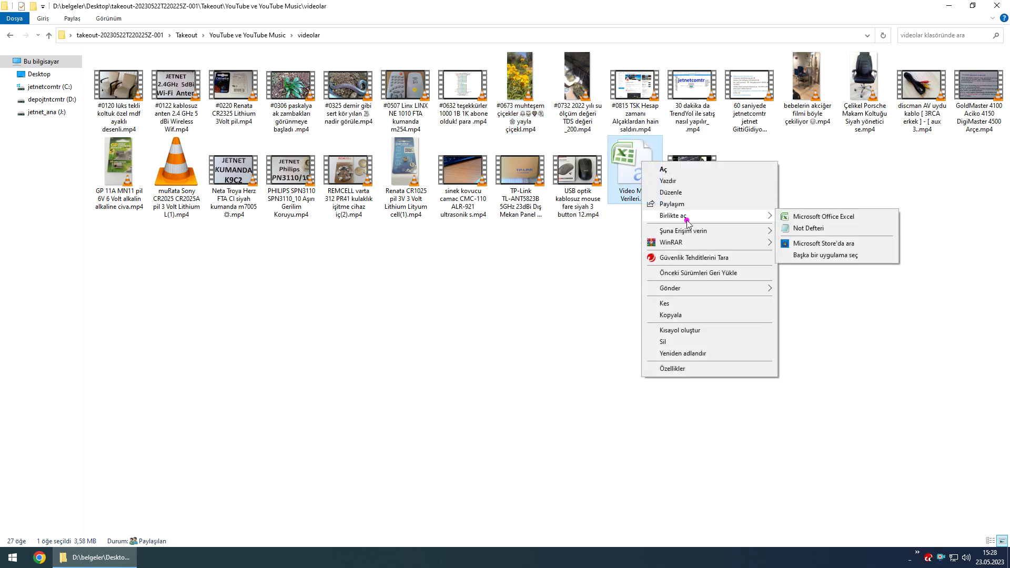
{"action": "left_click", "coordinate": [838, 228]}
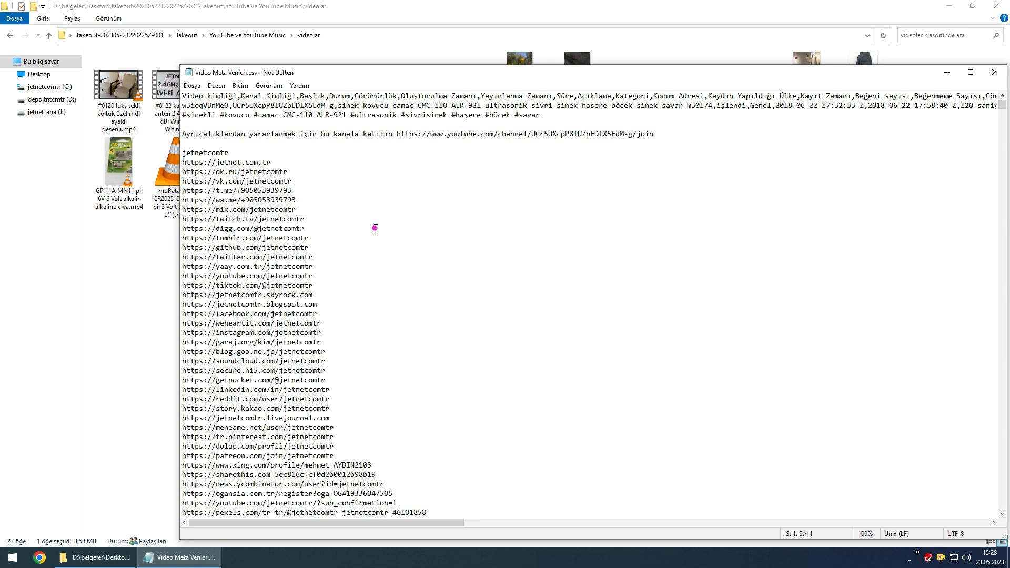
{"action": "double_click", "coordinate": [341, 76]}
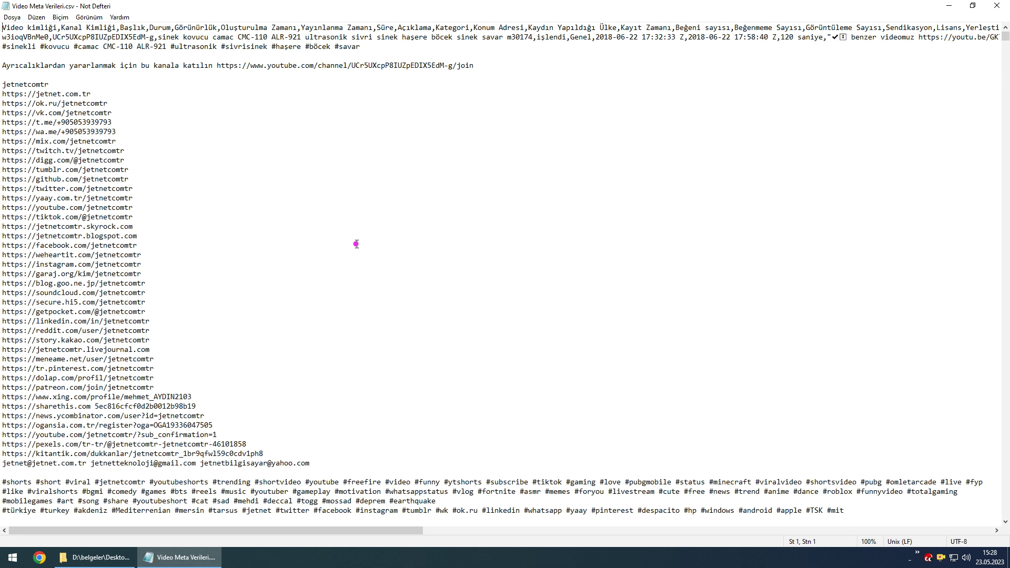
{"action": "scroll", "coordinate": [361, 261], "scroll_direction": "down", "scroll_amount": 17}
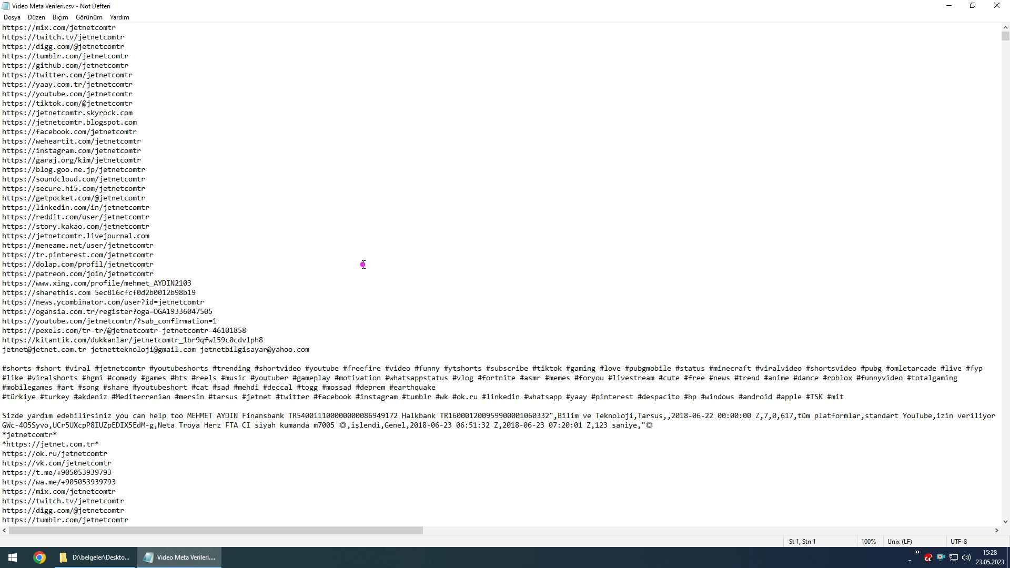
{"action": "scroll", "coordinate": [367, 271], "scroll_direction": "down", "scroll_amount": 20}
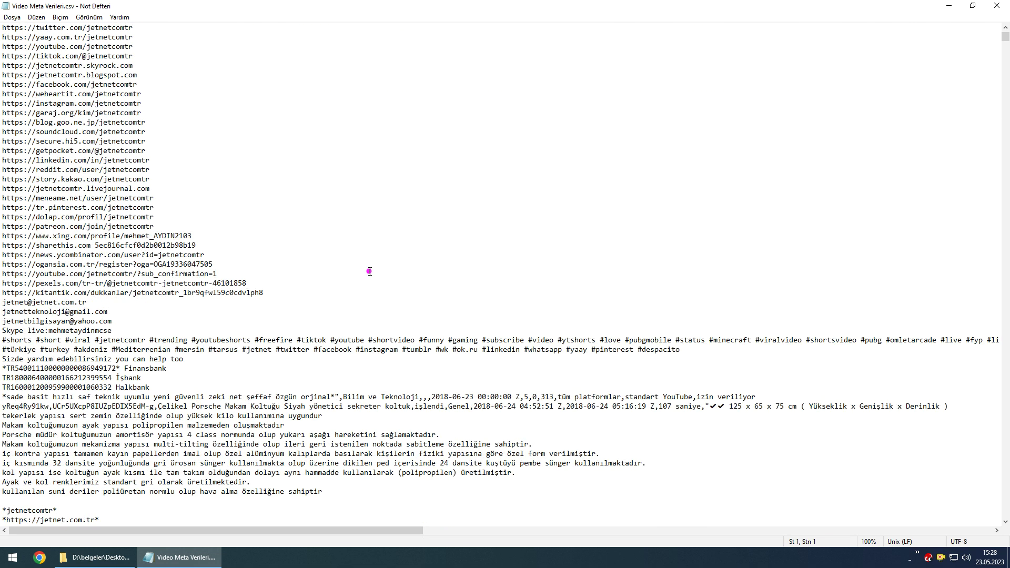
{"action": "scroll", "coordinate": [439, 287], "scroll_direction": "down", "scroll_amount": 20}
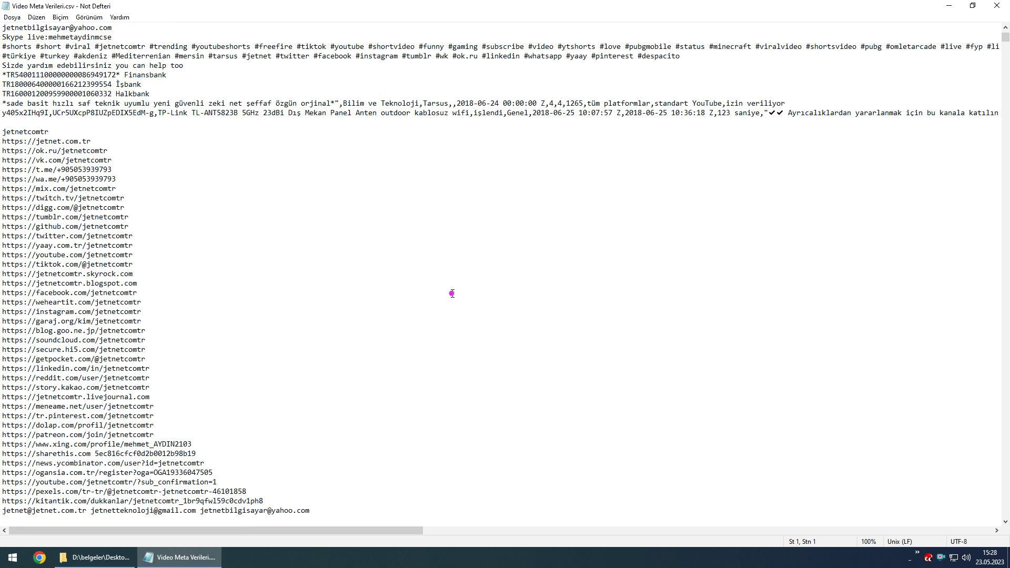
{"action": "scroll", "coordinate": [469, 297], "scroll_direction": "down", "scroll_amount": 8}
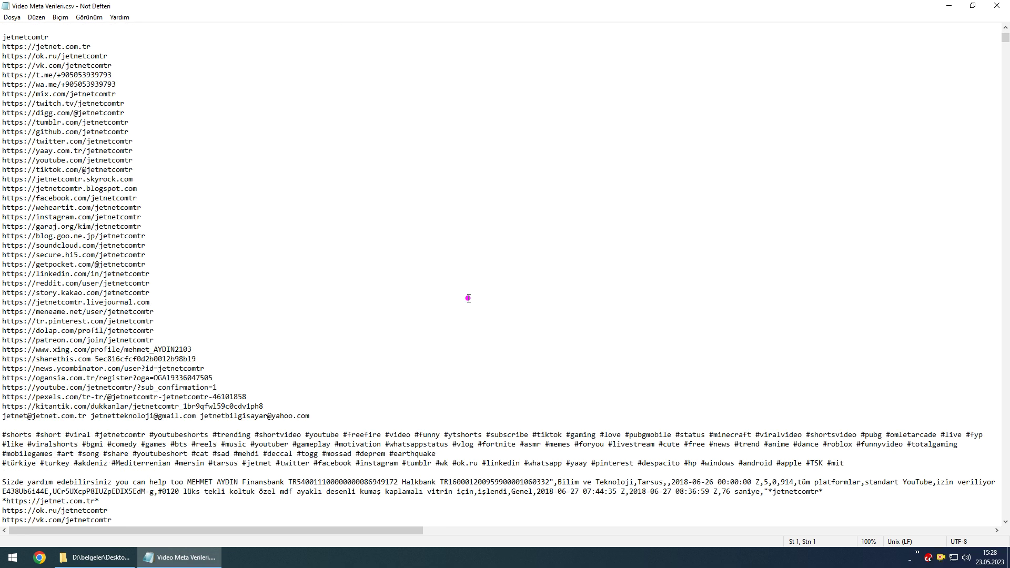
{"action": "left_click", "coordinate": [997, 6]}
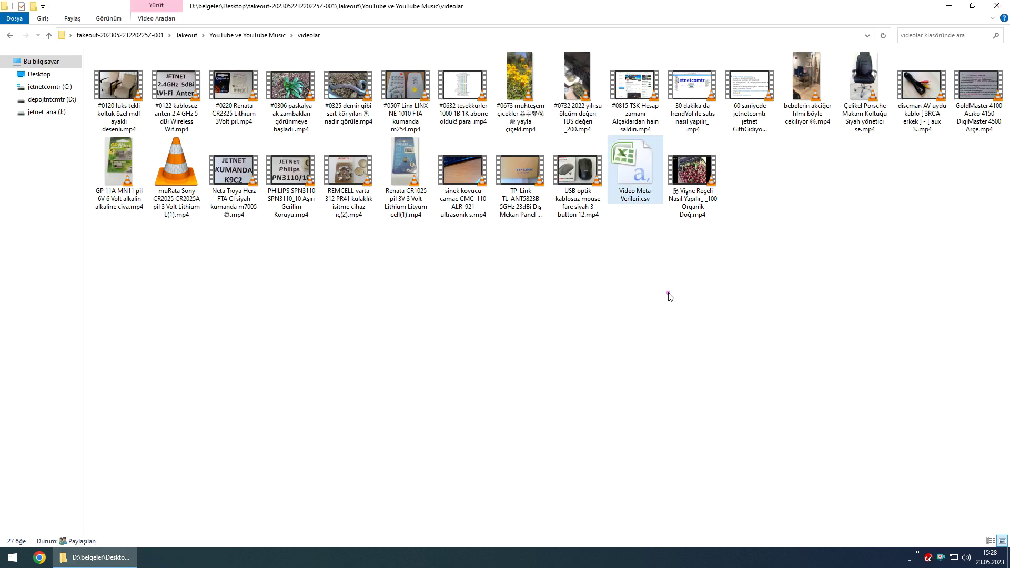
- Reopen Video Meta Verileri.csv in Notepad, examine the metadata through to the end of the file, then close it and deselect the file
{"action": "right_click", "coordinate": [636, 172]}
{"action": "mouse_move", "coordinate": [682, 223]}
{"action": "left_click", "coordinate": [808, 238]}
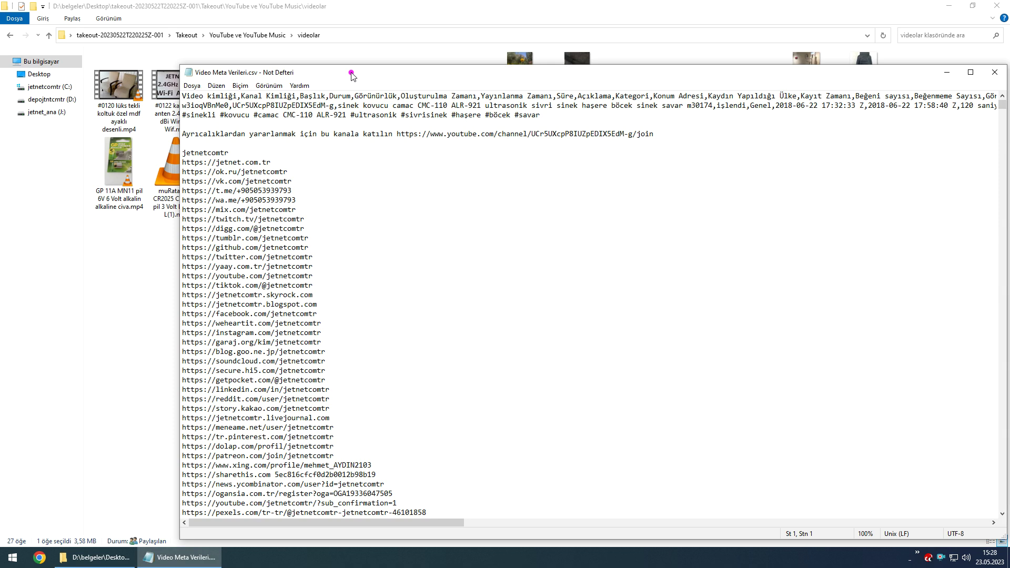
{"action": "double_click", "coordinate": [351, 75]}
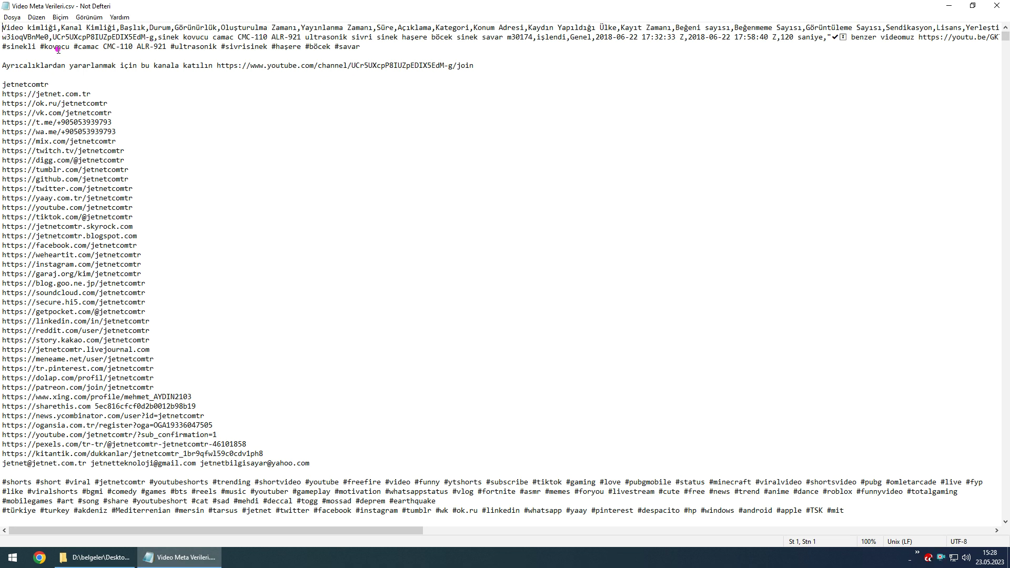
{"action": "scroll", "coordinate": [62, 214], "scroll_direction": "down", "scroll_amount": 13}
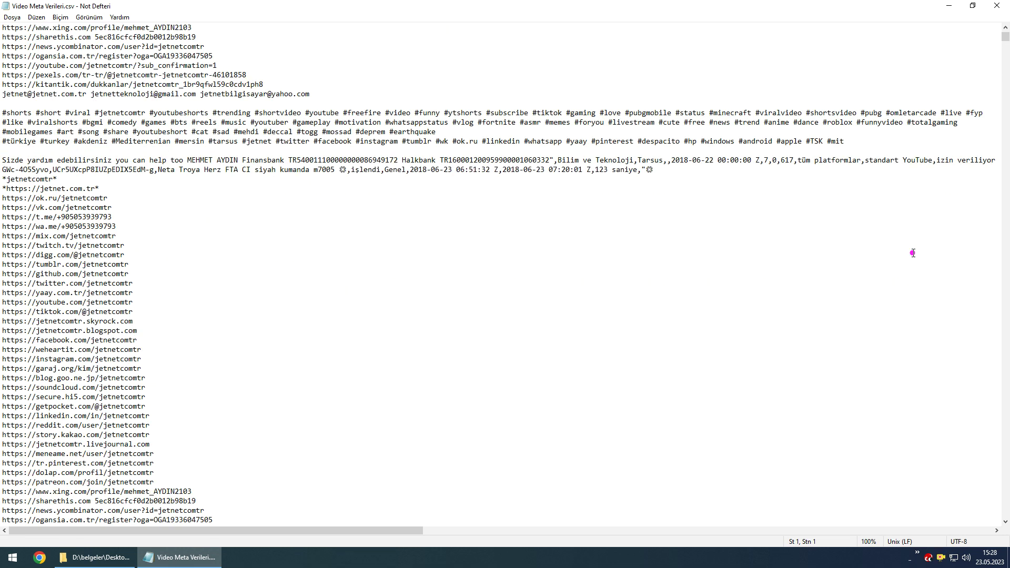
{"action": "left_click_drag", "start_coordinate": [1006, 37], "coordinate": [1007, 448]}
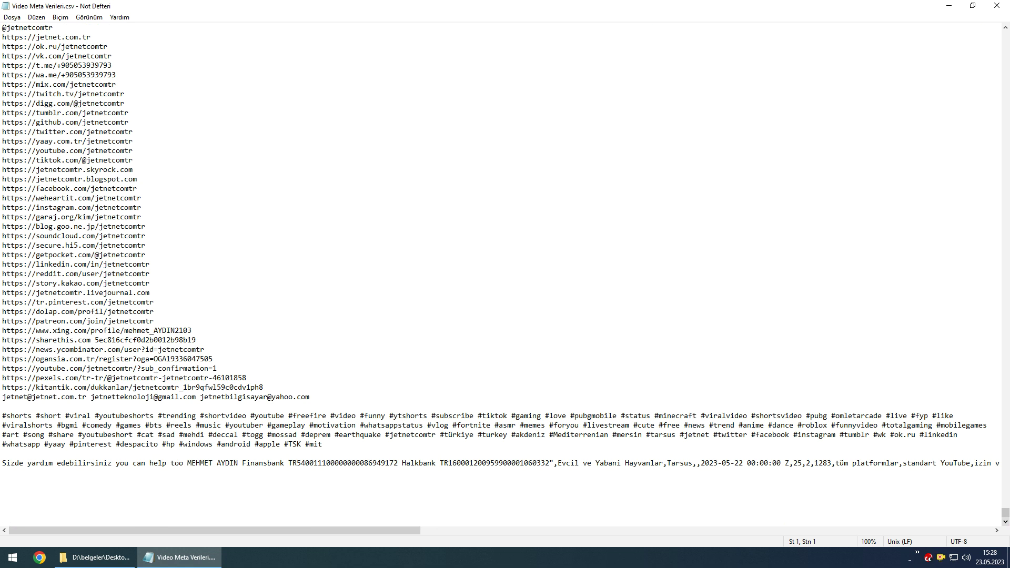
{"action": "left_click", "coordinate": [996, 5]}
{"action": "left_click", "coordinate": [519, 322]}
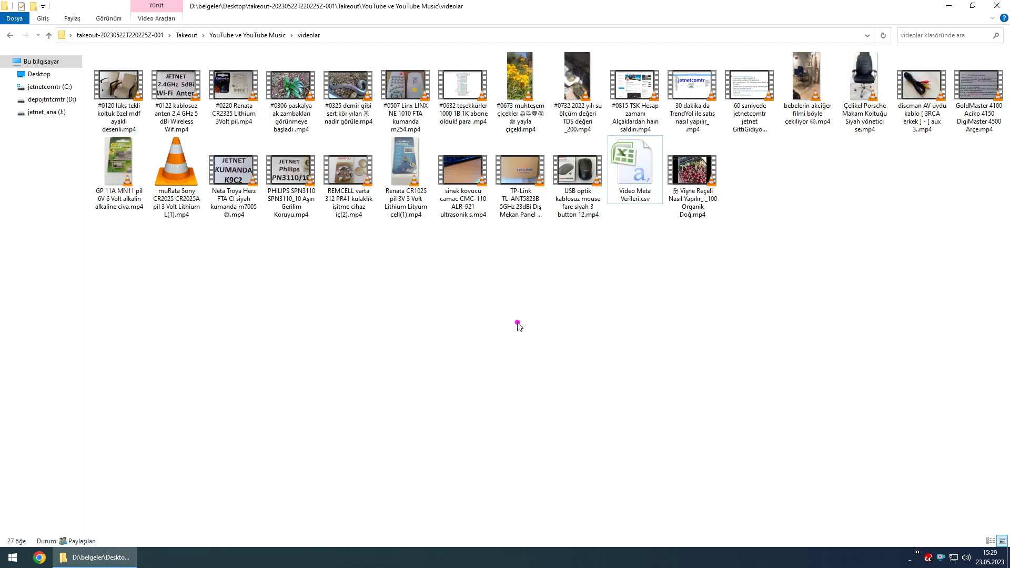